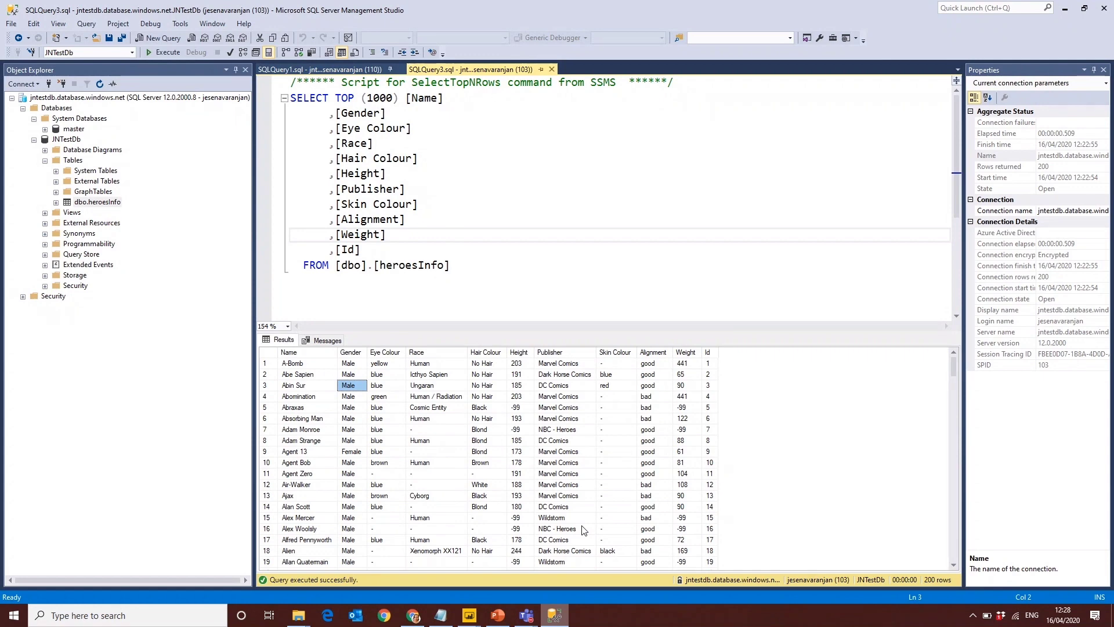
# - Switch to the SuperHeroesPowerBiReport_Livev2 report in Power BI Desktop and add a PowerApps visual filling the space below the Superheroes count card
pyautogui.moveTo(469, 614)
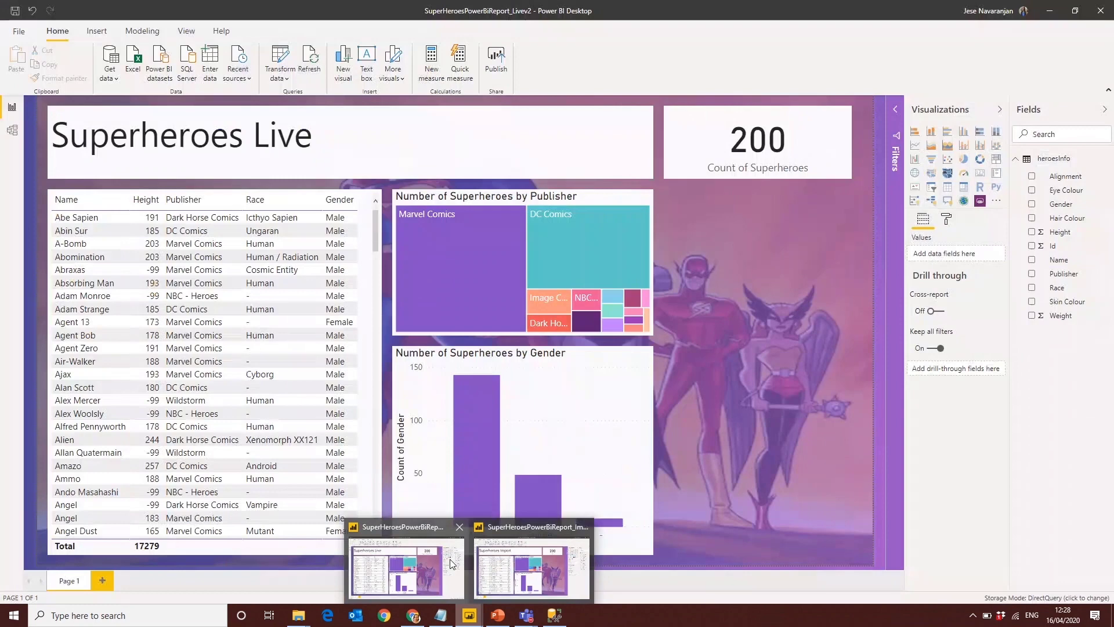
pyautogui.click(452, 562)
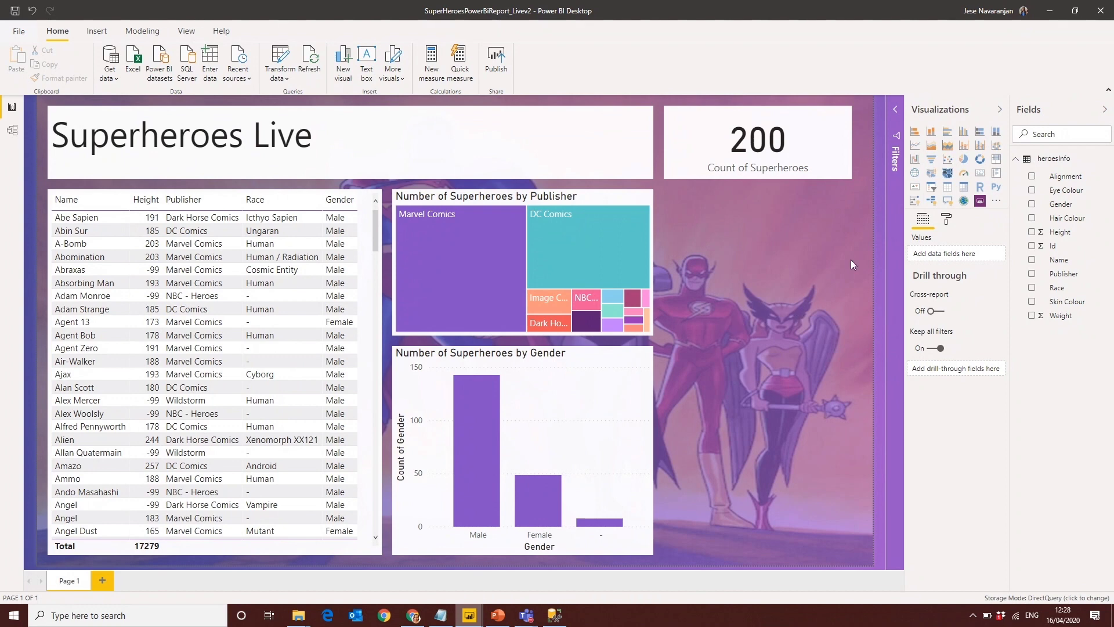
pyautogui.click(980, 201)
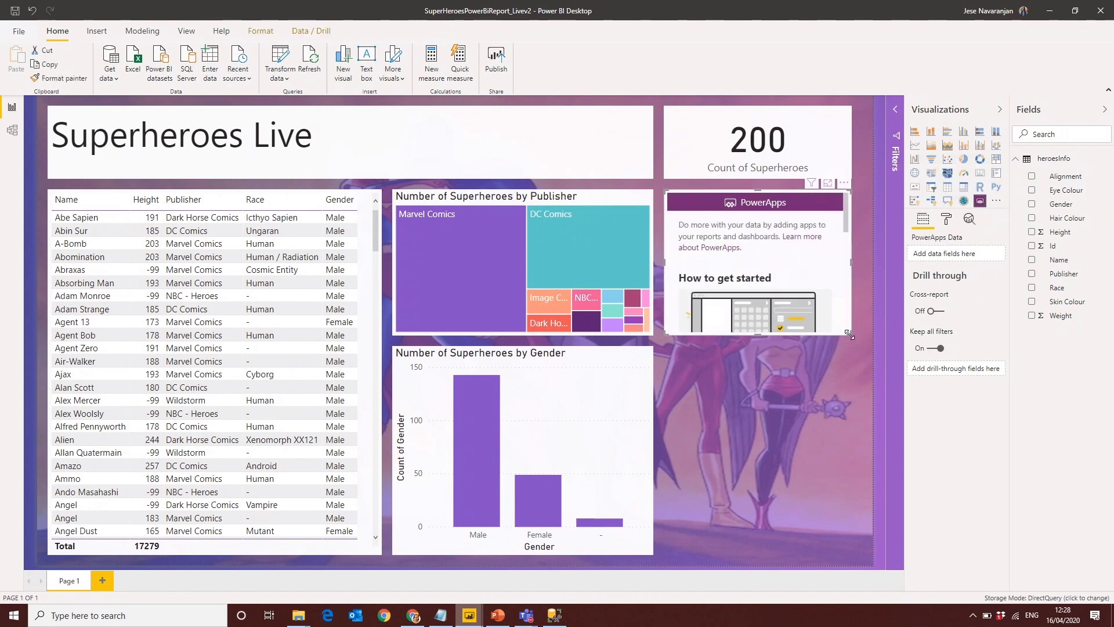
pyautogui.moveTo(845, 439); pyautogui.dragTo(861, 556)
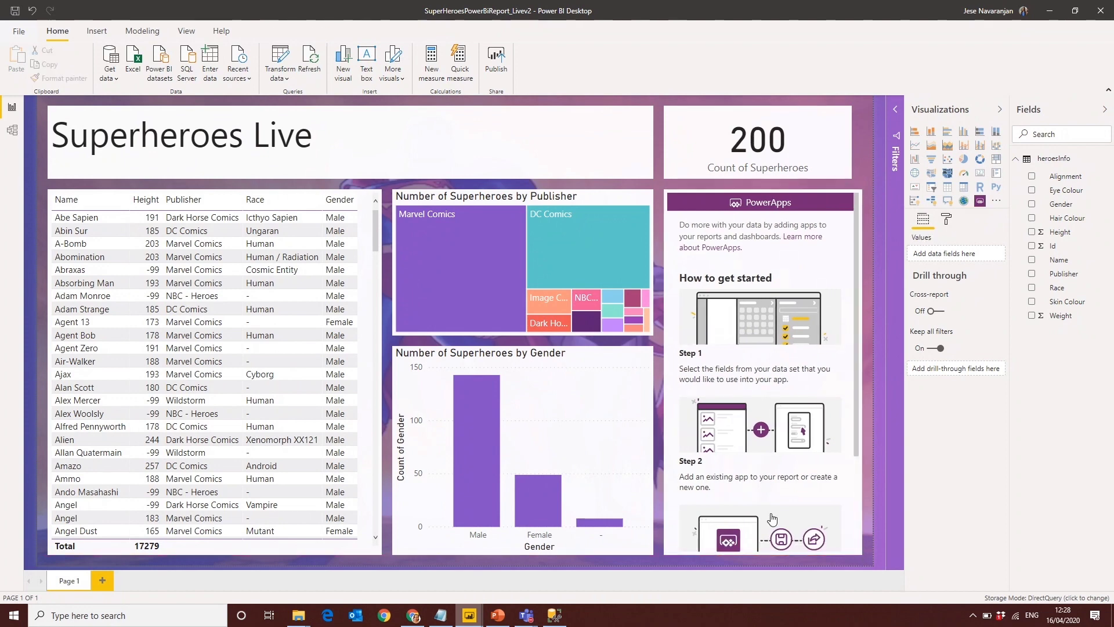
# - Add the Name and Height fields from heroesInfo to the PowerApps visual's data
pyautogui.click(747, 200)
pyautogui.moveTo(1062, 260); pyautogui.dragTo(957, 256)
pyautogui.click(1053, 232)
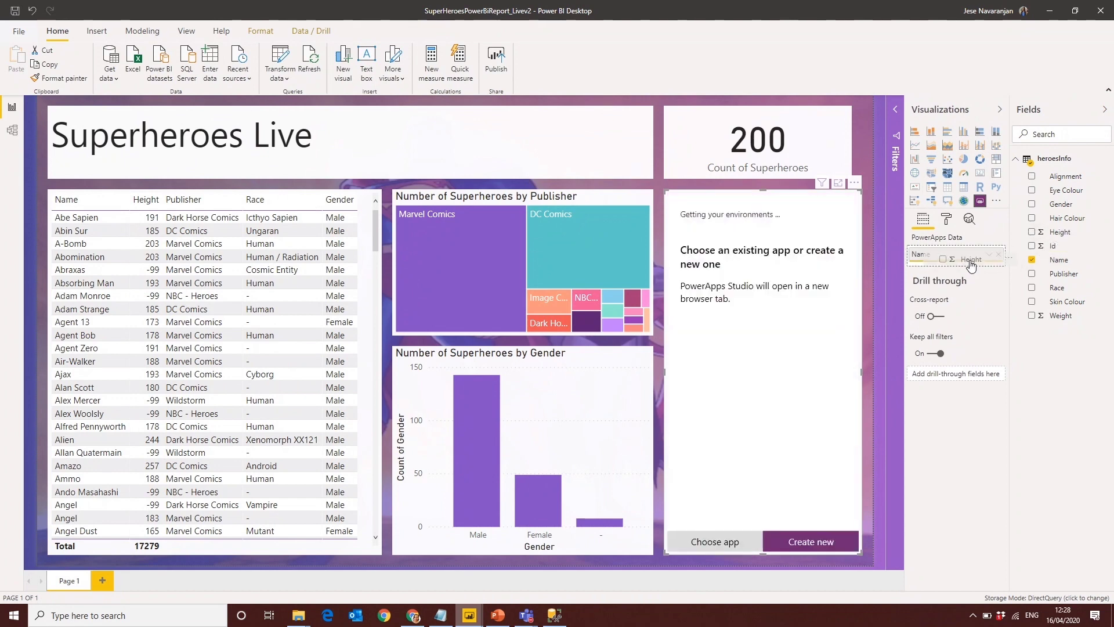
pyautogui.moveTo(1055, 219); pyautogui.dragTo(985, 287)
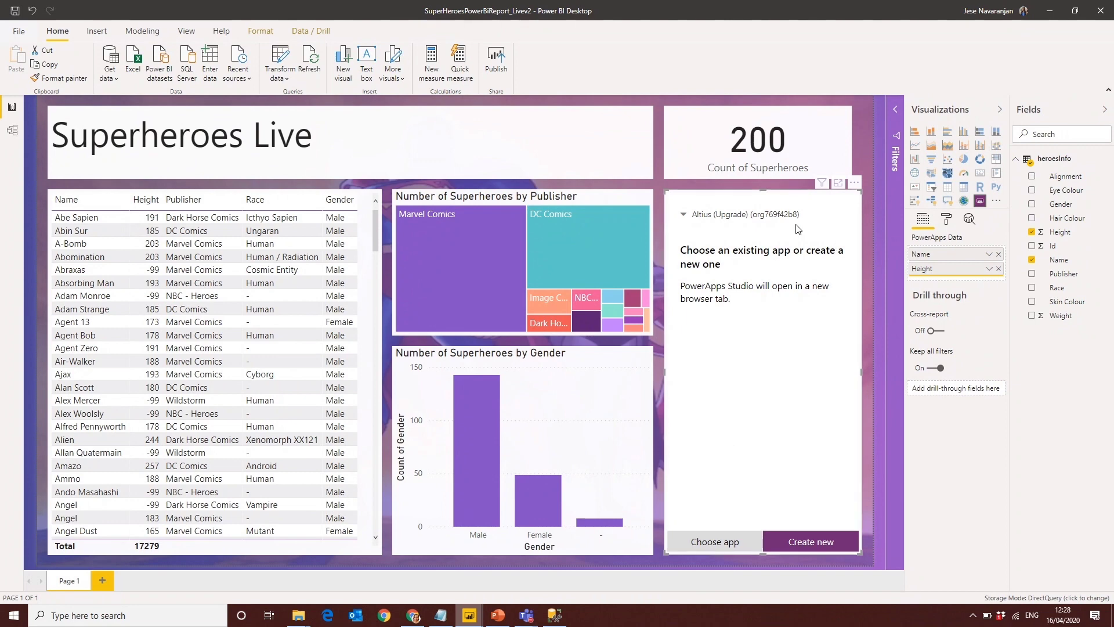
# - Create a new app from the PowerApps visual in the PowerApps Training Environment and open it in PowerApps Studio
pyautogui.click(768, 215)
pyautogui.click(755, 238)
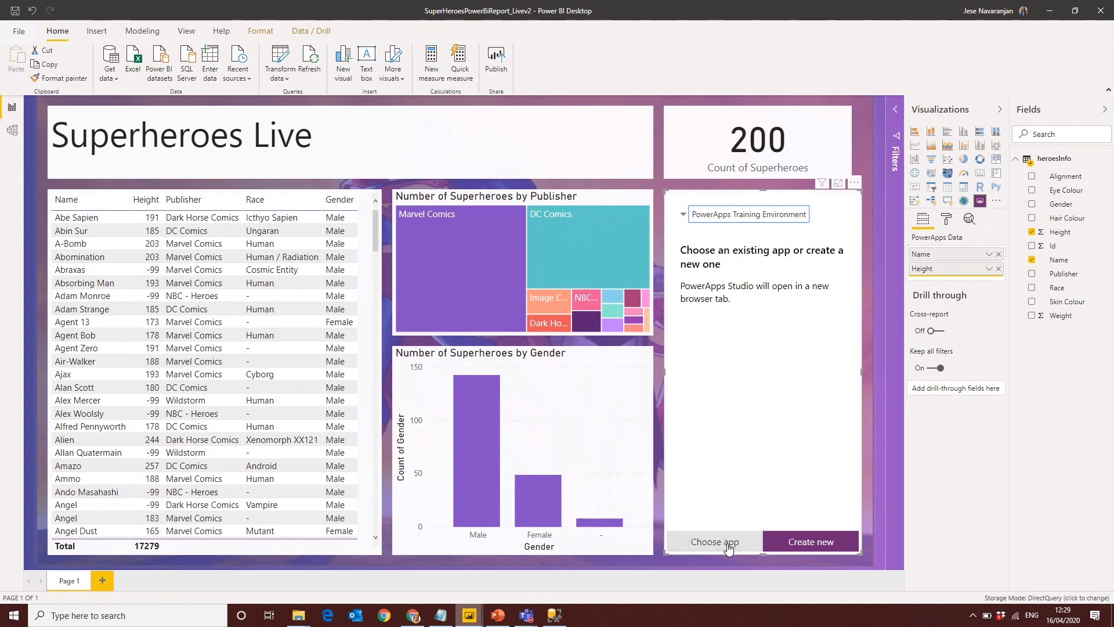
pyautogui.click(801, 542)
pyautogui.click(792, 540)
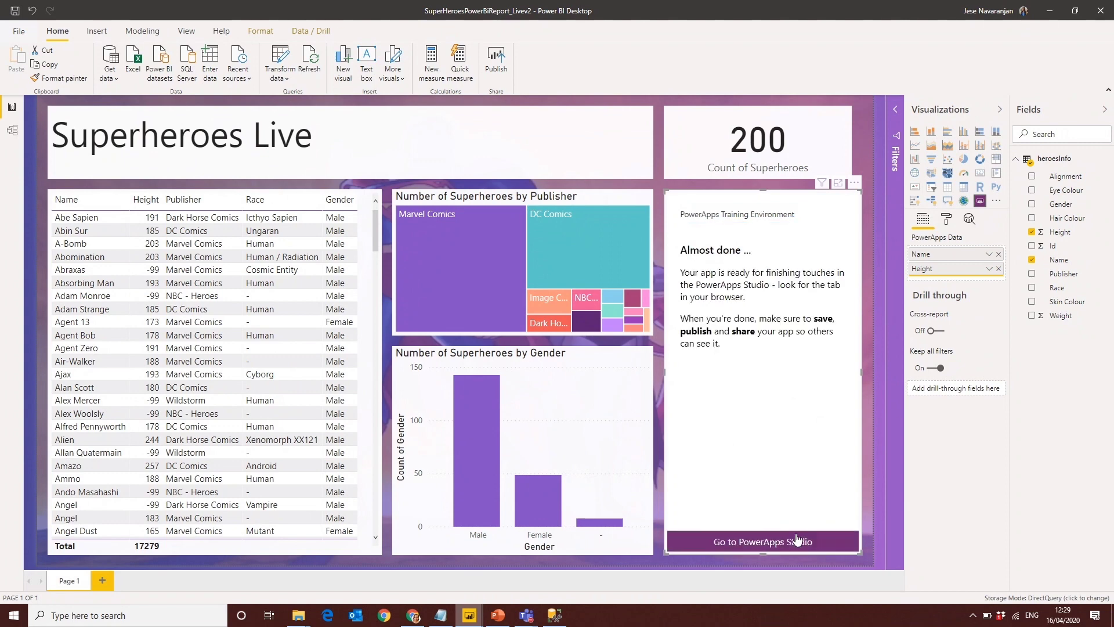
pyautogui.click(737, 542)
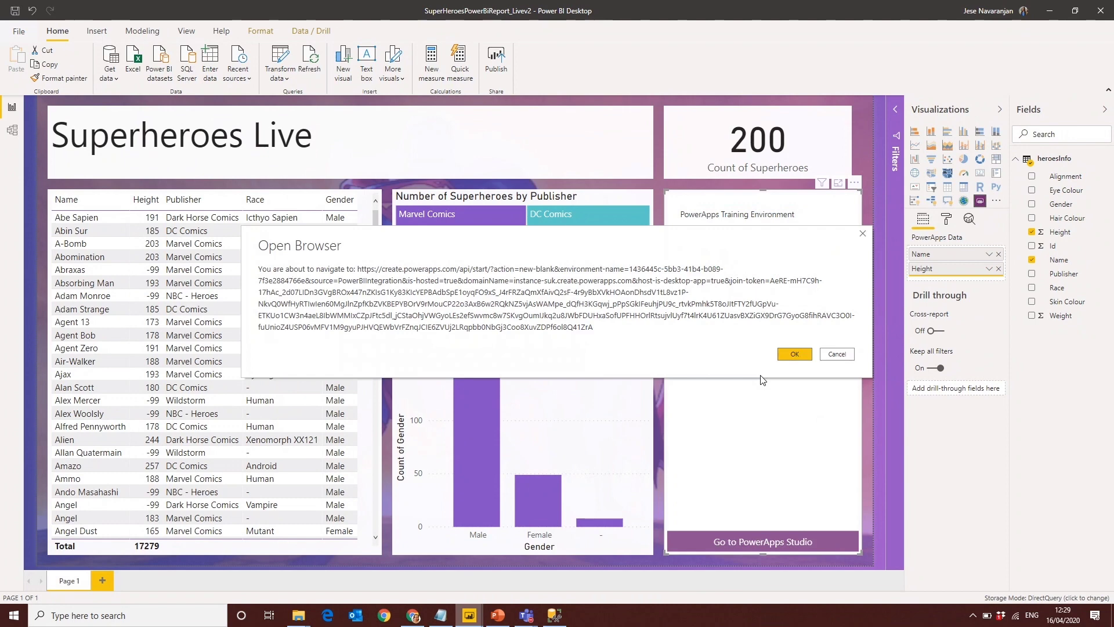
pyautogui.click(800, 357)
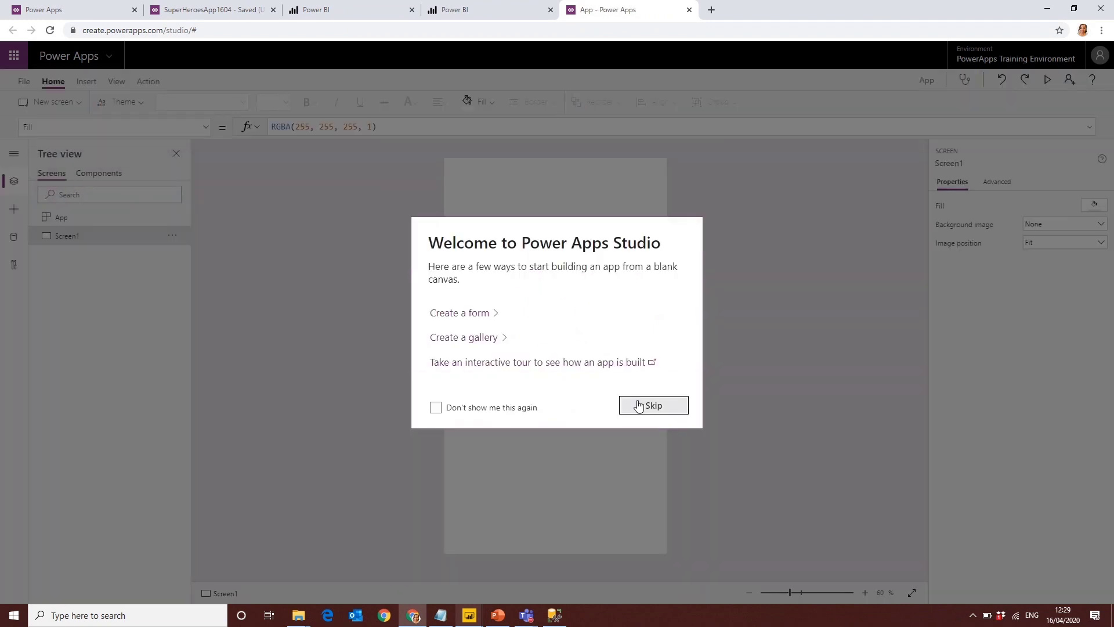
# - Skip the Power Apps Studio welcome and delete the default gallery from Screen1
pyautogui.click(639, 405)
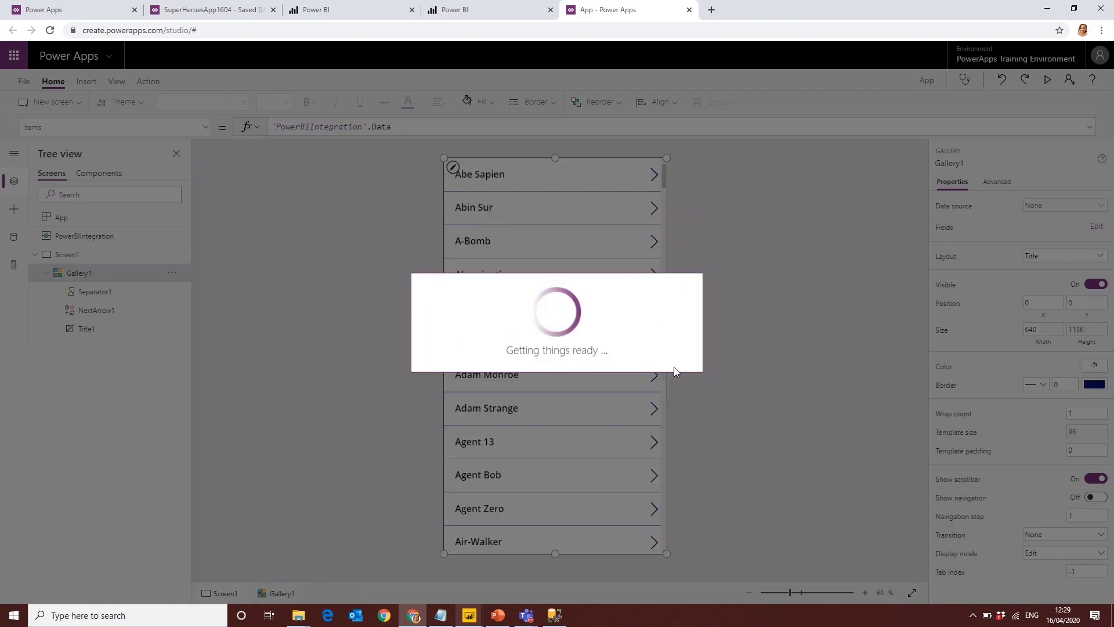
pyautogui.click(654, 405)
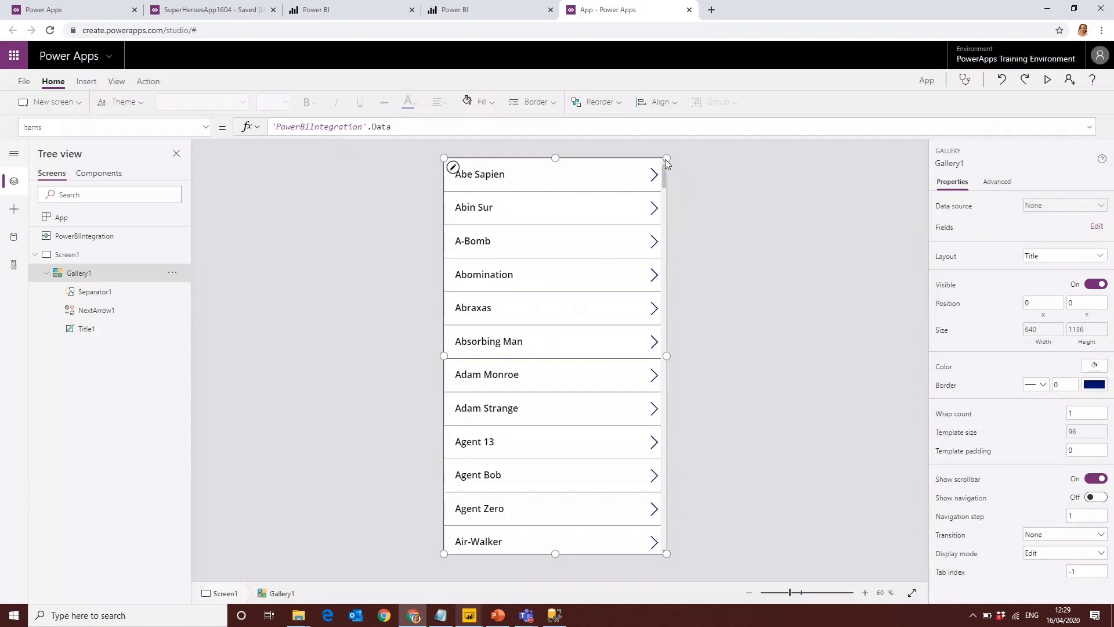
pyautogui.press('Delete')
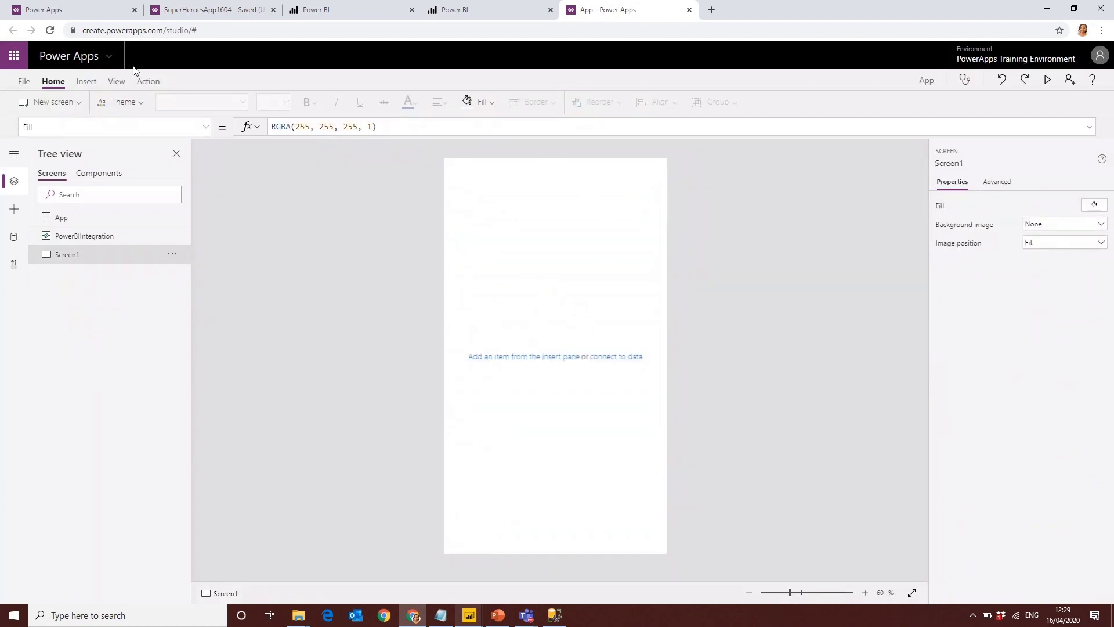
# - Connect the app to the heroesInfo table through the existing jntestdb SQL Server connection
pyautogui.click(116, 82)
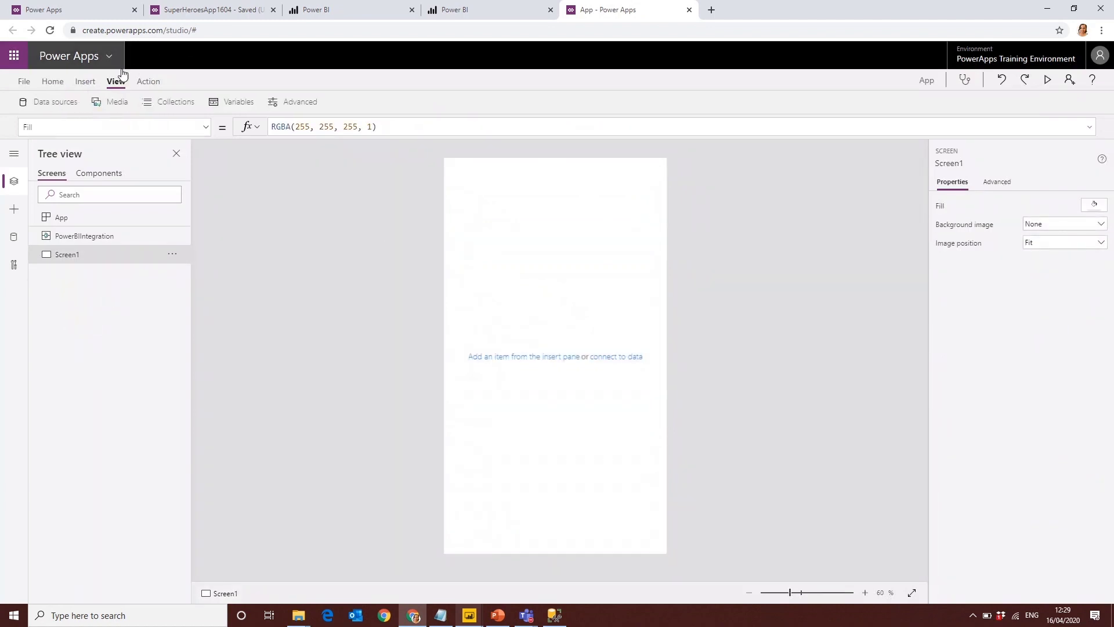
pyautogui.click(62, 109)
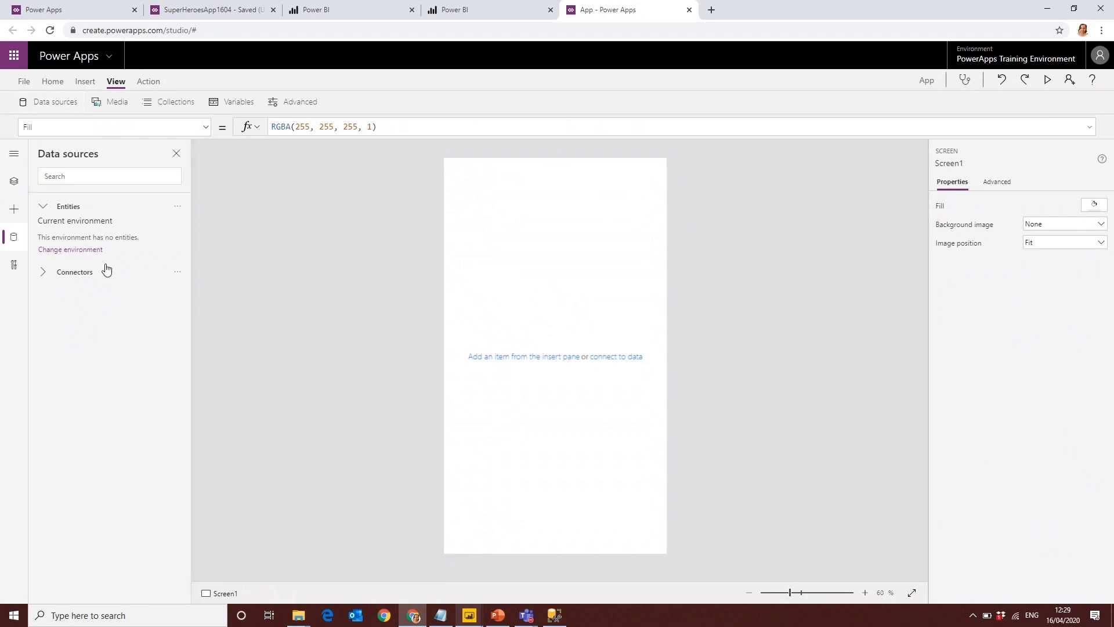
pyautogui.click(106, 270)
pyautogui.click(109, 531)
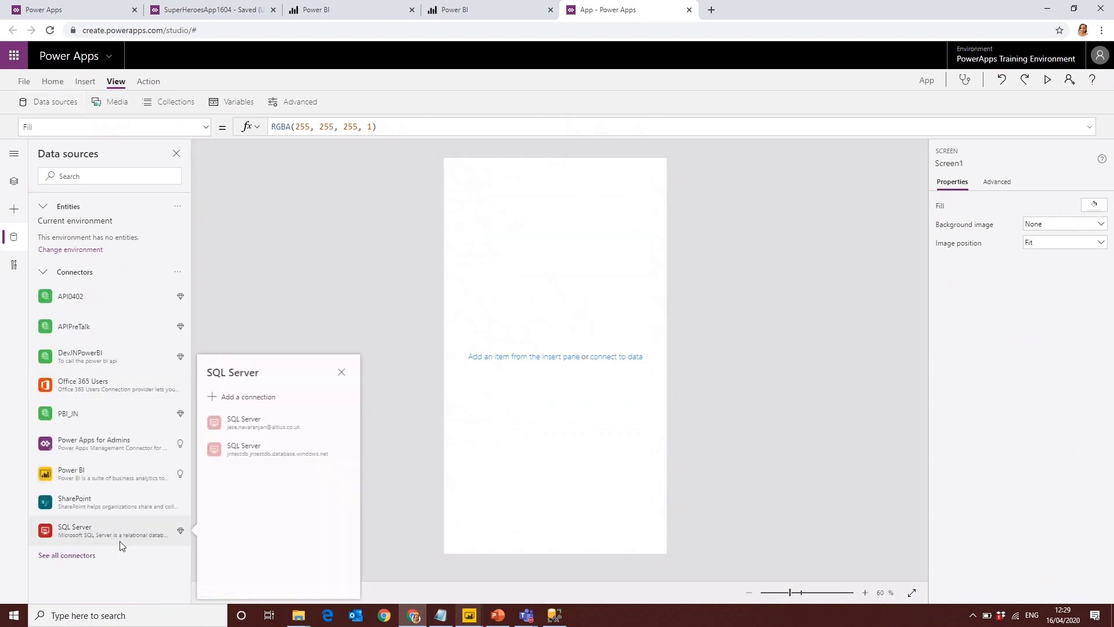
pyautogui.click(219, 450)
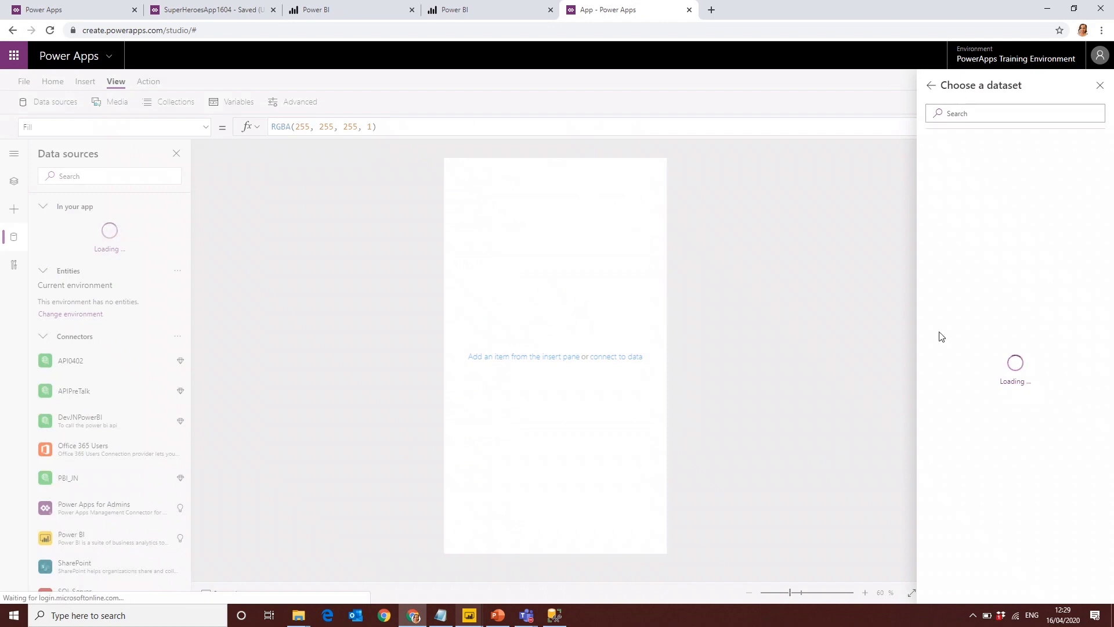
pyautogui.click(970, 145)
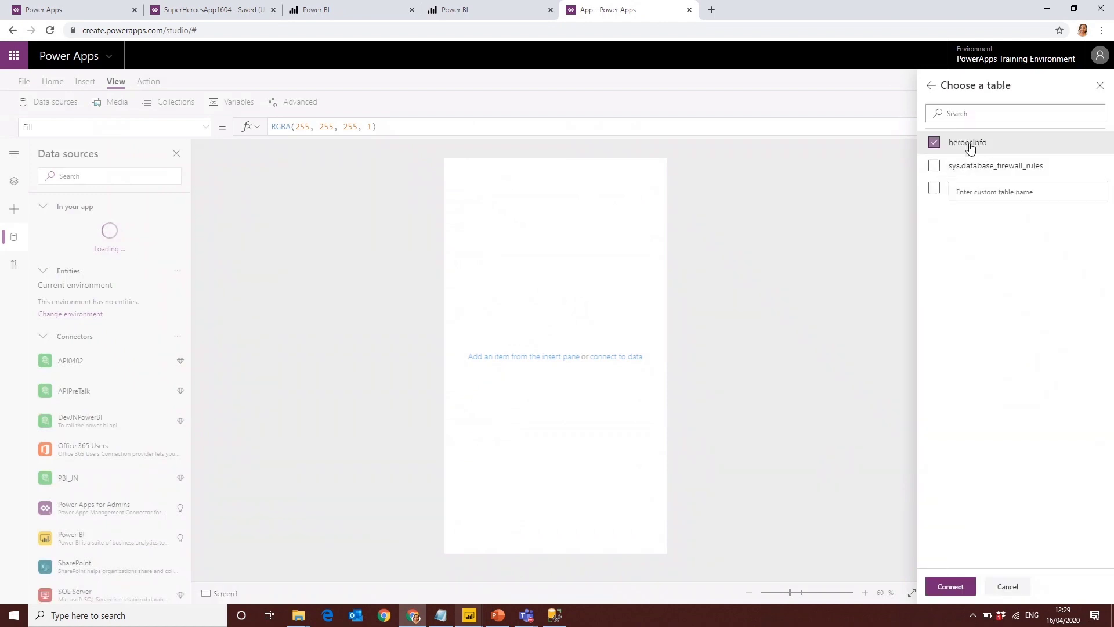
pyautogui.click(951, 586)
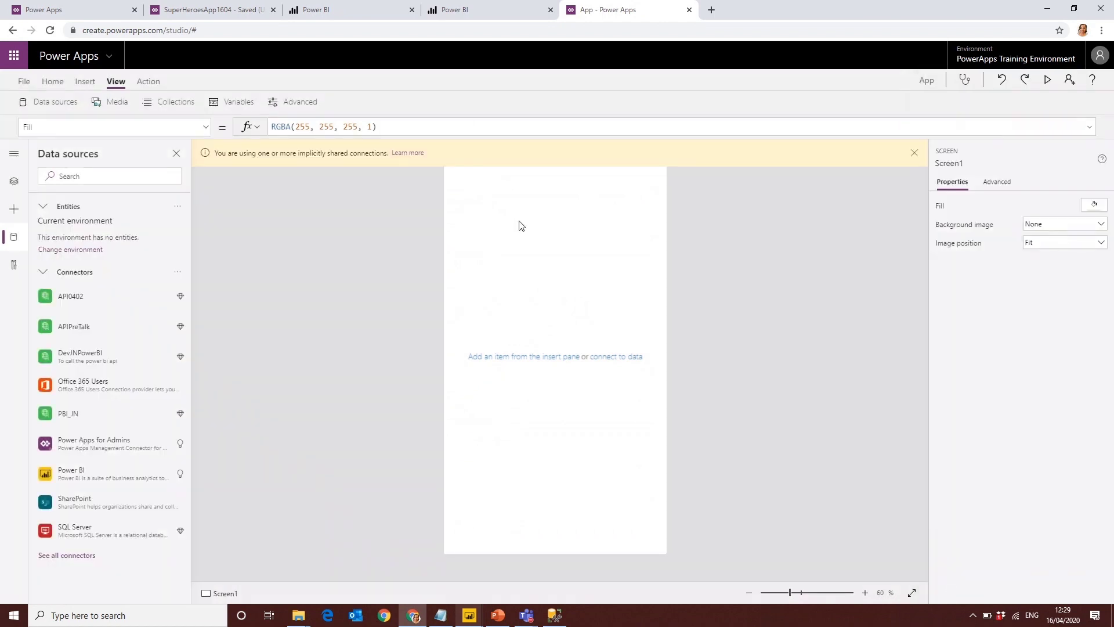
# - Insert an edit form on Screen1 and resize it to about 537 by 539 at position 51, 216
pyautogui.click(85, 81)
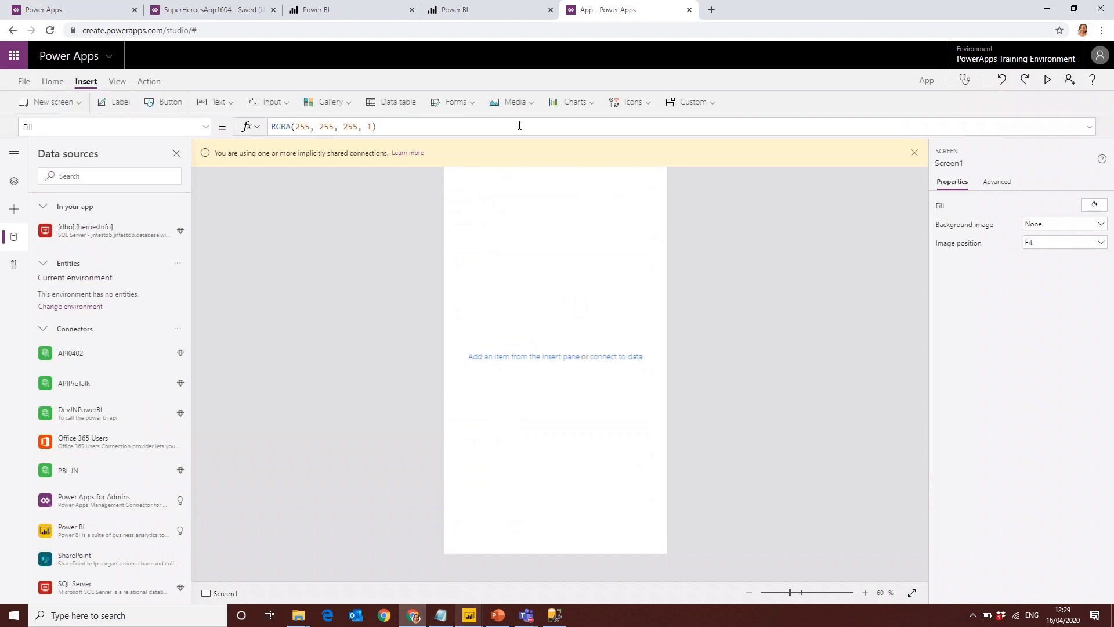
pyautogui.click(464, 103)
pyautogui.click(476, 129)
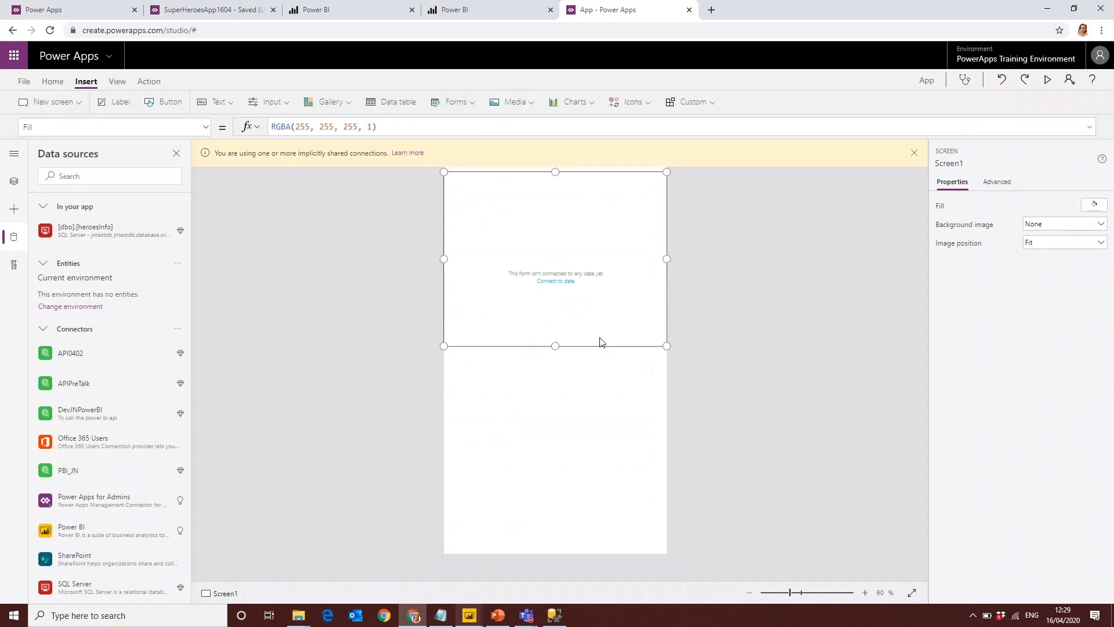
pyautogui.moveTo(558, 346); pyautogui.dragTo(552, 424)
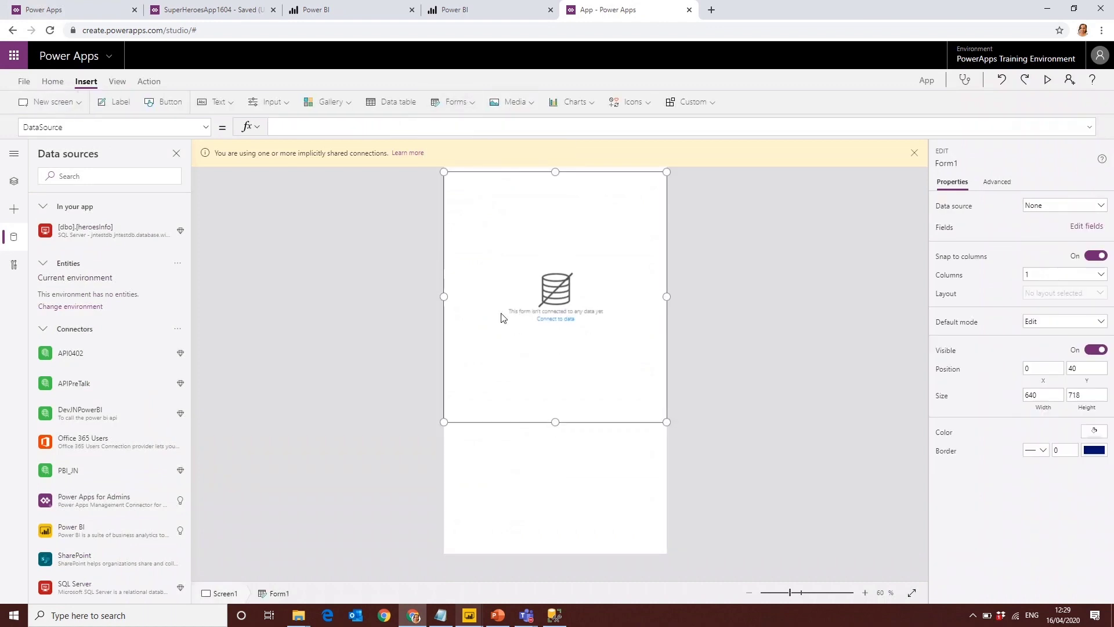
pyautogui.moveTo(444, 172); pyautogui.dragTo(461, 232)
pyautogui.moveTo(665, 234); pyautogui.dragTo(649, 233)
# - Set the form's data source to [dbo].[heroesInfo], add the Name and Height fields, and slightly reduce the form's size
pyautogui.click(1074, 228)
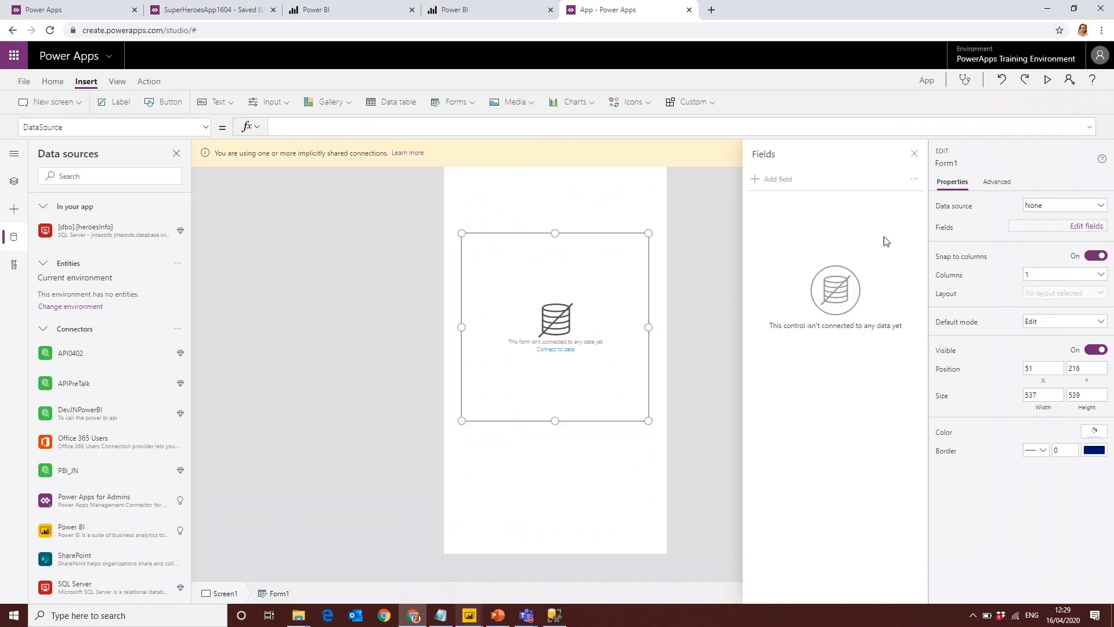
pyautogui.click(1026, 210)
pyautogui.click(1033, 280)
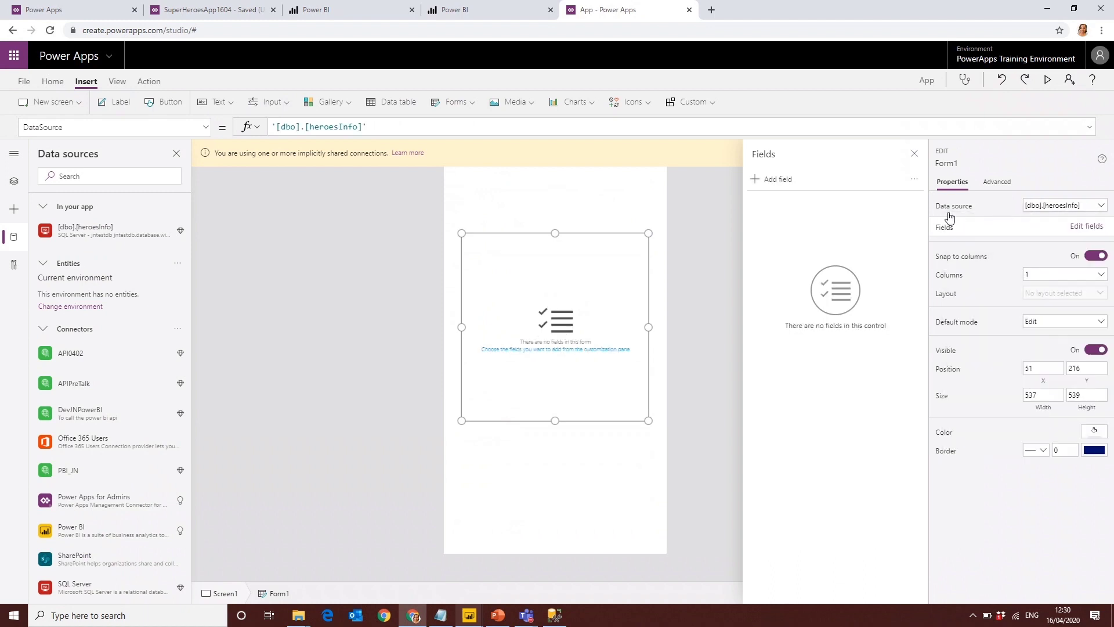
pyautogui.click(766, 180)
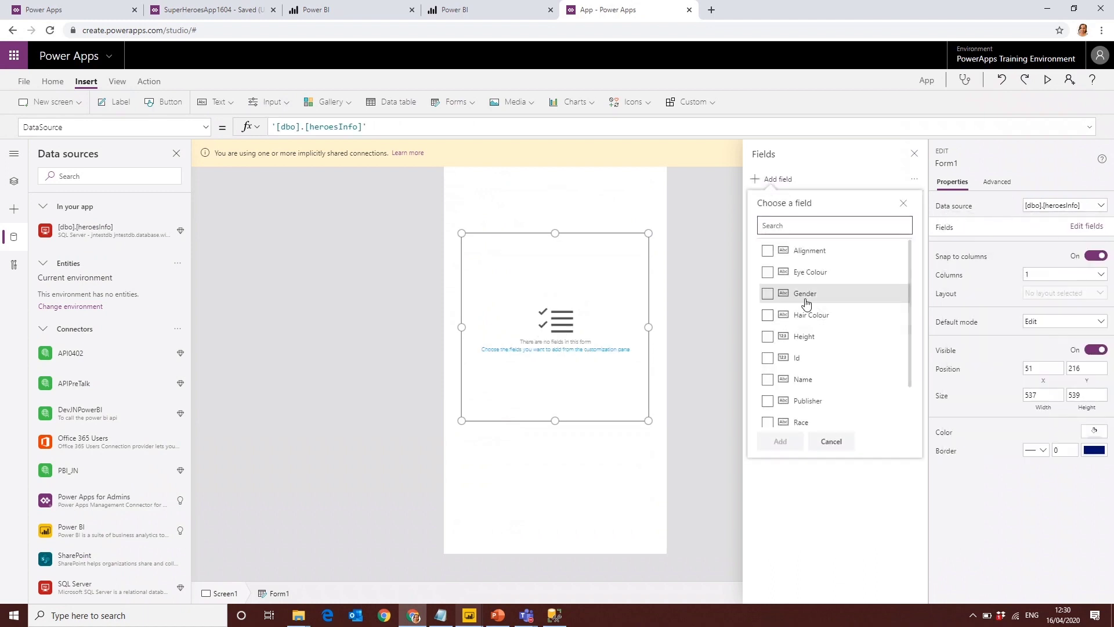
pyautogui.click(804, 379)
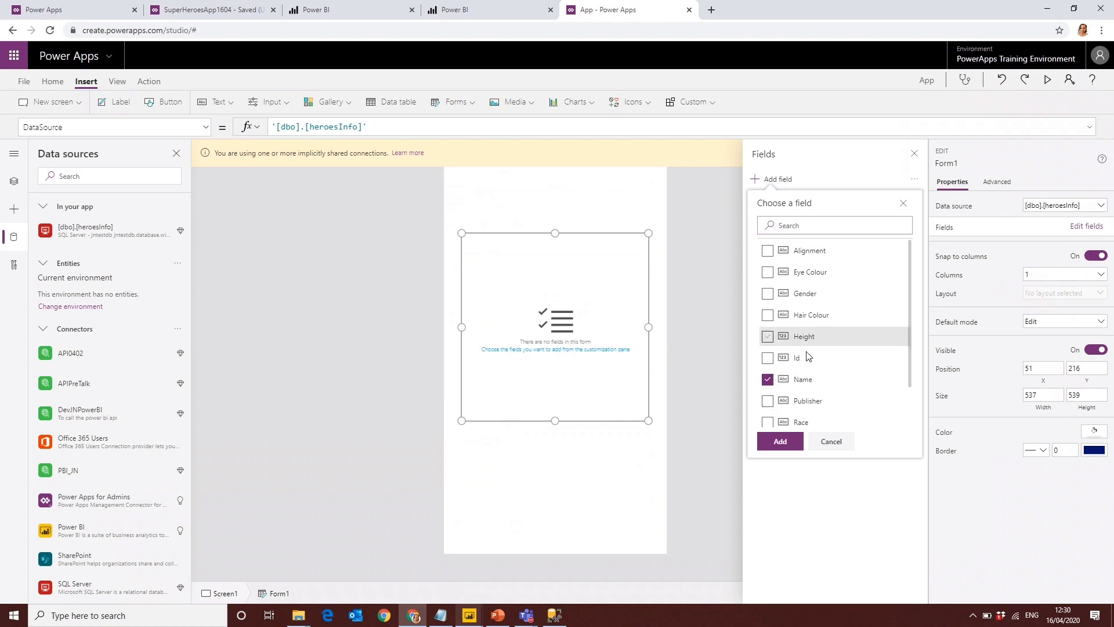
pyautogui.click(805, 346)
pyautogui.click(789, 439)
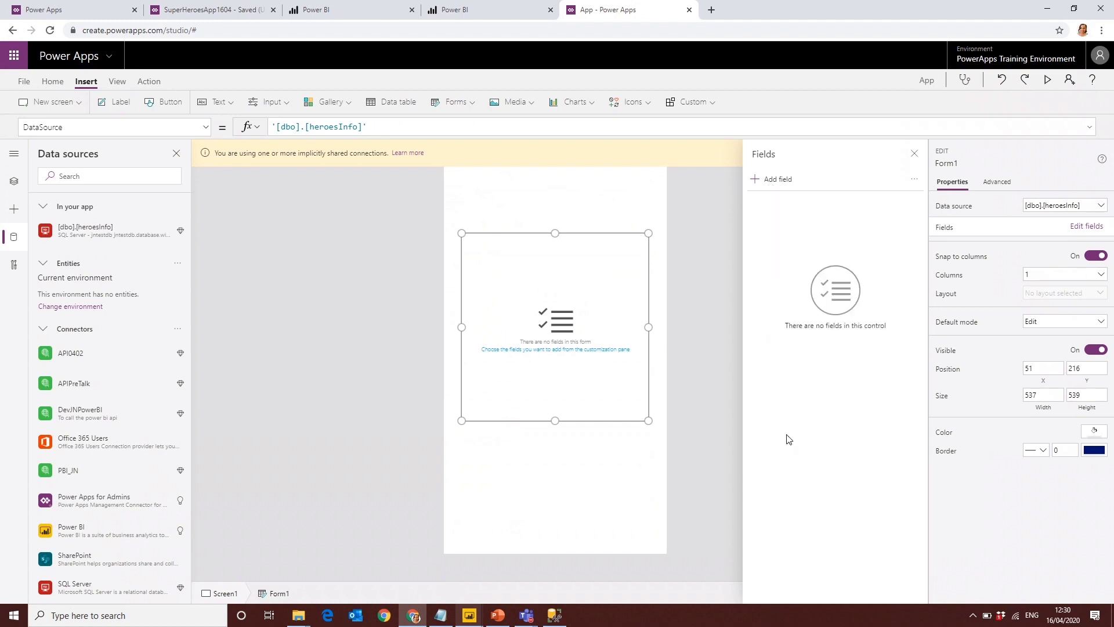
pyautogui.moveTo(648, 420); pyautogui.dragTo(642, 395)
pyautogui.click(582, 428)
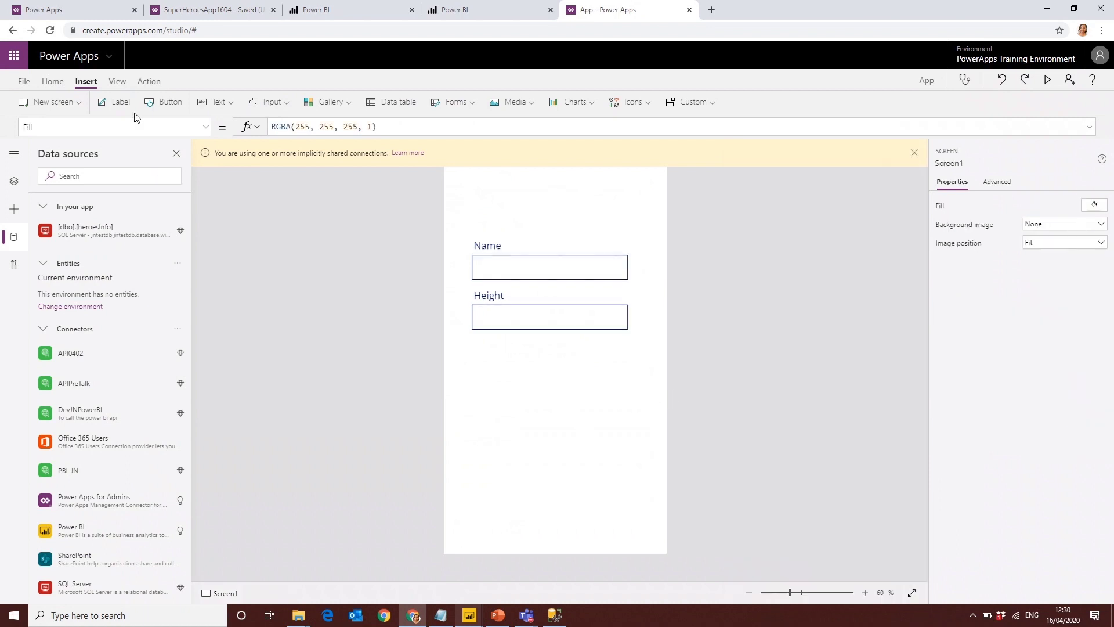
# - Add two stacked buttons below the form and label the upper one New and the lower one Submit
pyautogui.click(148, 102)
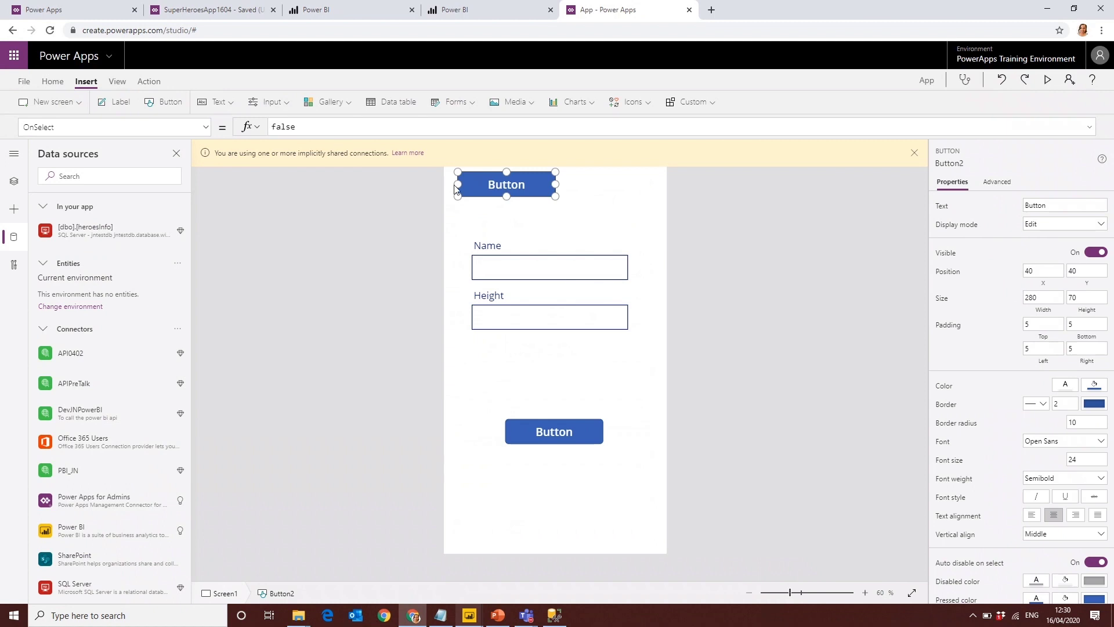
pyautogui.moveTo(467, 185); pyautogui.dragTo(524, 471)
pyautogui.click(541, 435)
pyautogui.click(541, 436)
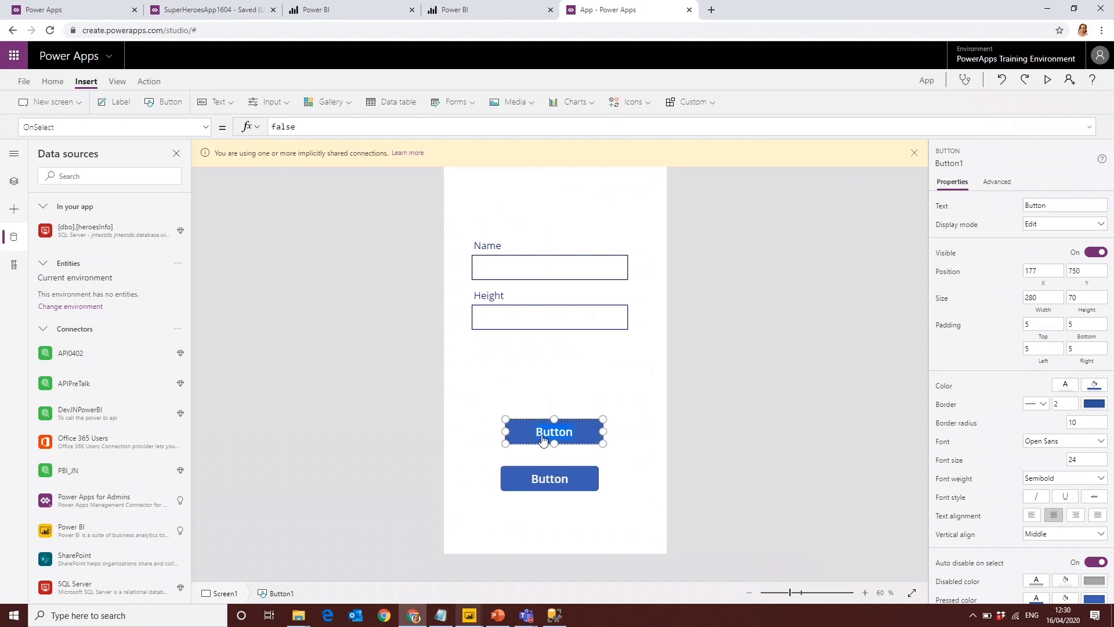
pyautogui.write('New')
pyautogui.click(560, 487)
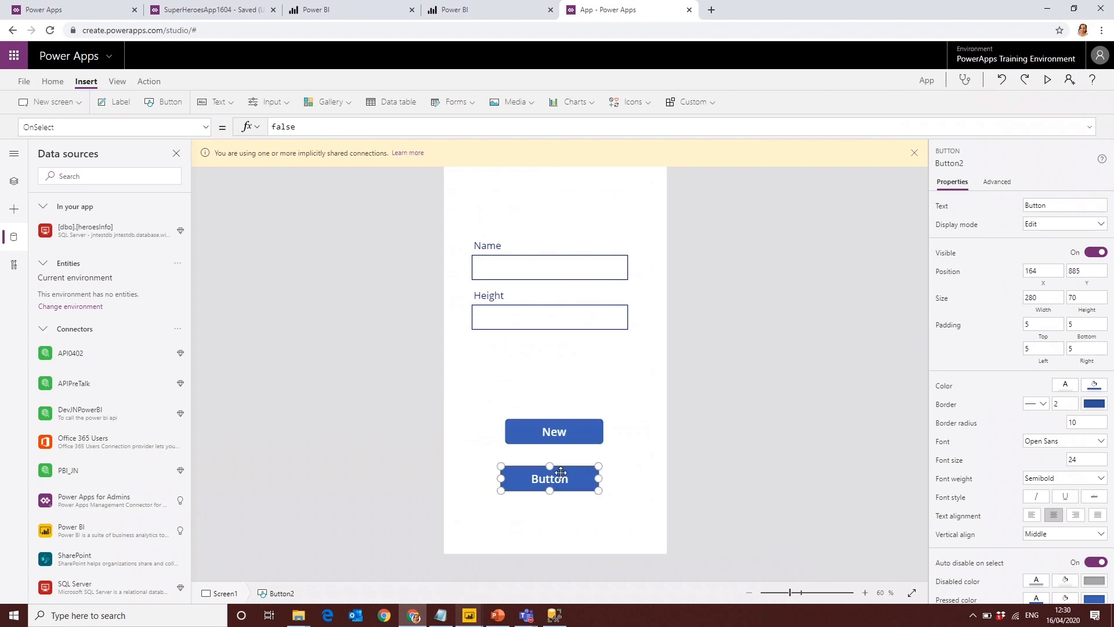
pyautogui.click(561, 478)
pyautogui.write('Submit')
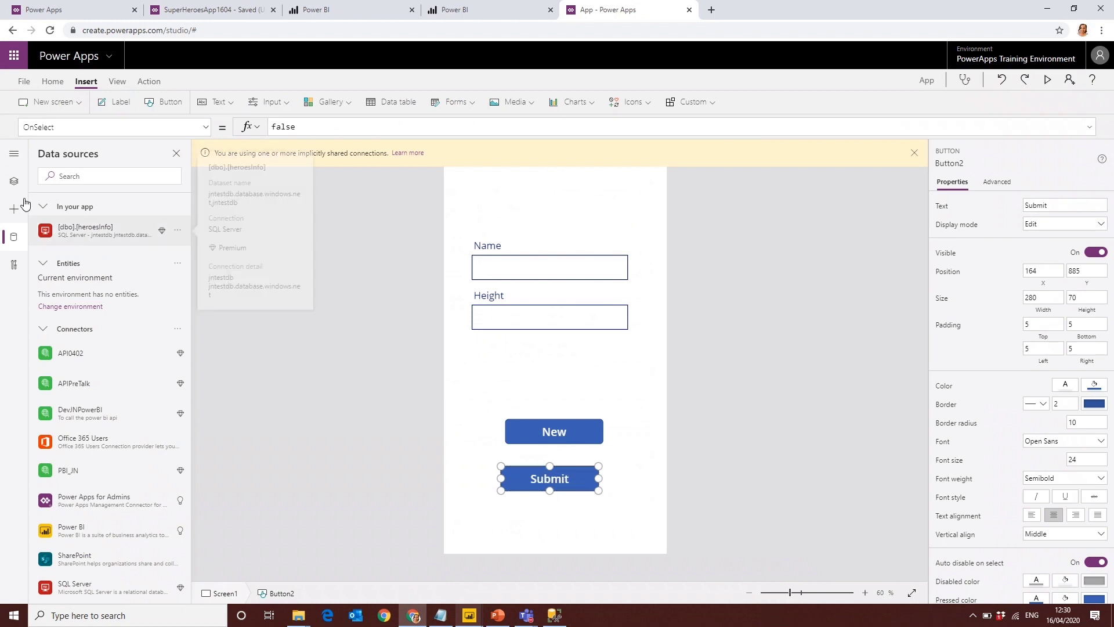
# - Align the New button horizontally with the Submit button and set its OnSelect formula to NewForm(Form1)
pyautogui.click(14, 181)
pyautogui.moveTo(534, 444); pyautogui.dragTo(530, 444)
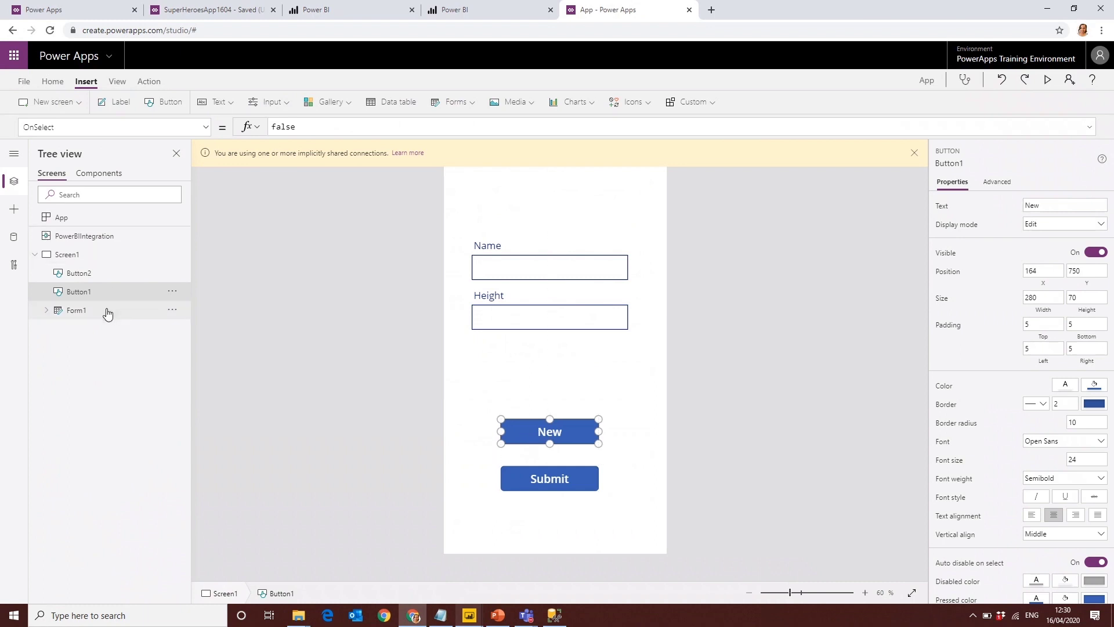
pyautogui.moveTo(305, 128); pyautogui.dragTo(271, 127)
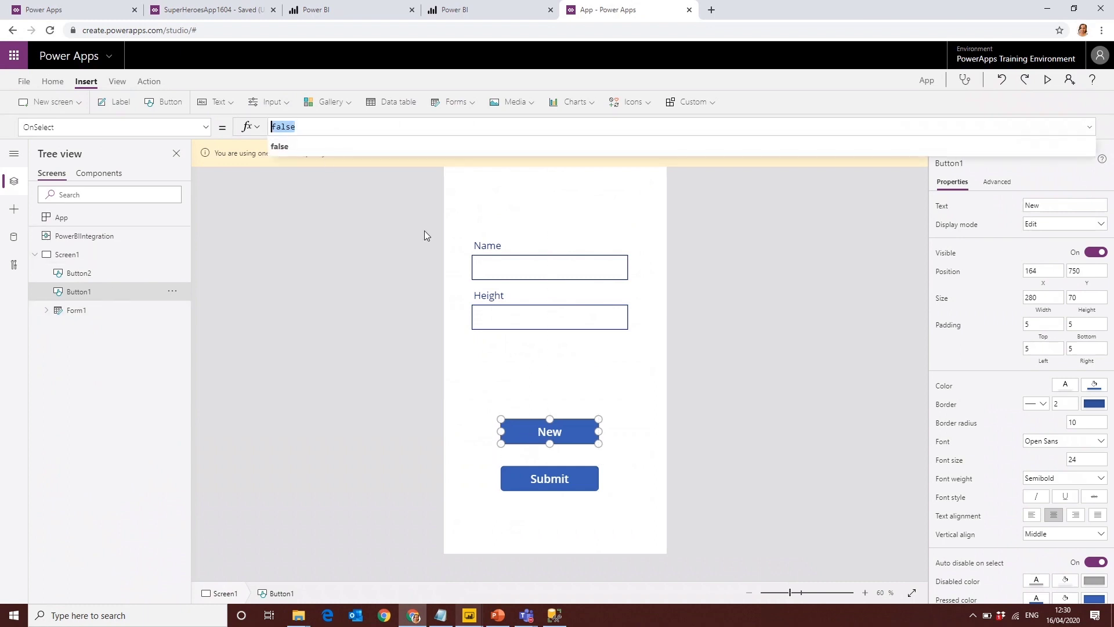
pyautogui.write('Newf')
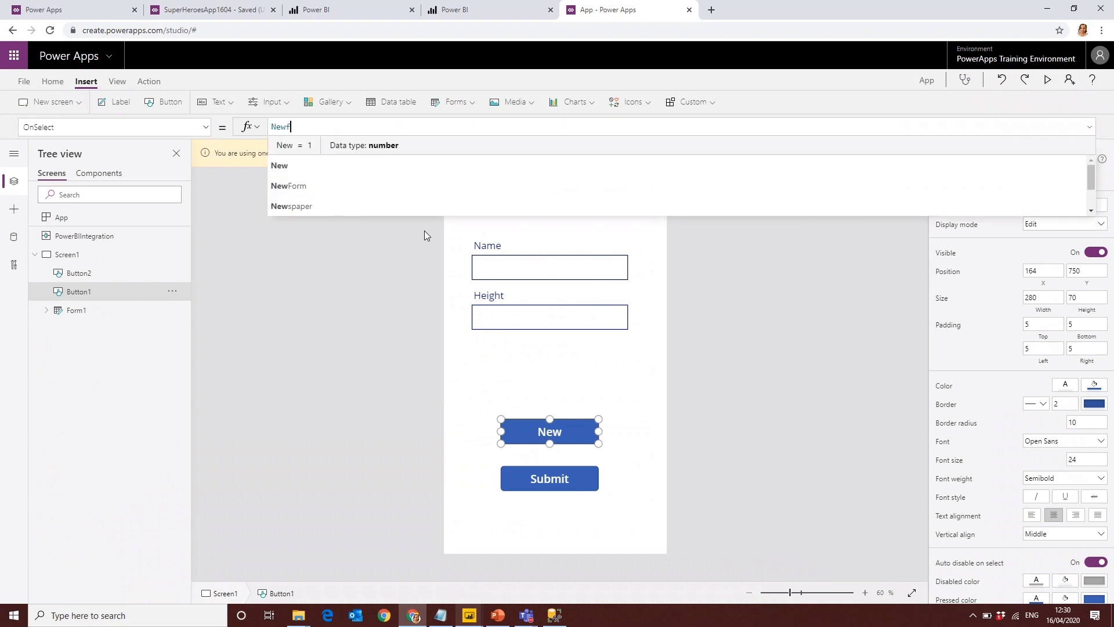
pyautogui.write('orm(')
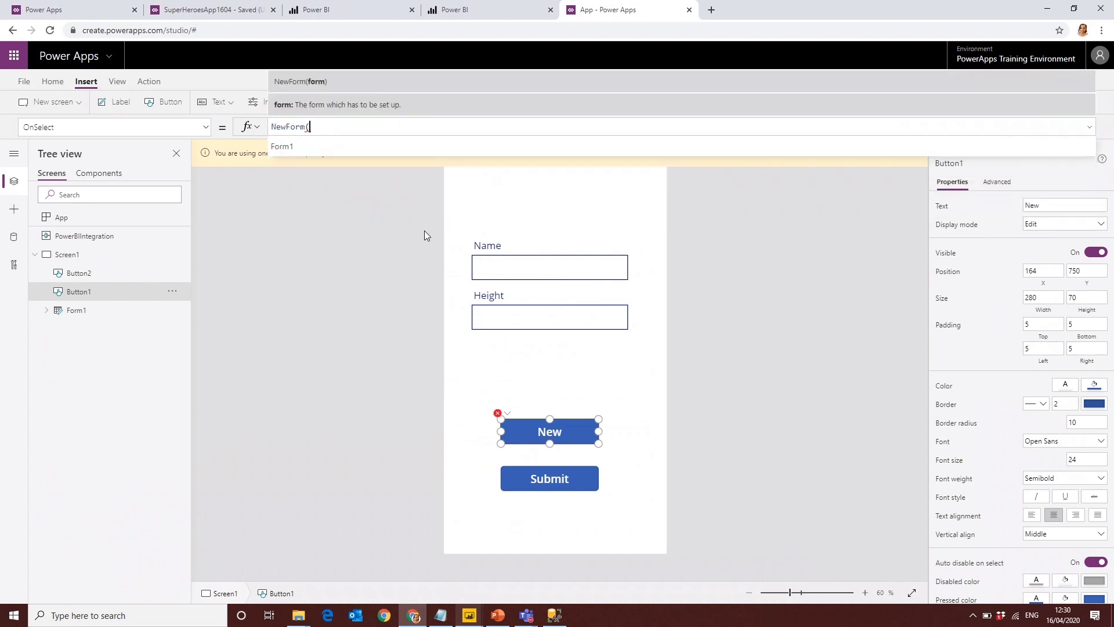
pyautogui.click(468, 148)
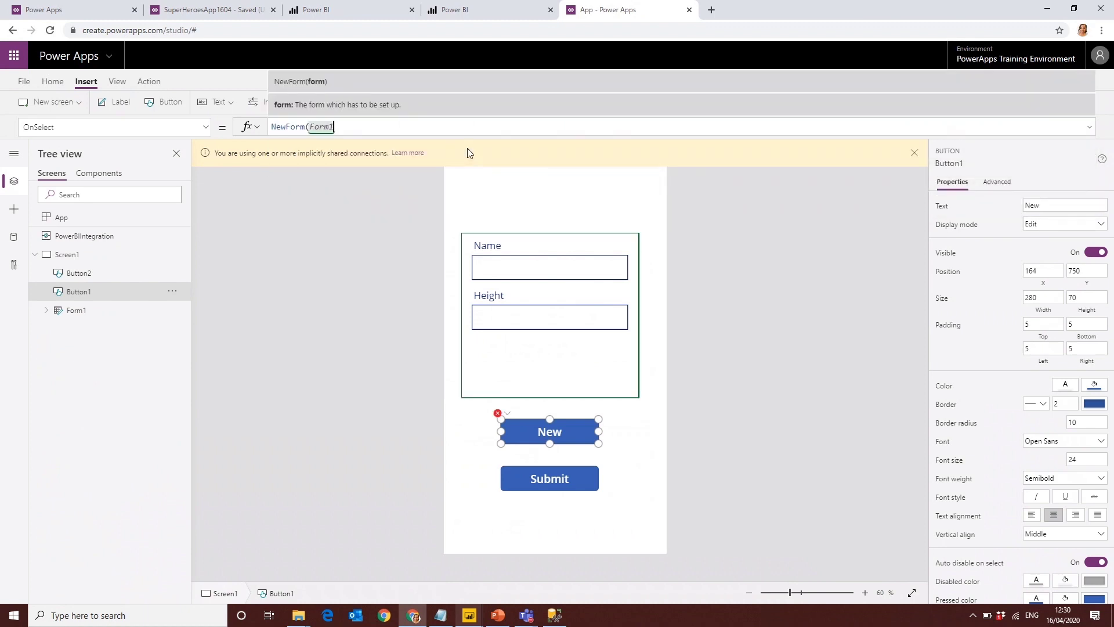
pyautogui.write(')')
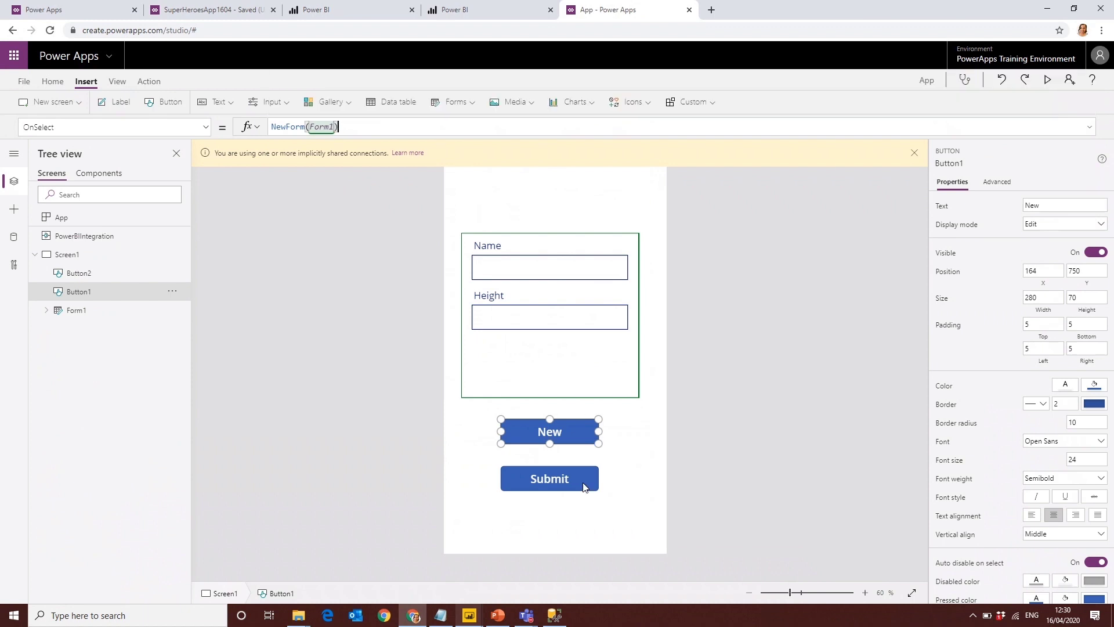
# - Set the Submit button's OnSelect formula to SubmitForm(Form1)
pyautogui.click(583, 486)
pyautogui.hotkey('ctrl', 'a')
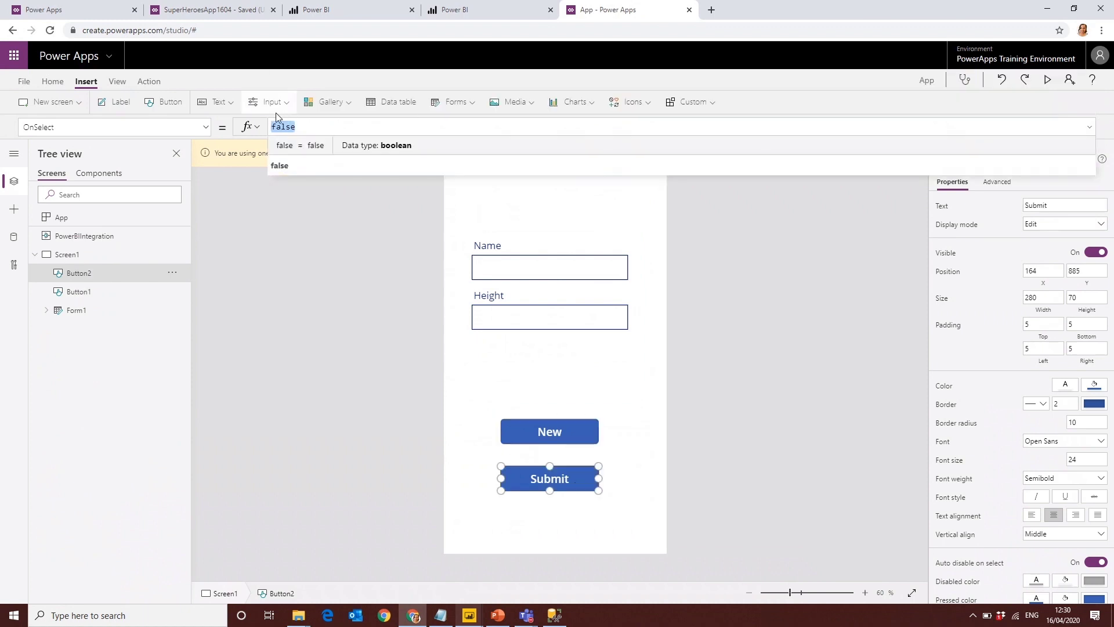
pyautogui.write('Submitf')
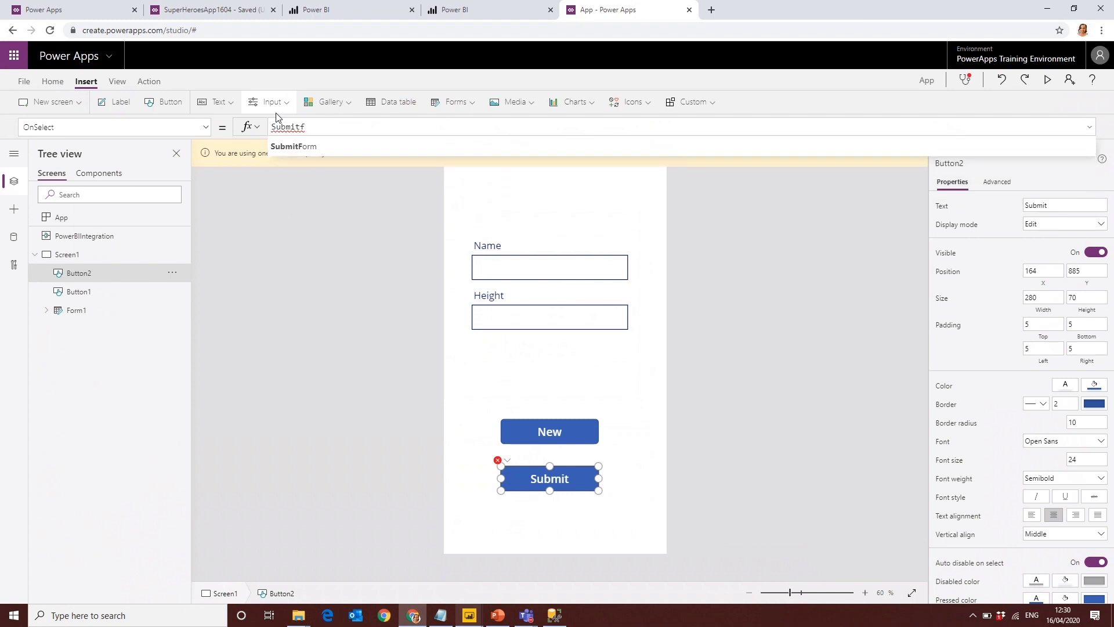
pyautogui.click(317, 145)
pyautogui.write('Form')
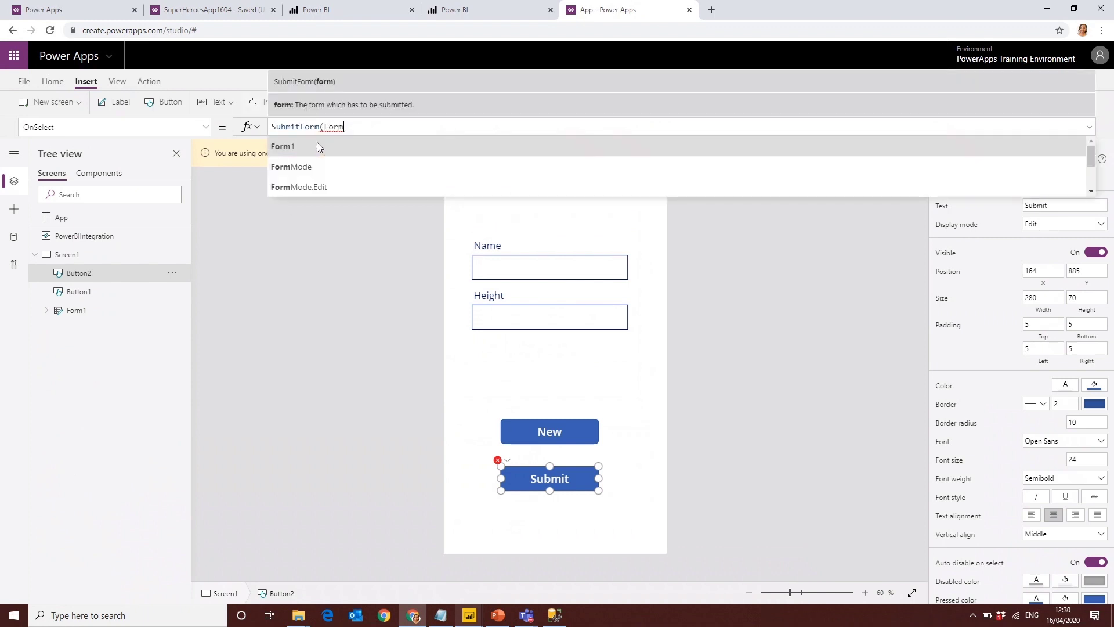
pyautogui.write('1)')
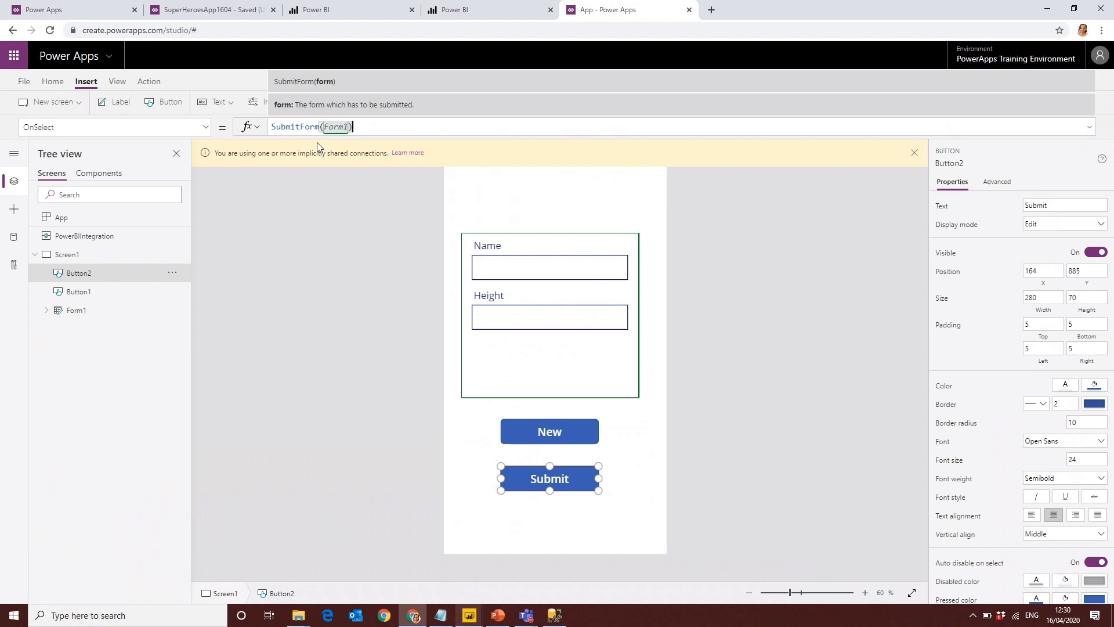
pyautogui.click(655, 349)
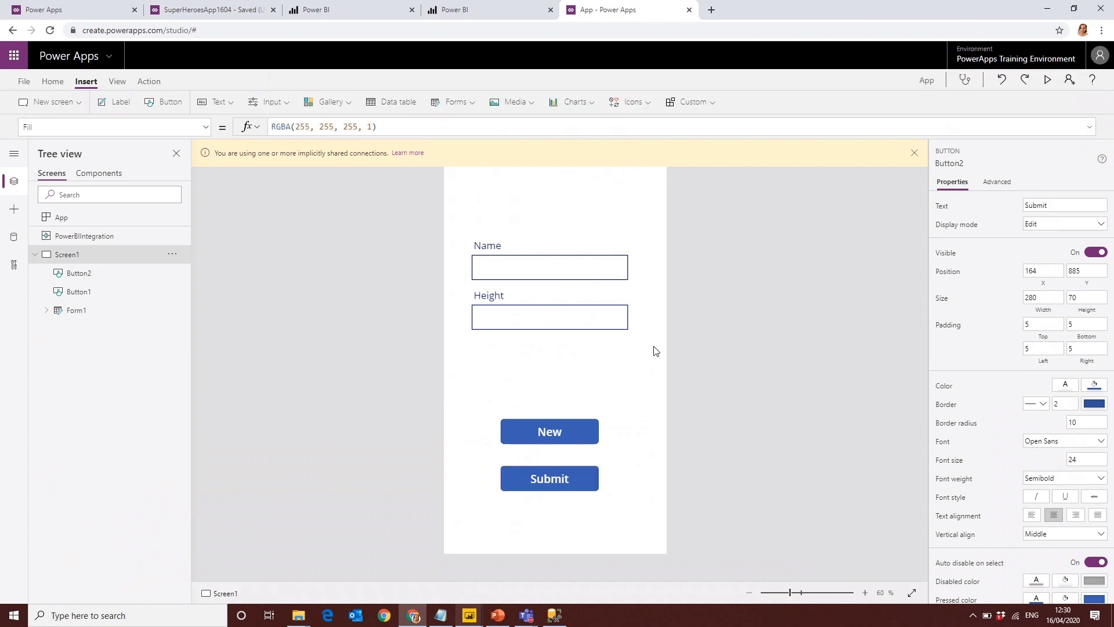
# - Insert a label above the form and set its text to "Superheroes"
pyautogui.click(120, 102)
pyautogui.doubleClick(289, 127)
pyautogui.write('S')
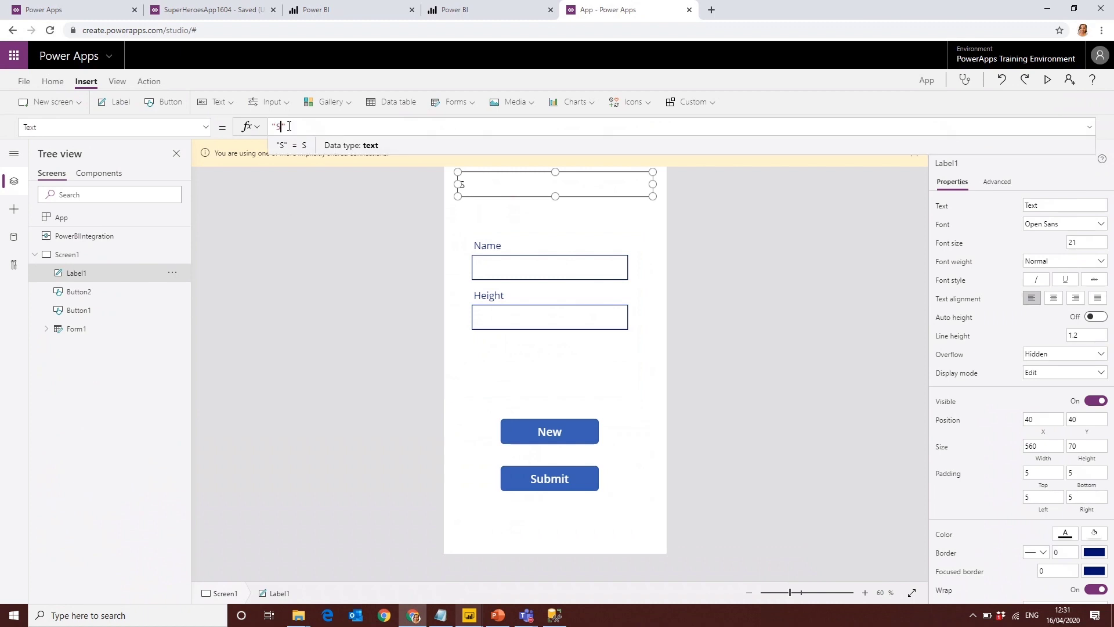
pyautogui.write('uperhe')
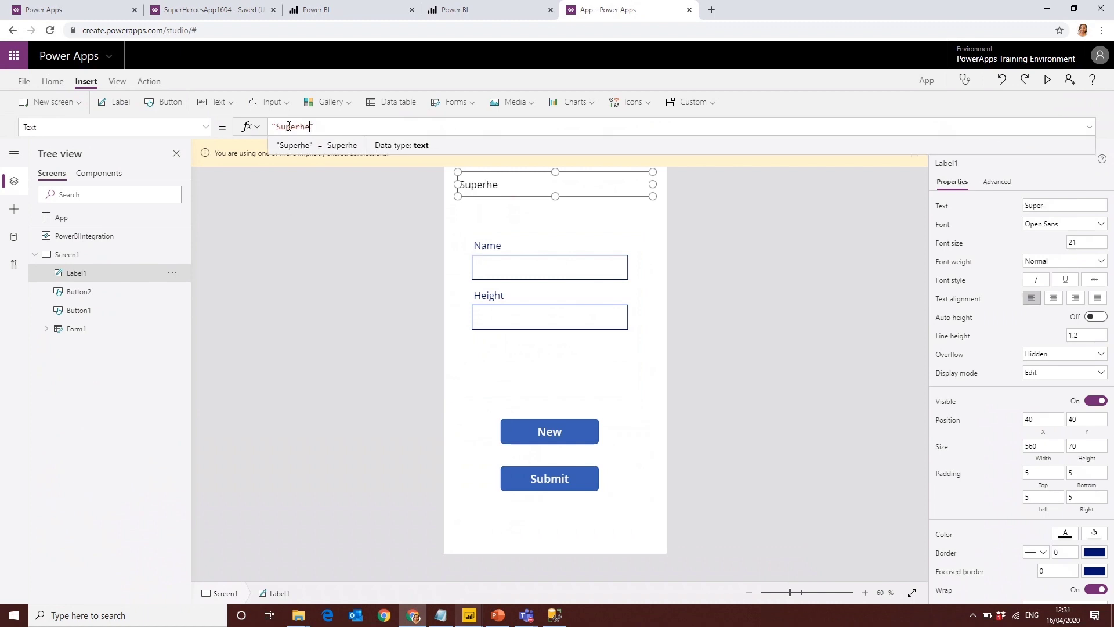
pyautogui.write('roes')
pyautogui.click(671, 306)
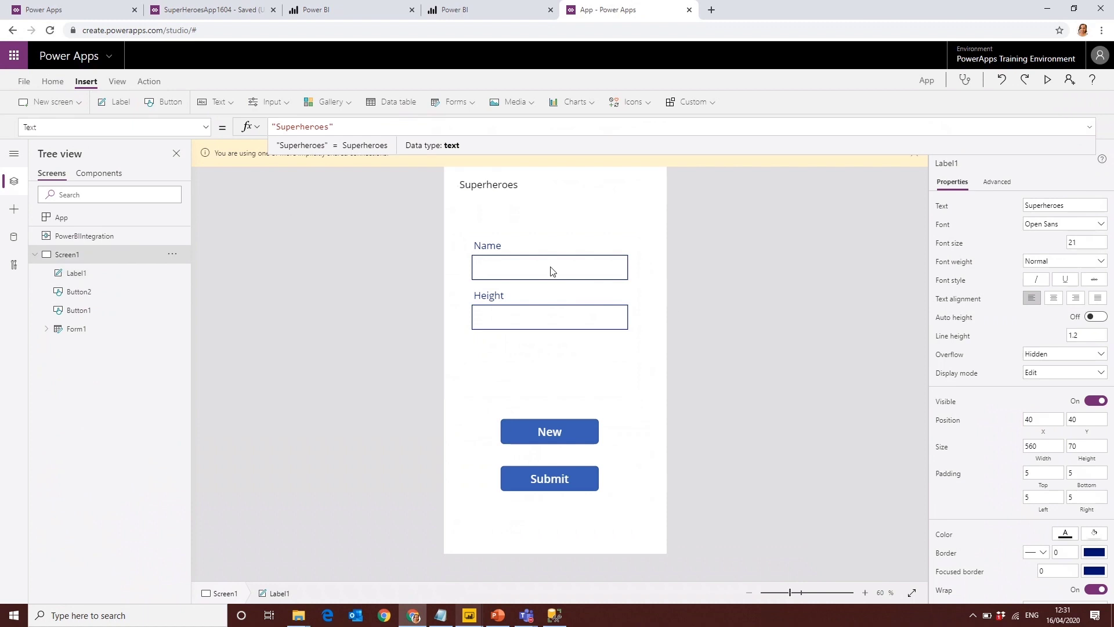
# - Apply the standard Red theme to the app
pyautogui.click(47, 82)
pyautogui.click(119, 102)
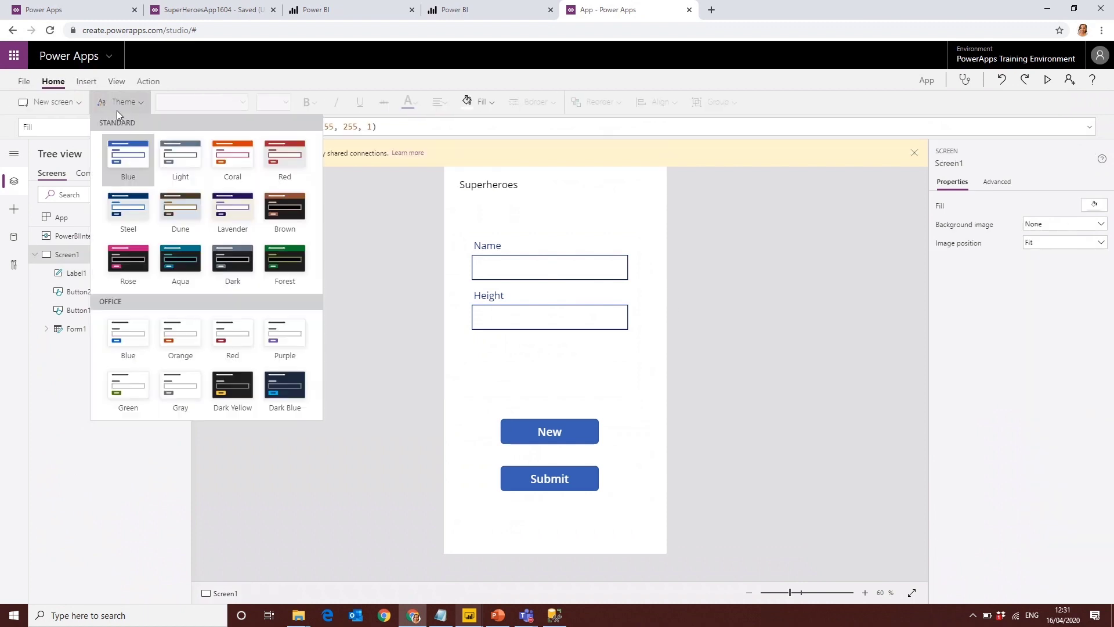
pyautogui.click(273, 159)
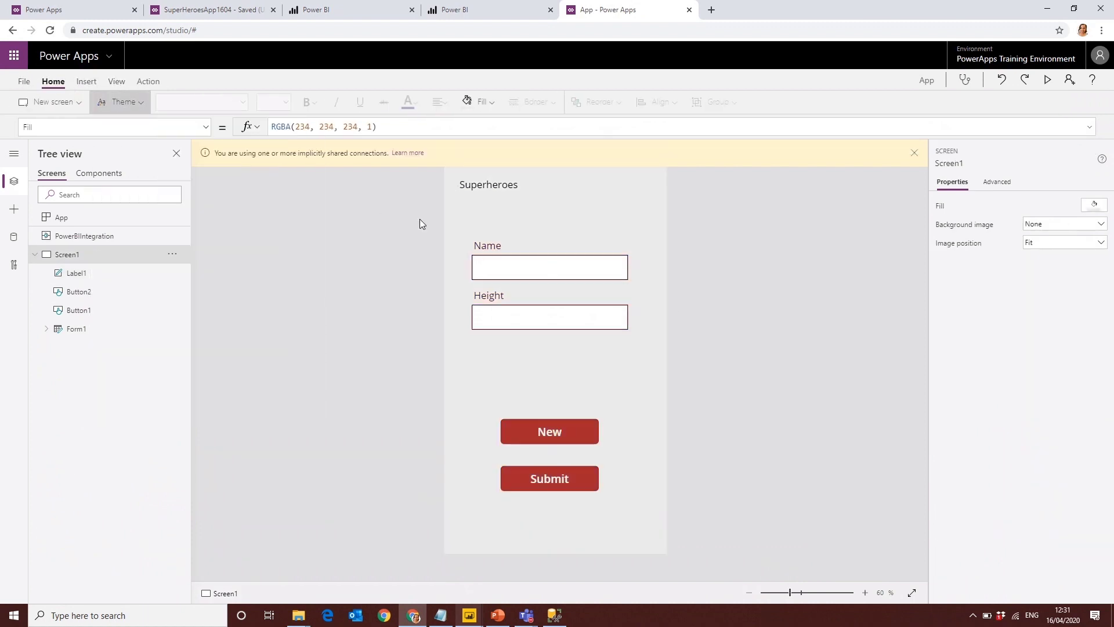
# - Insert an image control on Screen1 and load the superhero picture file into it
pyautogui.click(93, 84)
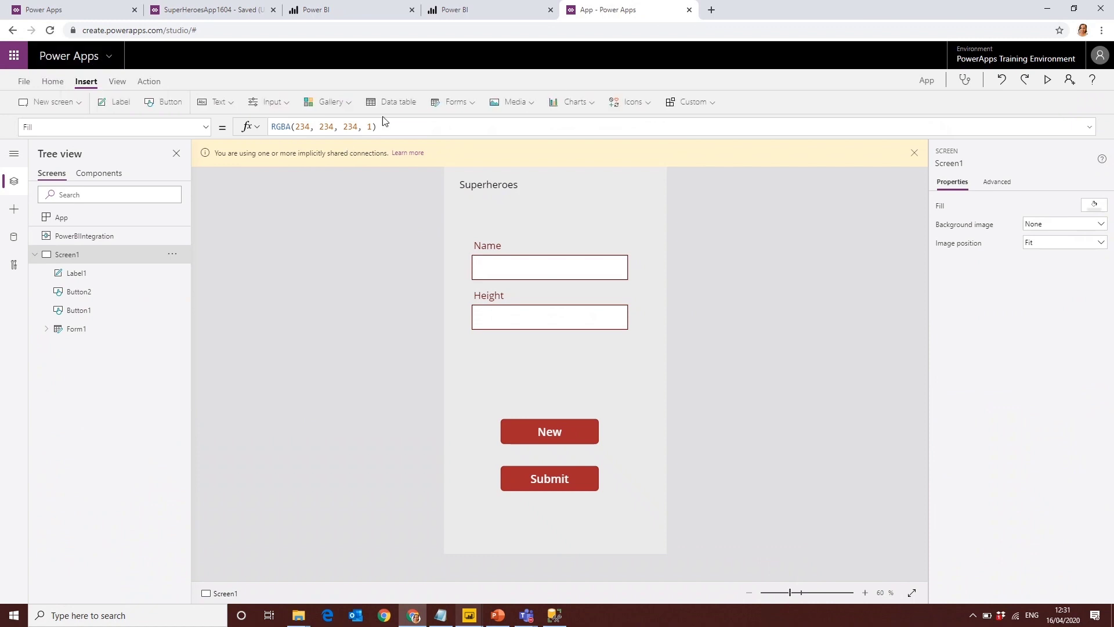
pyautogui.click(510, 102)
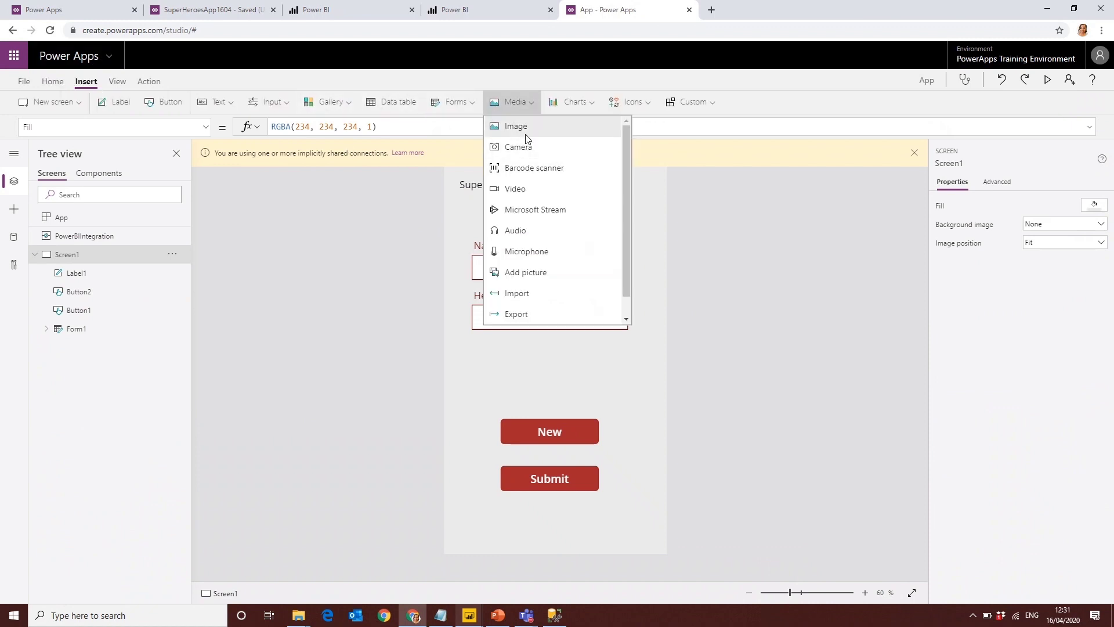
pyautogui.click(515, 126)
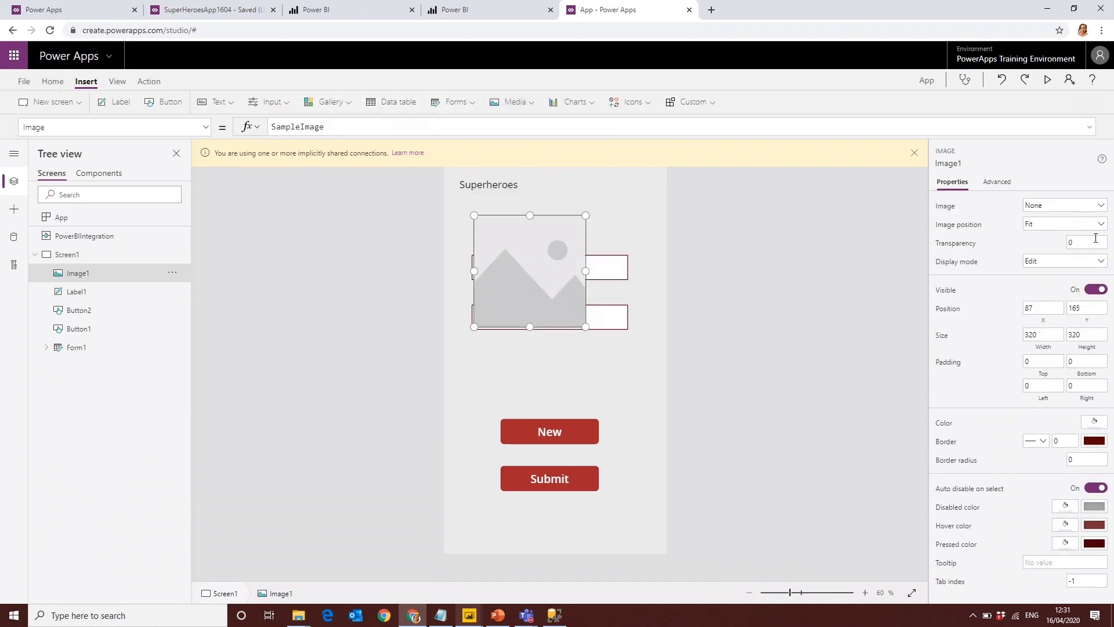
pyautogui.click(1053, 206)
pyautogui.click(1053, 224)
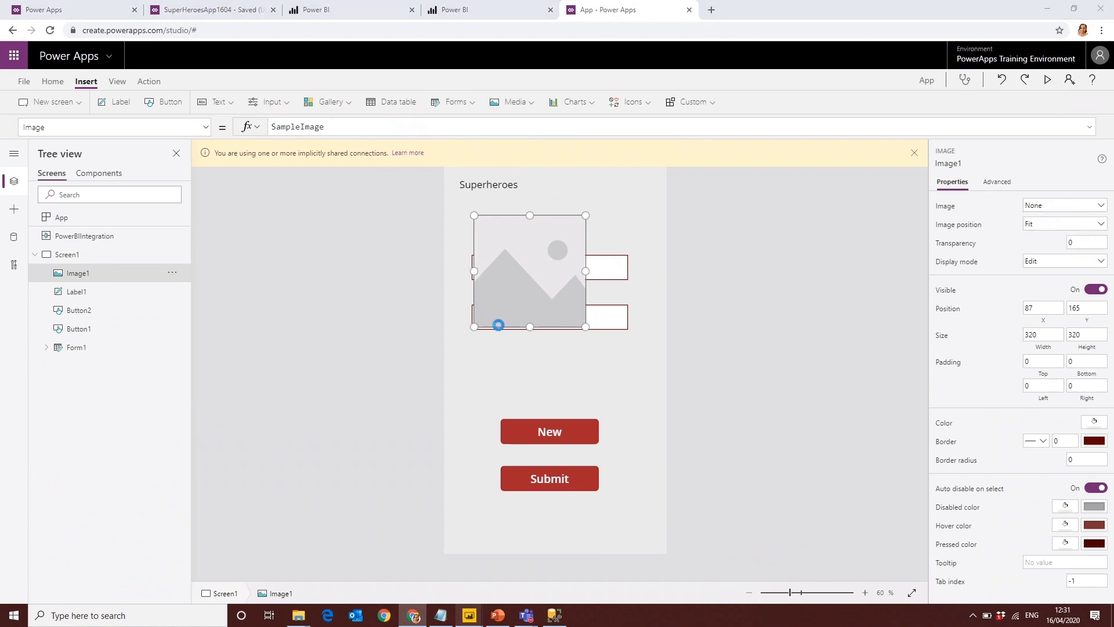
pyautogui.click(132, 87)
pyautogui.doubleClick(132, 87)
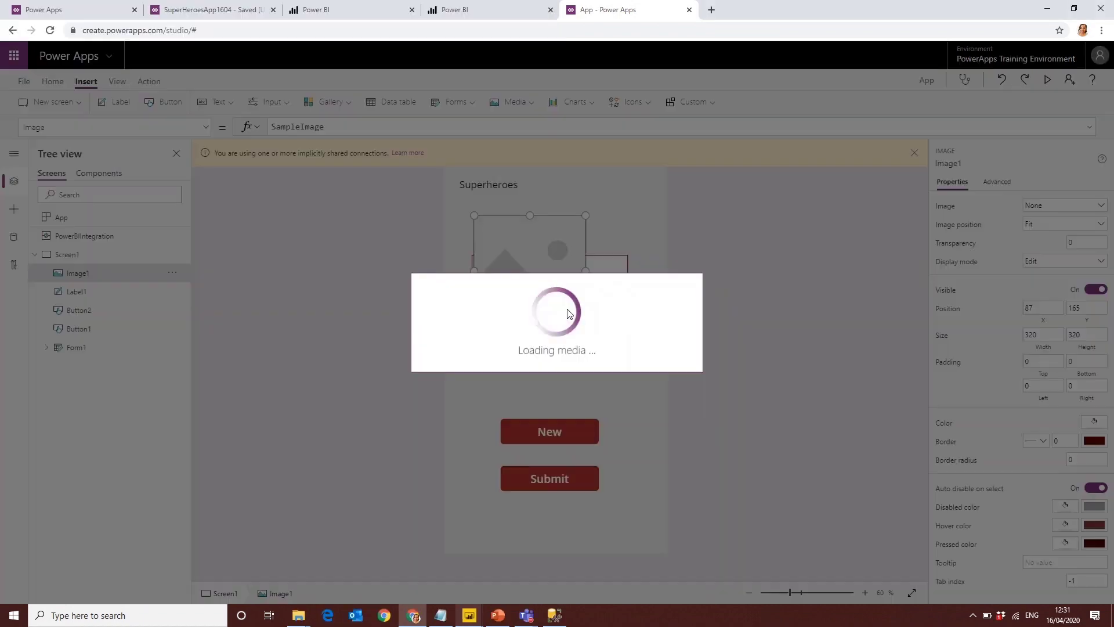
# - Move the superhero image below the input fields and shift the form up to about position 74, 132
pyautogui.moveTo(568, 278); pyautogui.dragTo(594, 380)
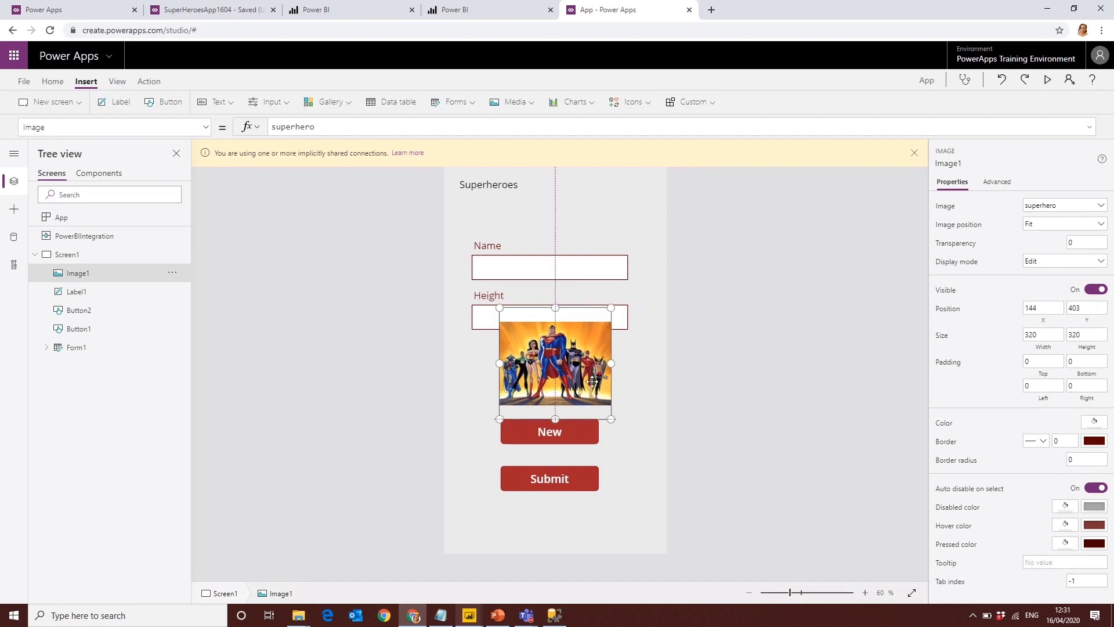
pyautogui.click(574, 251)
pyautogui.click(575, 245)
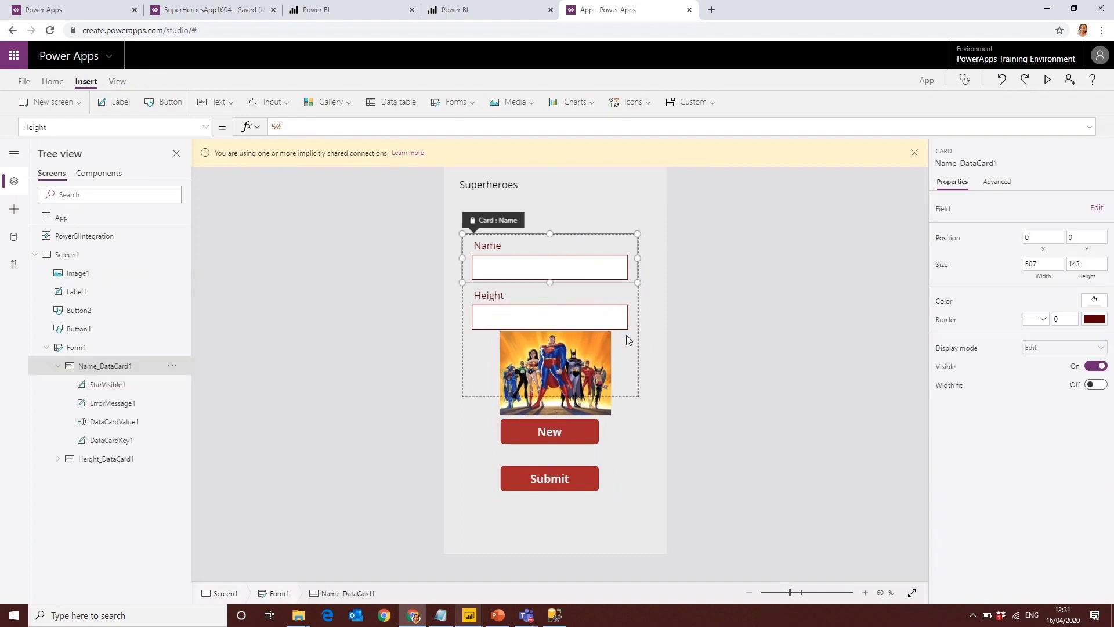
pyautogui.click(627, 395)
pyautogui.moveTo(628, 394); pyautogui.dragTo(574, 360)
pyautogui.click(580, 371)
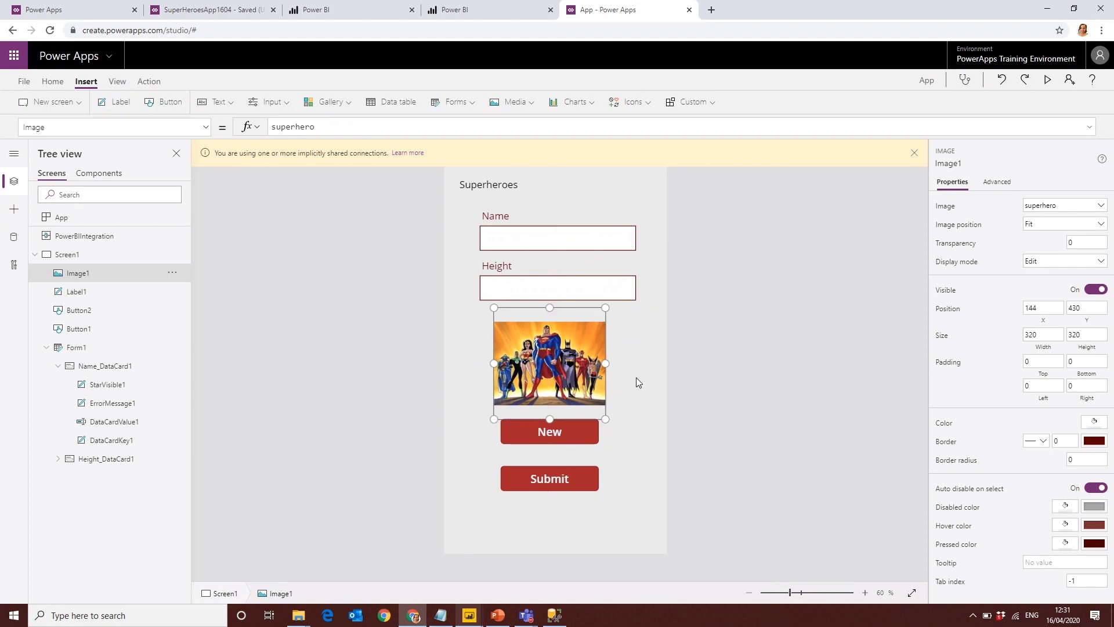
# - Lower the New button slightly and centre both buttons and the image horizontally, with the image at about 160, 428
pyautogui.click(636, 382)
pyautogui.moveTo(580, 432); pyautogui.dragTo(586, 442)
pyautogui.moveTo(584, 394); pyautogui.dragTo(590, 394)
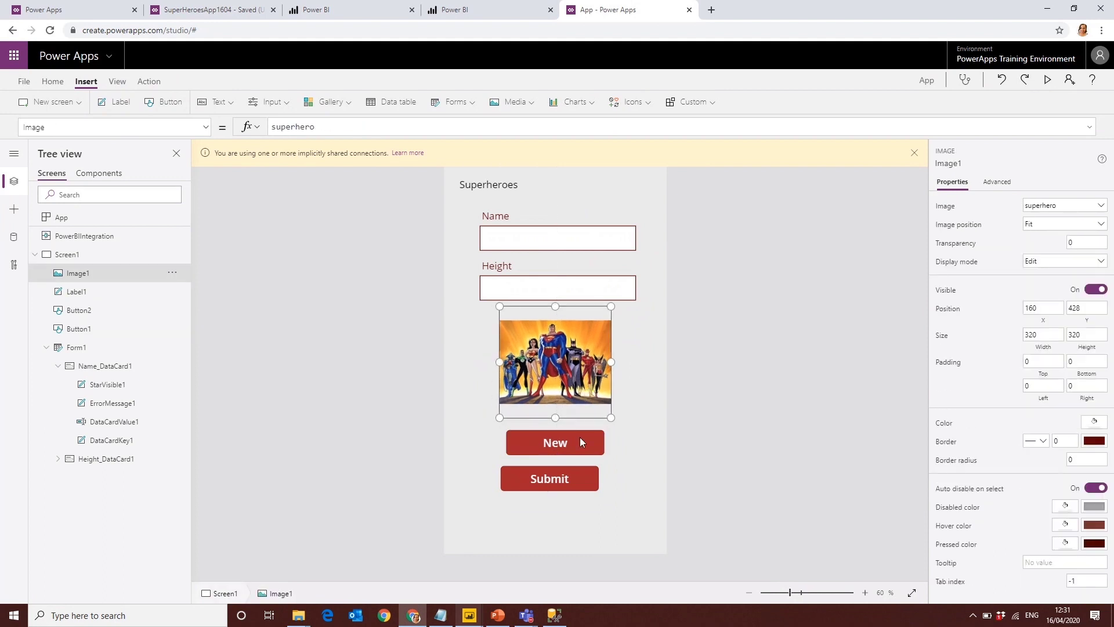
pyautogui.moveTo(574, 478); pyautogui.dragTo(580, 477)
pyautogui.click(644, 443)
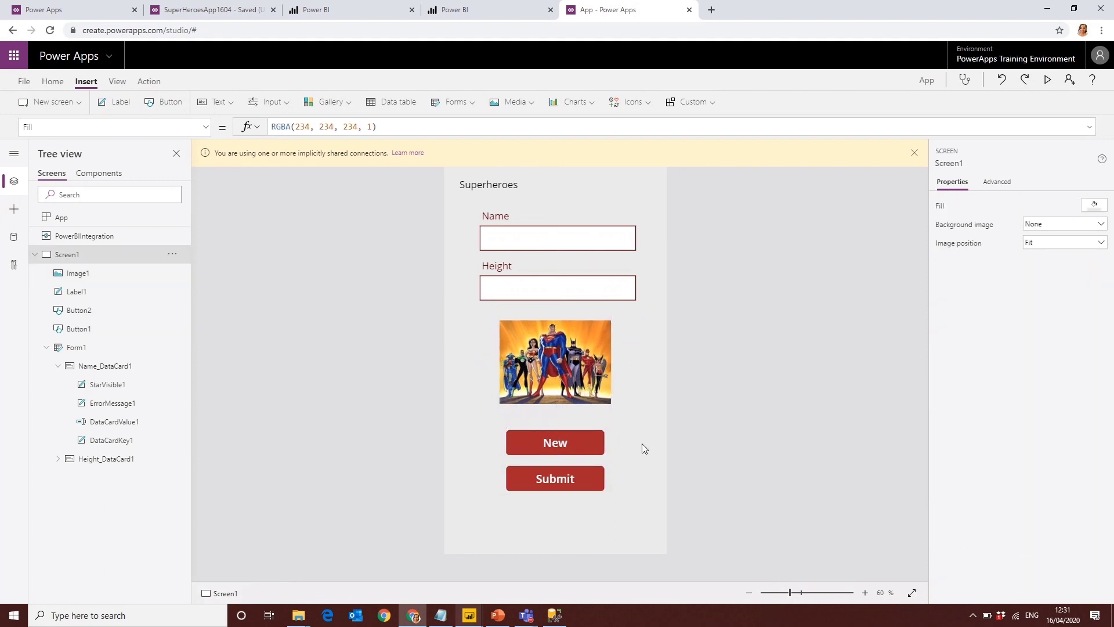
# - Shrink the form to about 490 by 325 so it ends just above the image
pyautogui.click(589, 486)
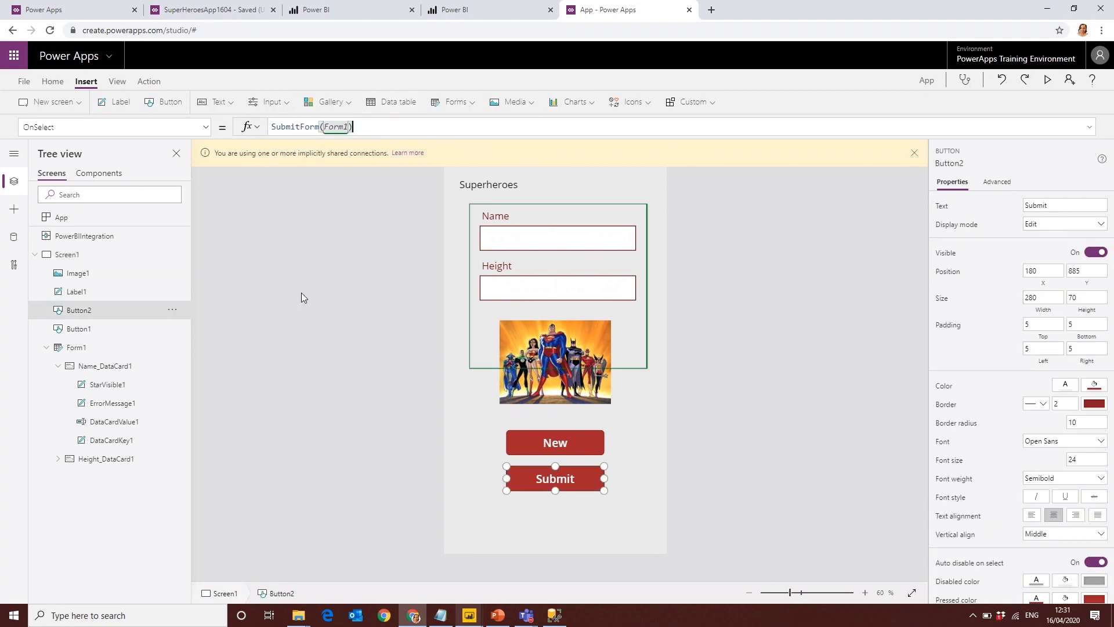
pyautogui.click(639, 367)
pyautogui.moveTo(640, 367); pyautogui.dragTo(642, 317)
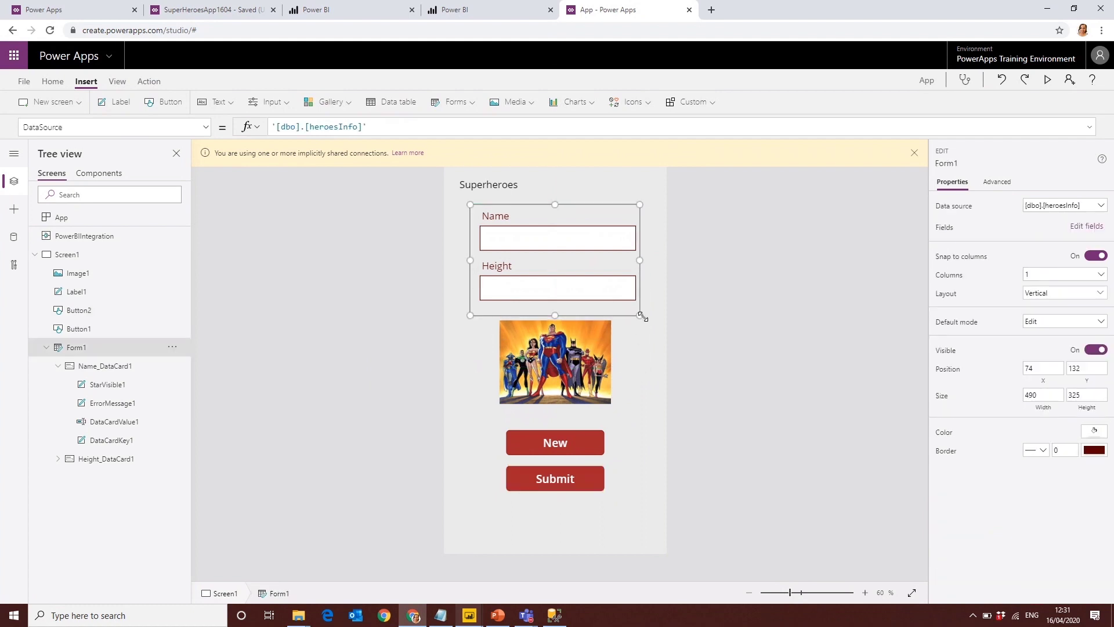
# - Extend the Submit button's OnSelect formula to SubmitForm(Form1);PowerBIIntegration.Refresh()
pyautogui.click(580, 482)
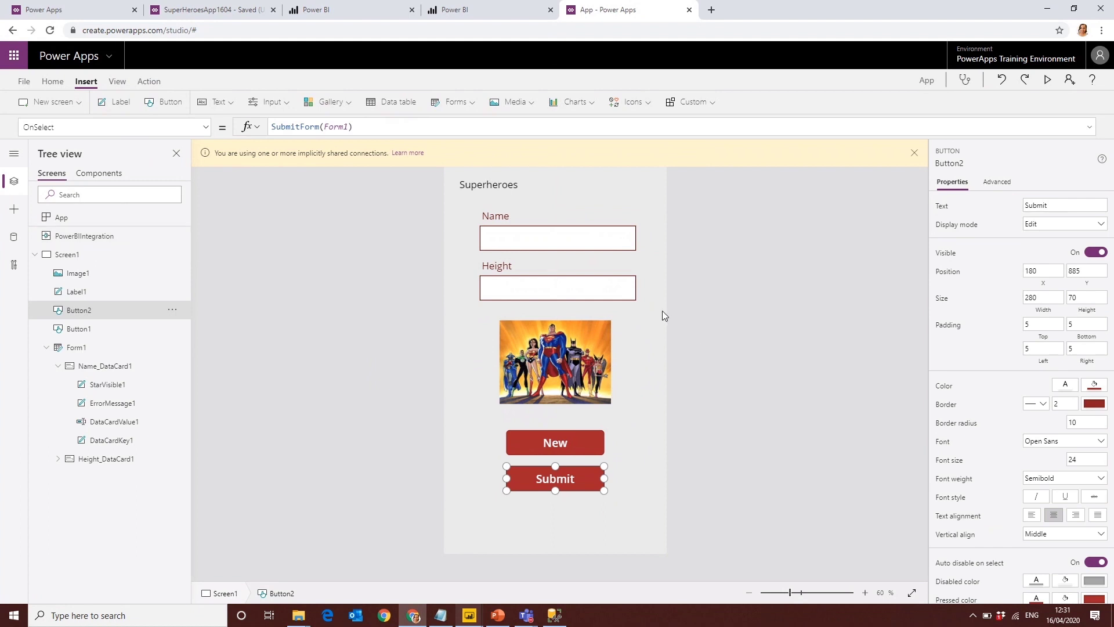
pyautogui.click(416, 131)
pyautogui.write(';PowerBIIntegration.Refresh(')
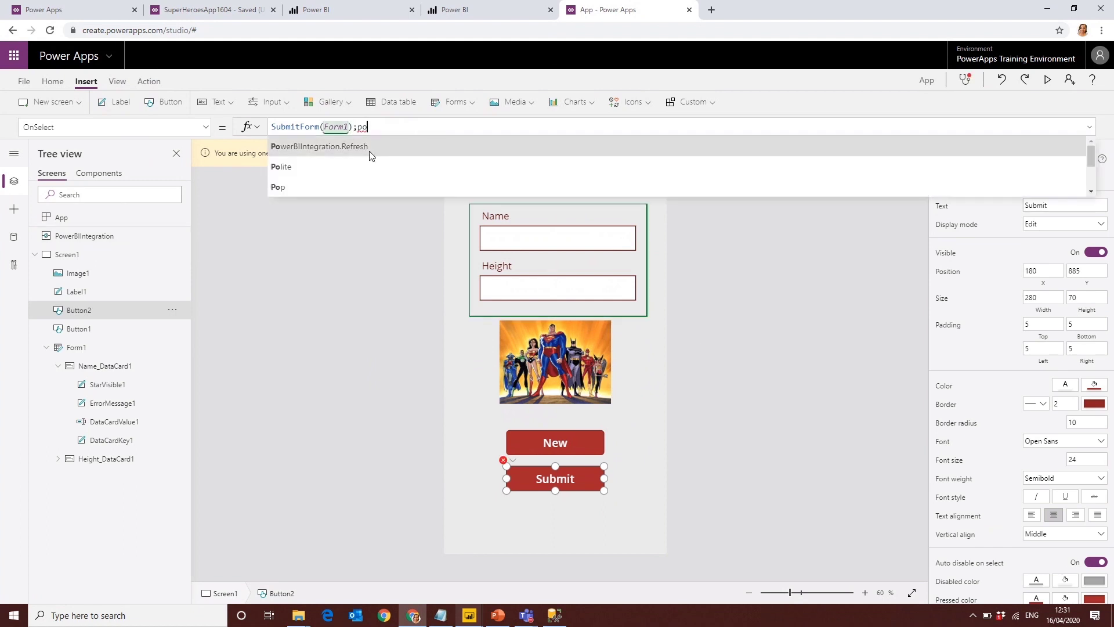
pyautogui.write(')')
pyautogui.click(778, 288)
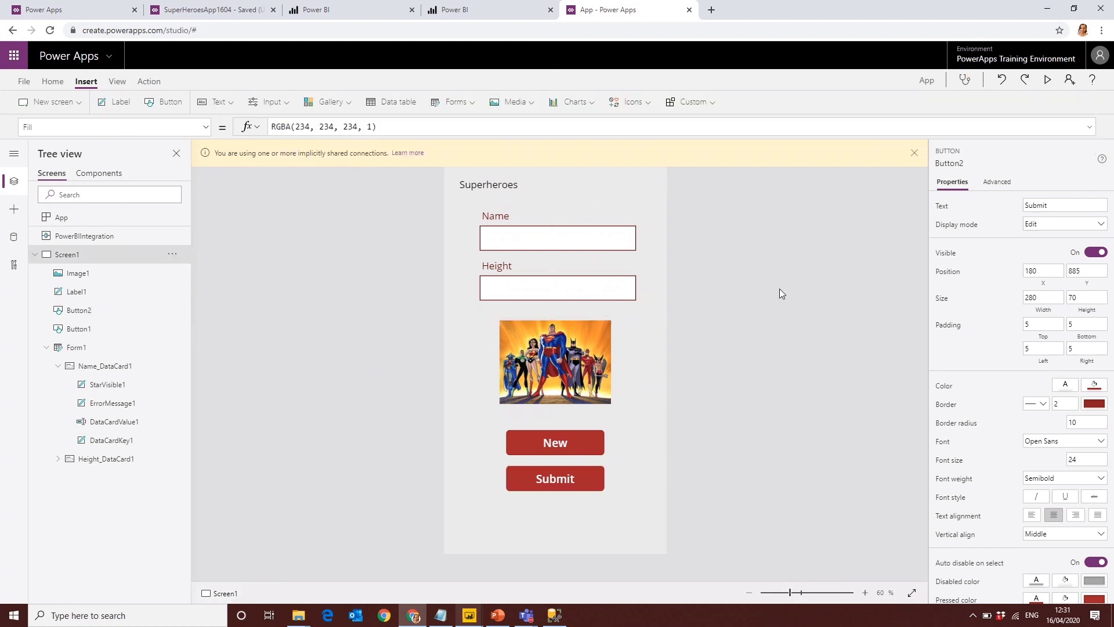
# - Nudge the superhero image slightly down and recheck the Submit button's formula
pyautogui.moveTo(556, 366); pyautogui.dragTo(558, 369)
pyautogui.click(568, 476)
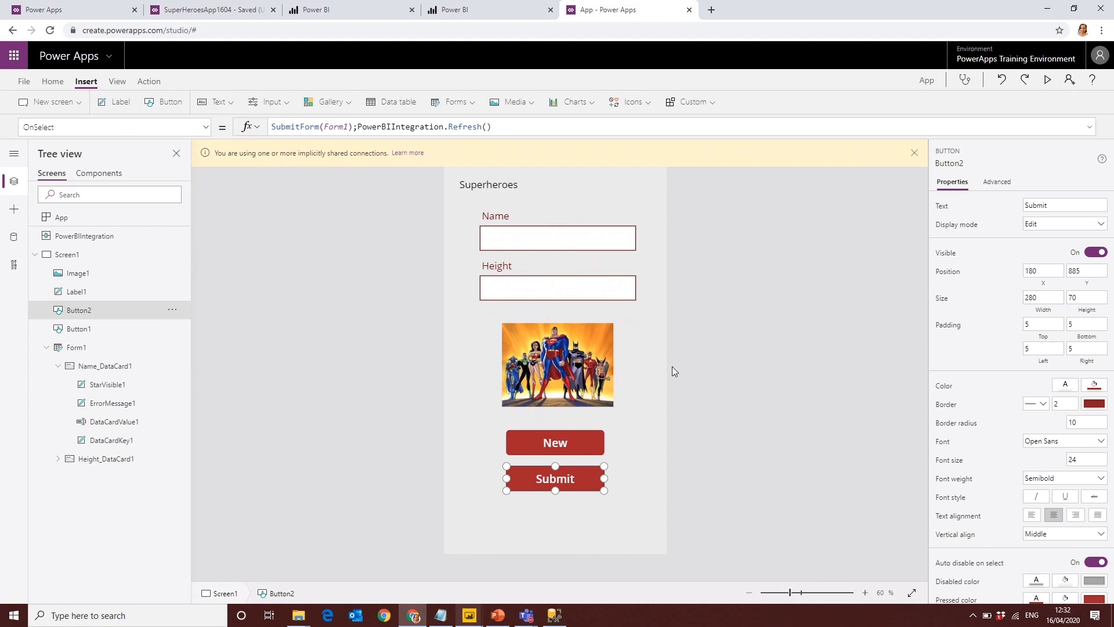
pyautogui.click(688, 382)
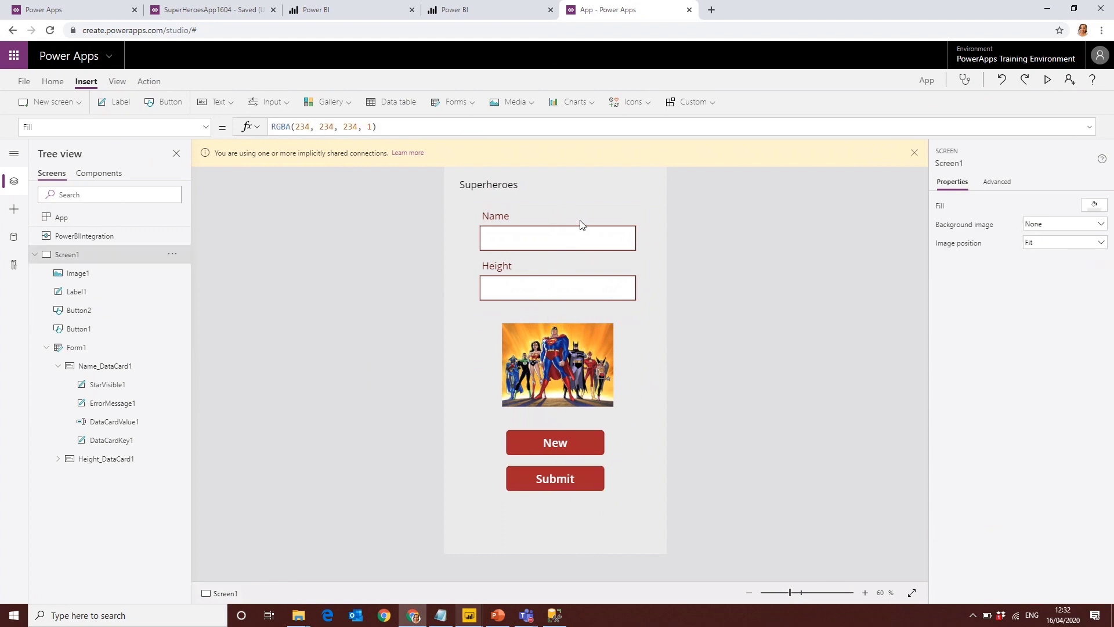
# - Save the app to the cloud under the name AppDemo and return to the editing canvas
pyautogui.hotkey('ctrl', 'shift', 's')
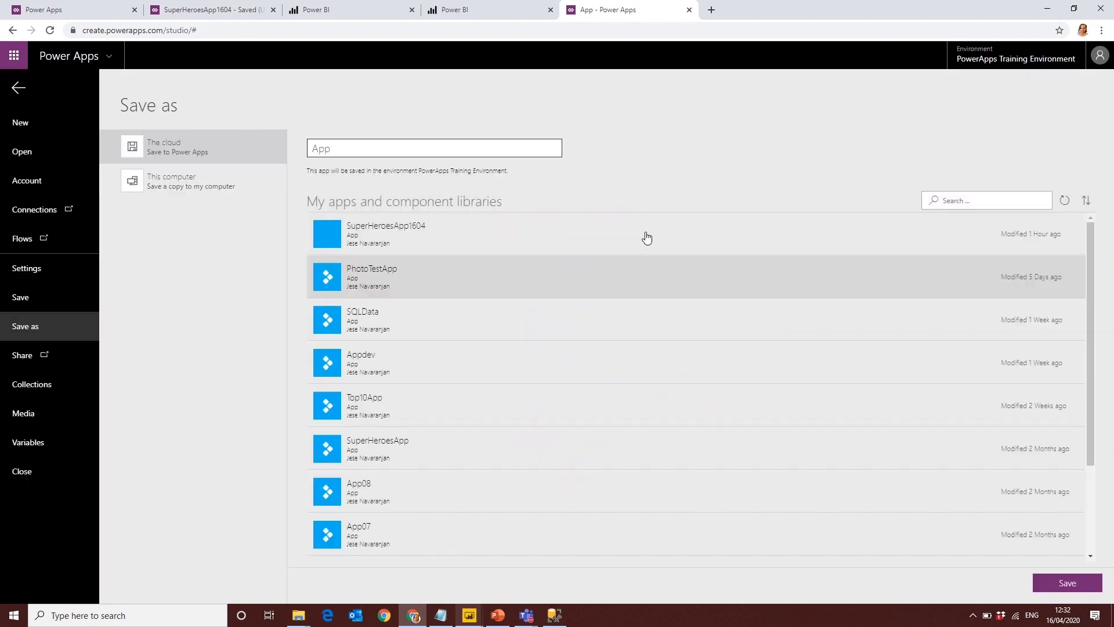
pyautogui.doubleClick(369, 150)
pyautogui.click(369, 152)
pyautogui.write('Deo')
pyautogui.write('mo')
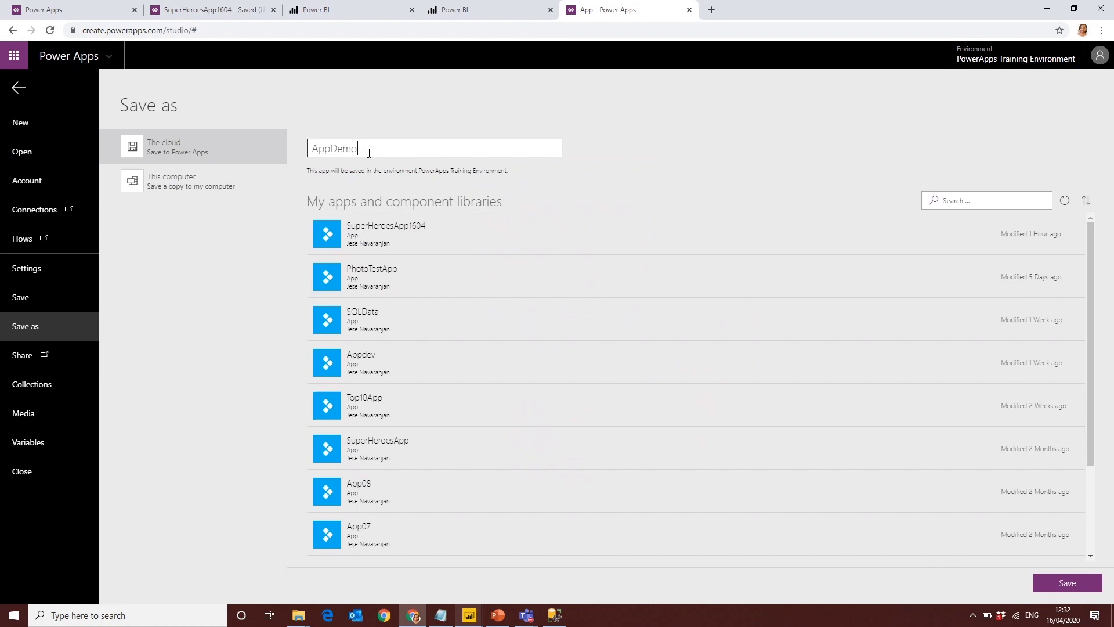
pyautogui.click(1052, 583)
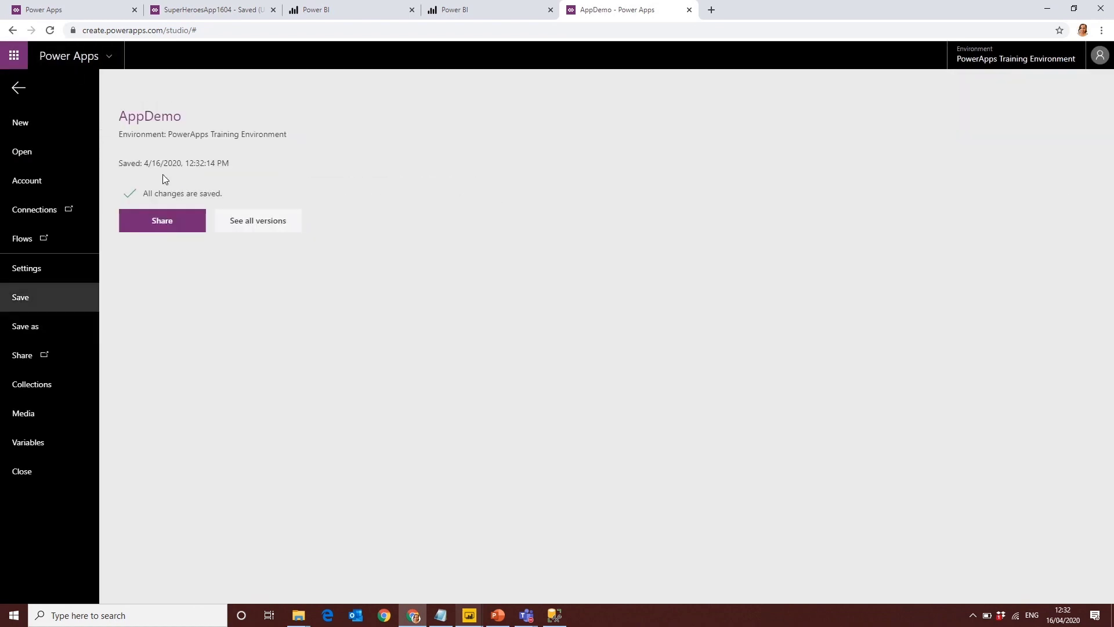
pyautogui.click(20, 88)
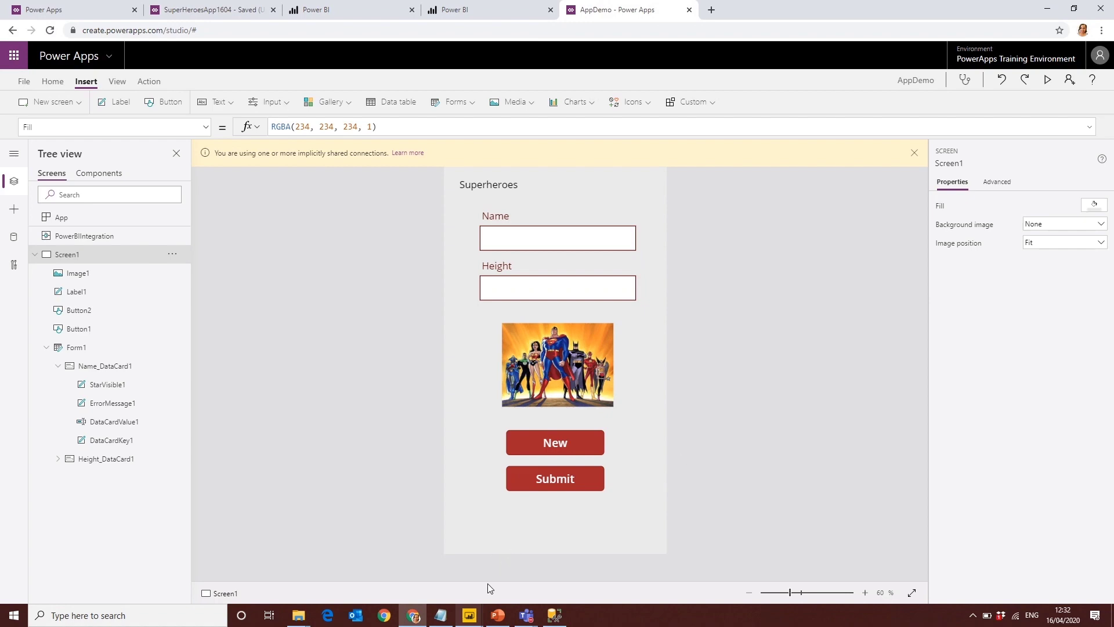
# - Switch to Power BI Desktop, save the changes to SuperHeroesPowerBiReport_Livev2 and publish the report to Power BI
pyautogui.moveTo(467, 618)
pyautogui.click(427, 579)
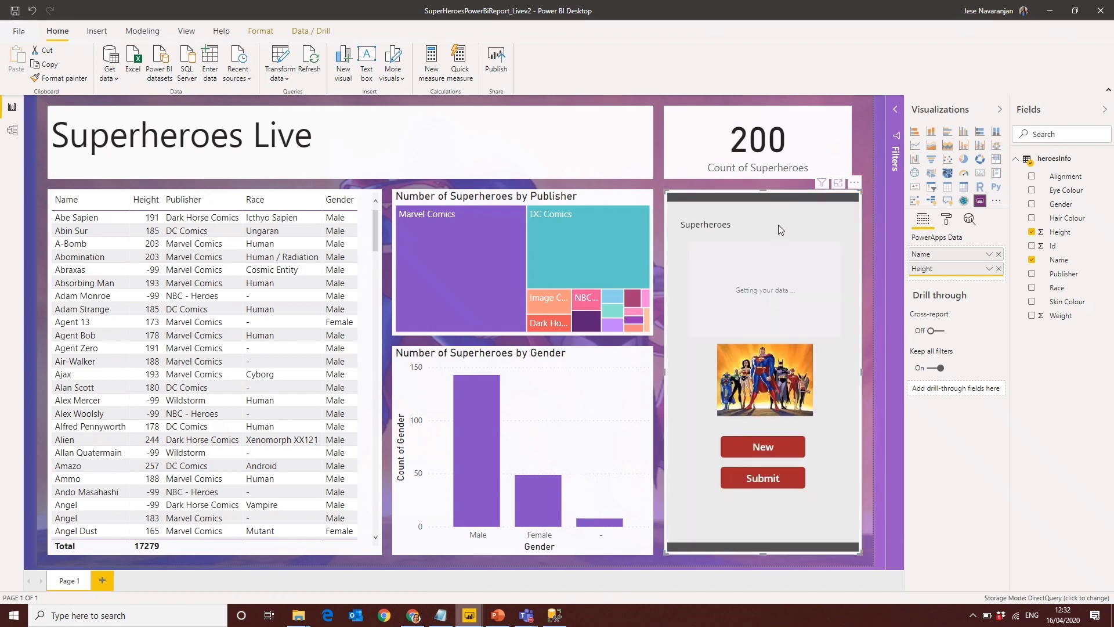
pyautogui.click(496, 63)
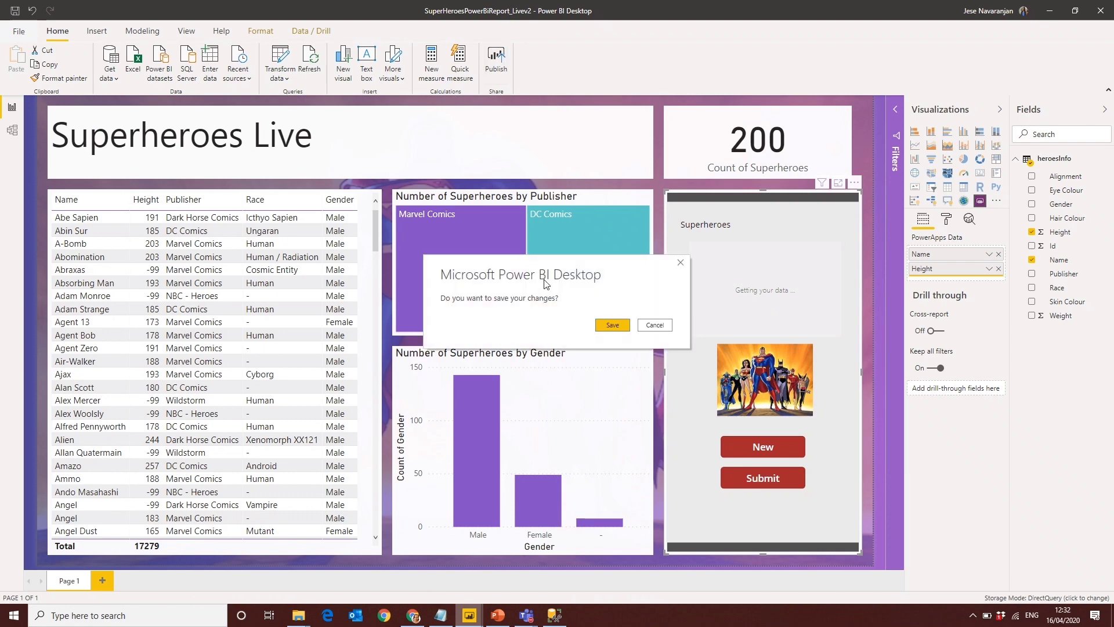
pyautogui.click(610, 326)
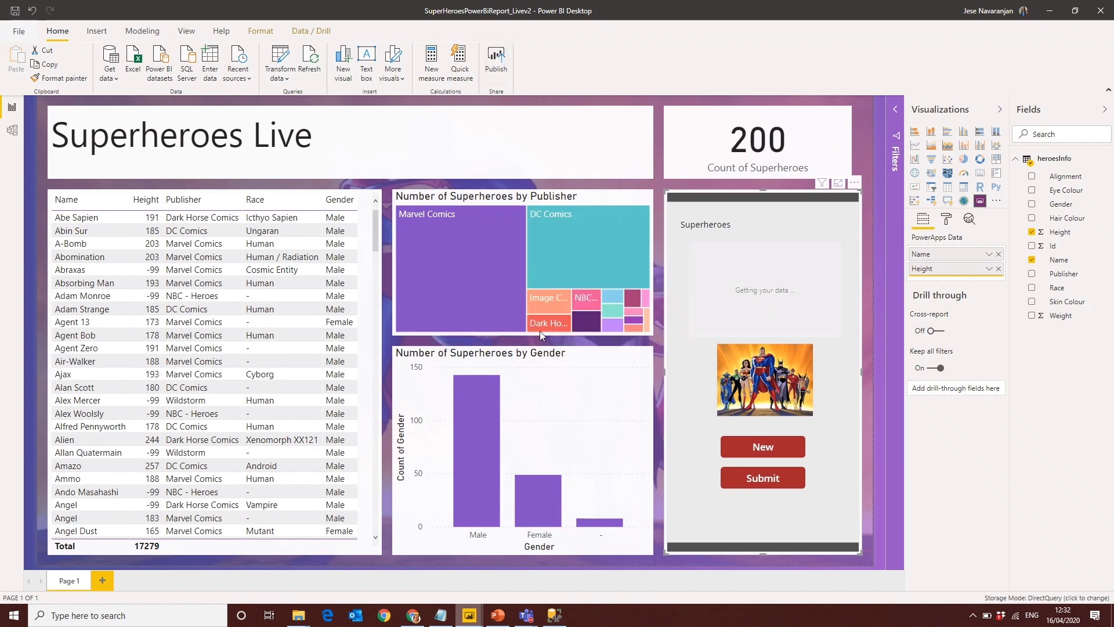
pyautogui.click(650, 378)
pyautogui.click(619, 337)
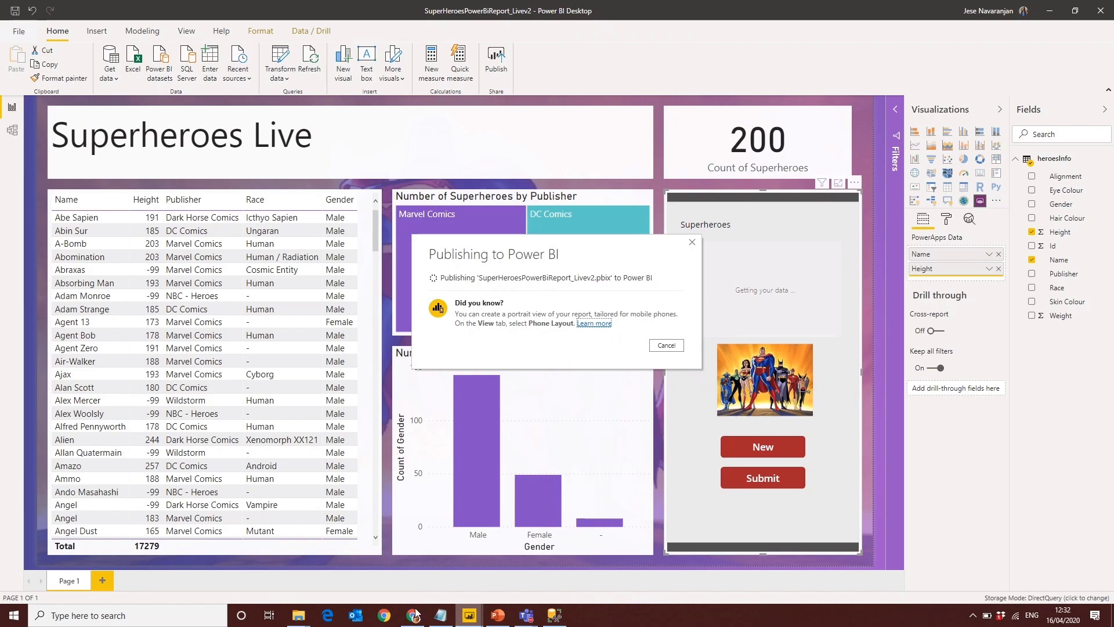
# - Switch to the Power BI service in the browser and try to open the SuperHeroesPowerBiReport_Live report
pyautogui.moveTo(413, 615)
pyautogui.click(406, 587)
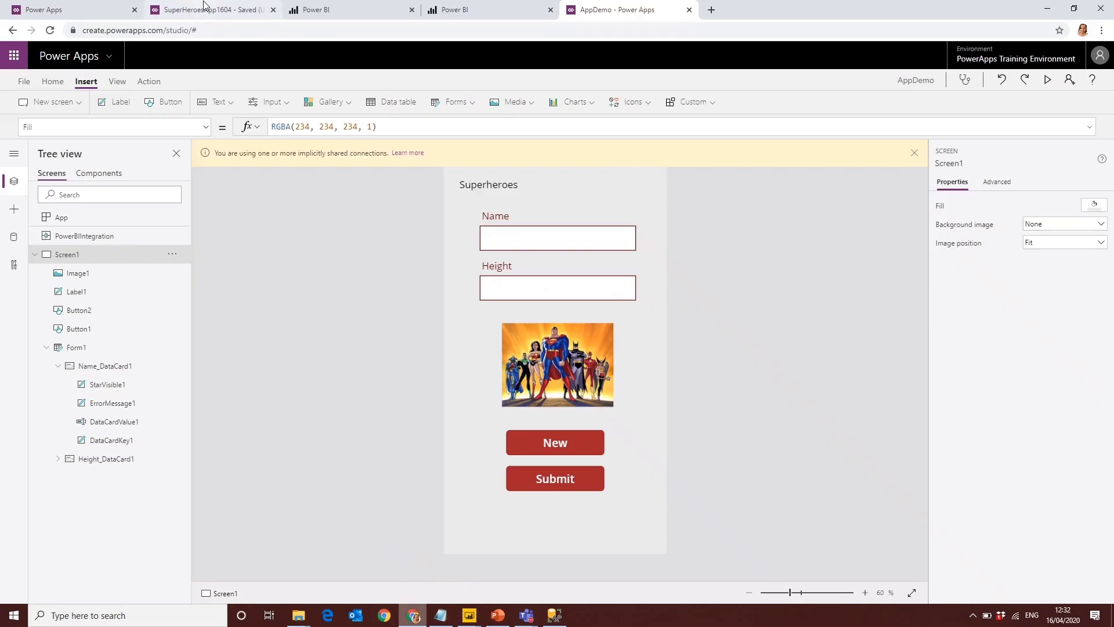
pyautogui.click(88, 8)
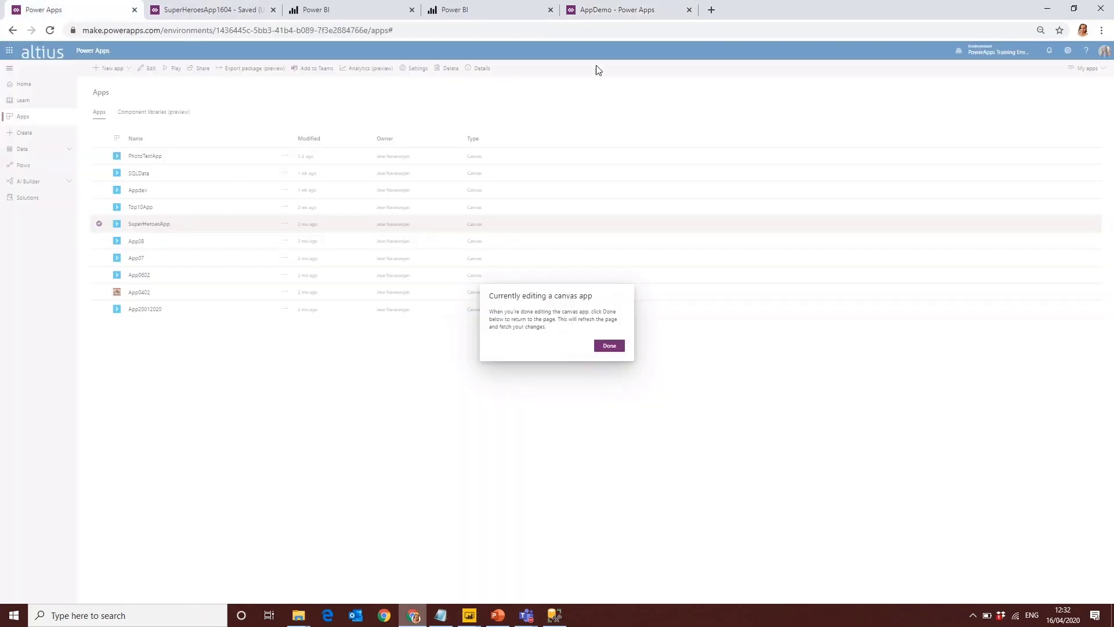
pyautogui.click(498, 11)
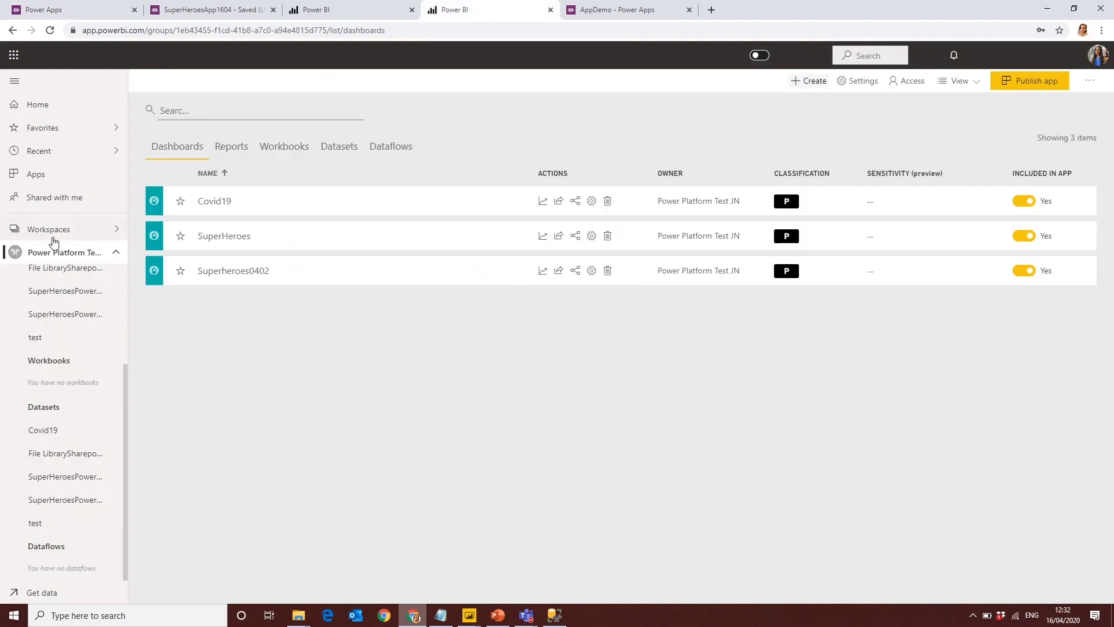
pyautogui.click(230, 152)
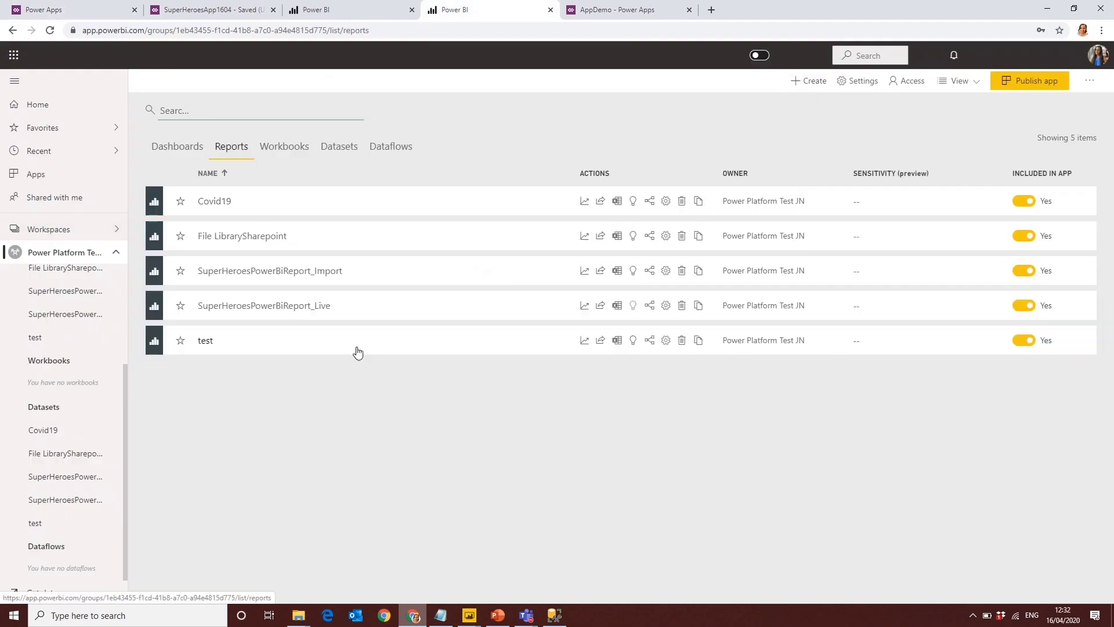
pyautogui.click(314, 299)
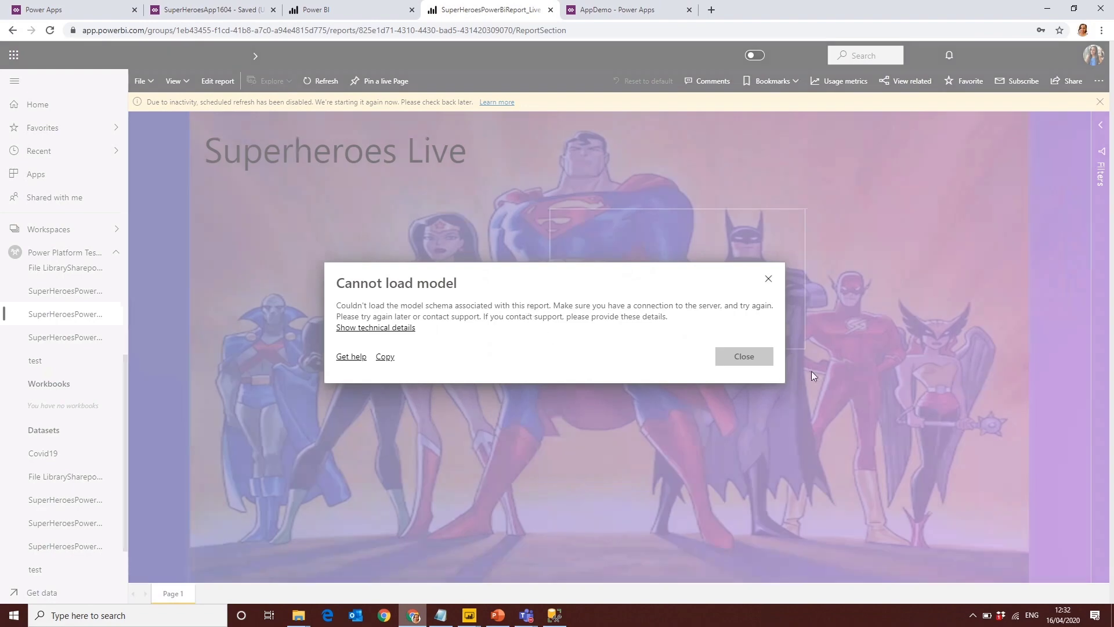
pyautogui.click(769, 361)
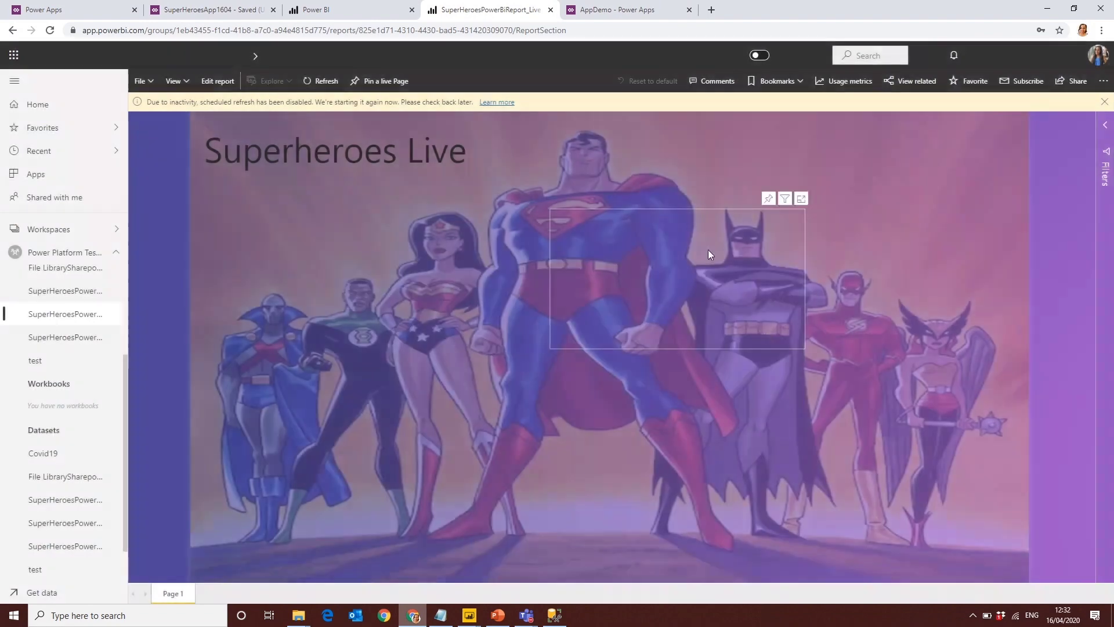
# - Reload the report list of the Power Platform Test JN workspace and open the newly published SuperHeroesPowerBiReport_Livev2 report
pyautogui.click(23, 152)
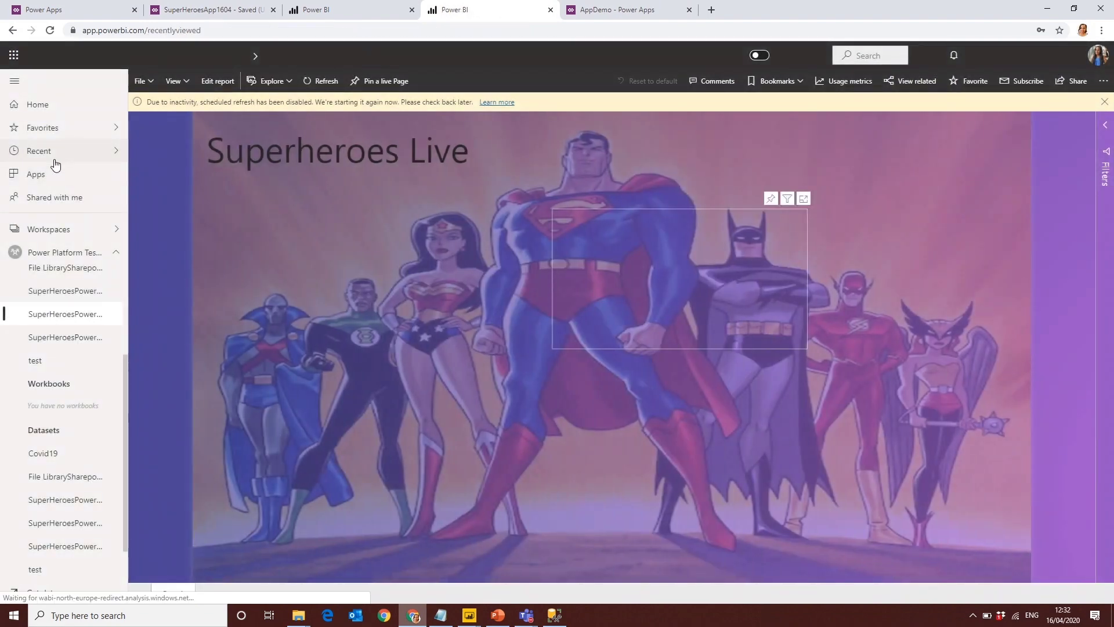
pyautogui.click(61, 231)
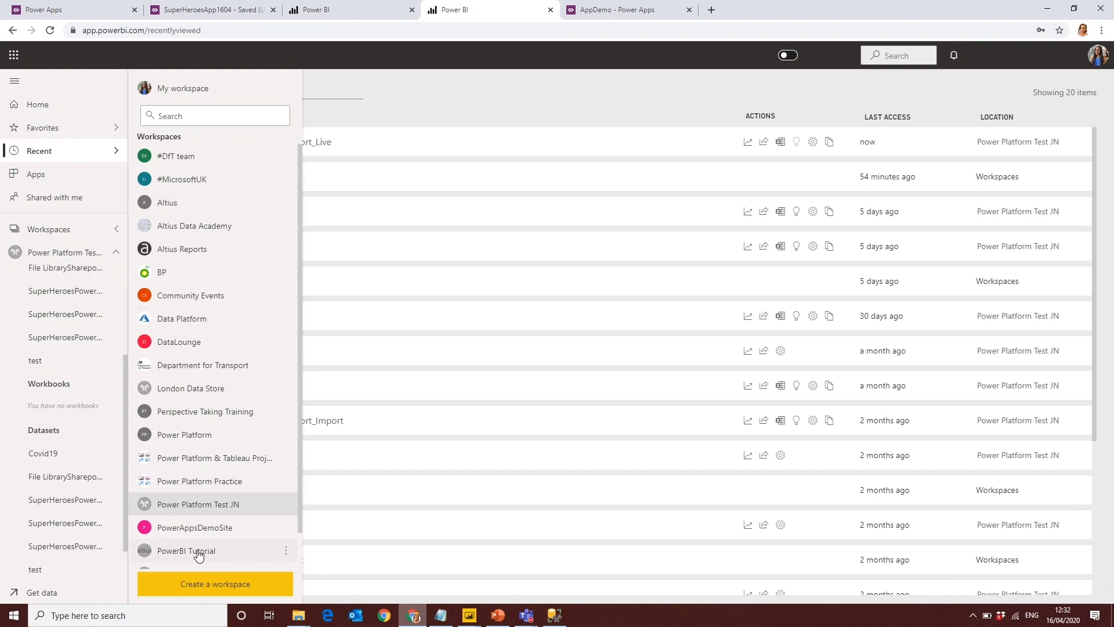
pyautogui.click(194, 503)
pyautogui.click(231, 147)
pyautogui.click(276, 347)
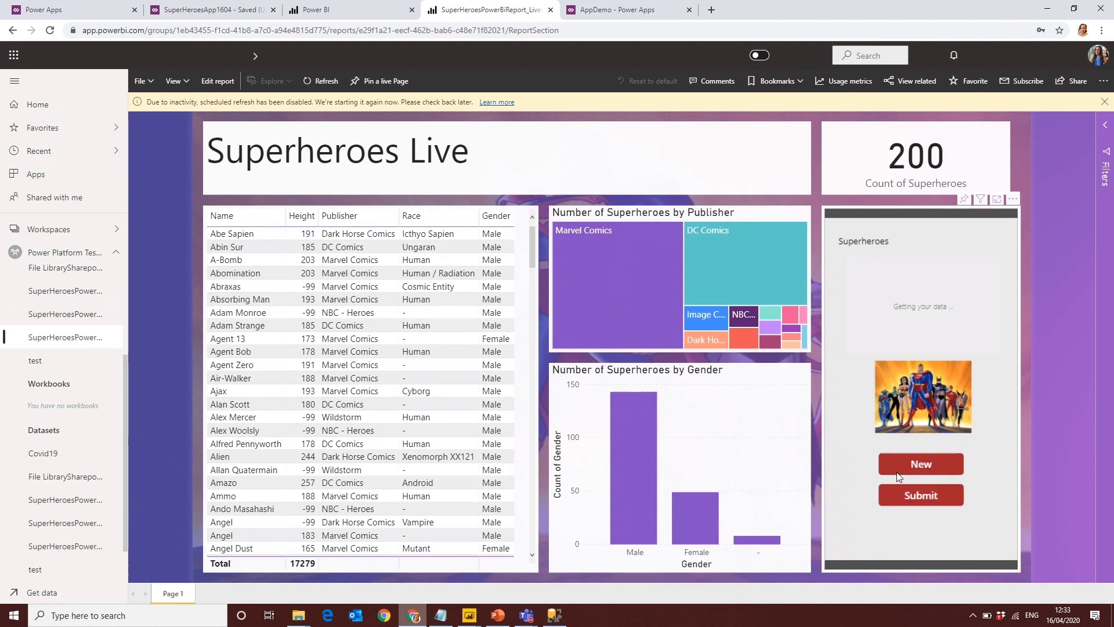
# - Submit a new record through the report's embedded form with the name Superherox and the height 67676
pyautogui.click(921, 469)
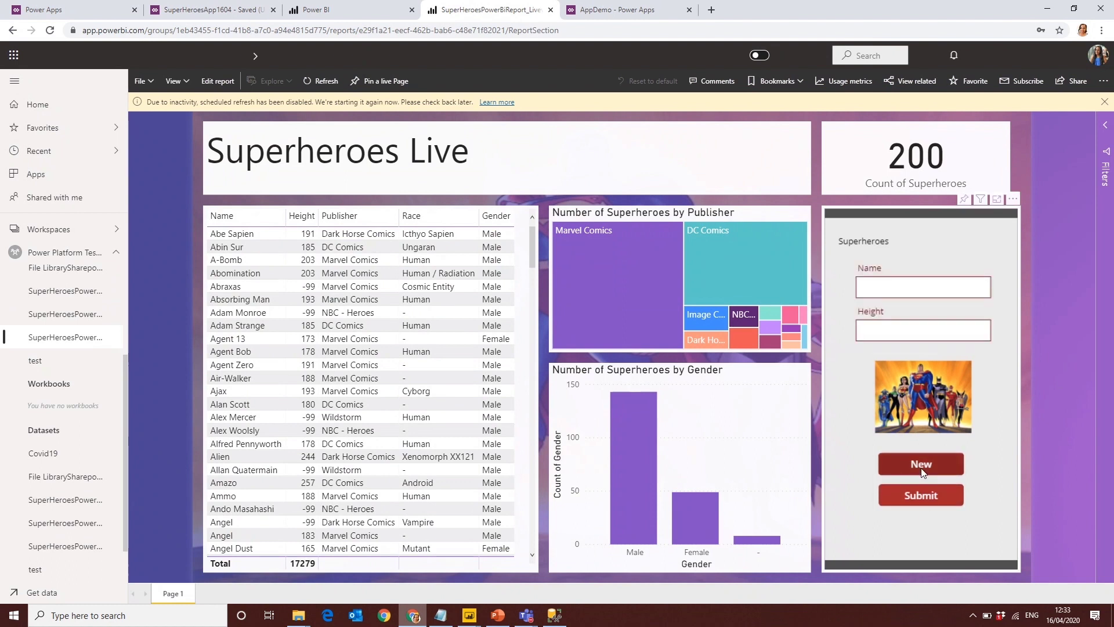
pyautogui.click(867, 280)
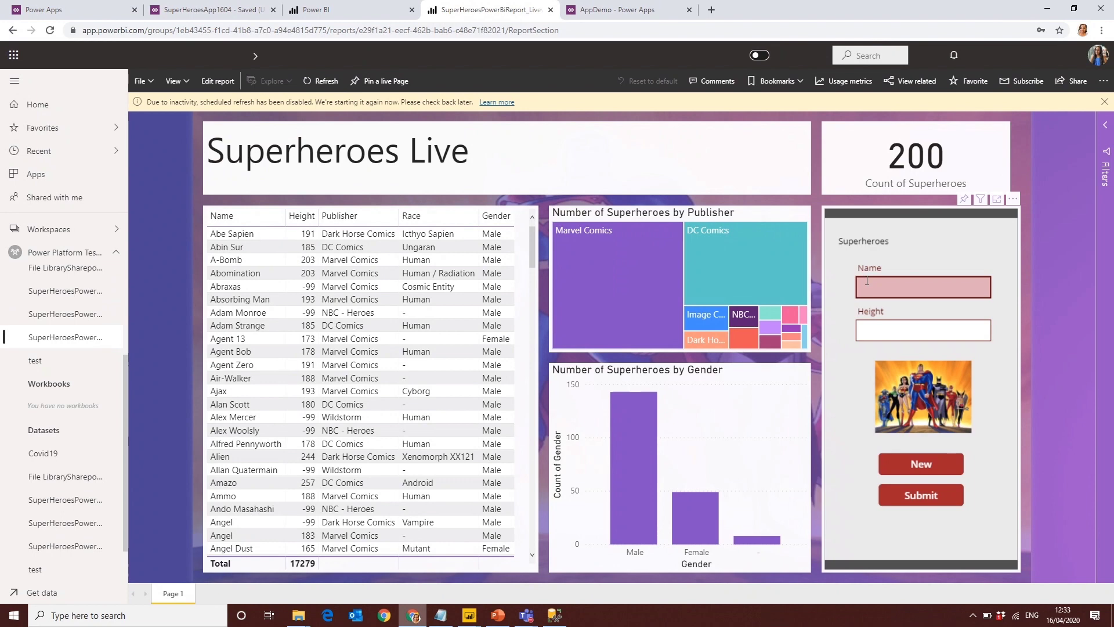
pyautogui.write('Superherox')
pyautogui.click(891, 328)
pyautogui.write('67676')
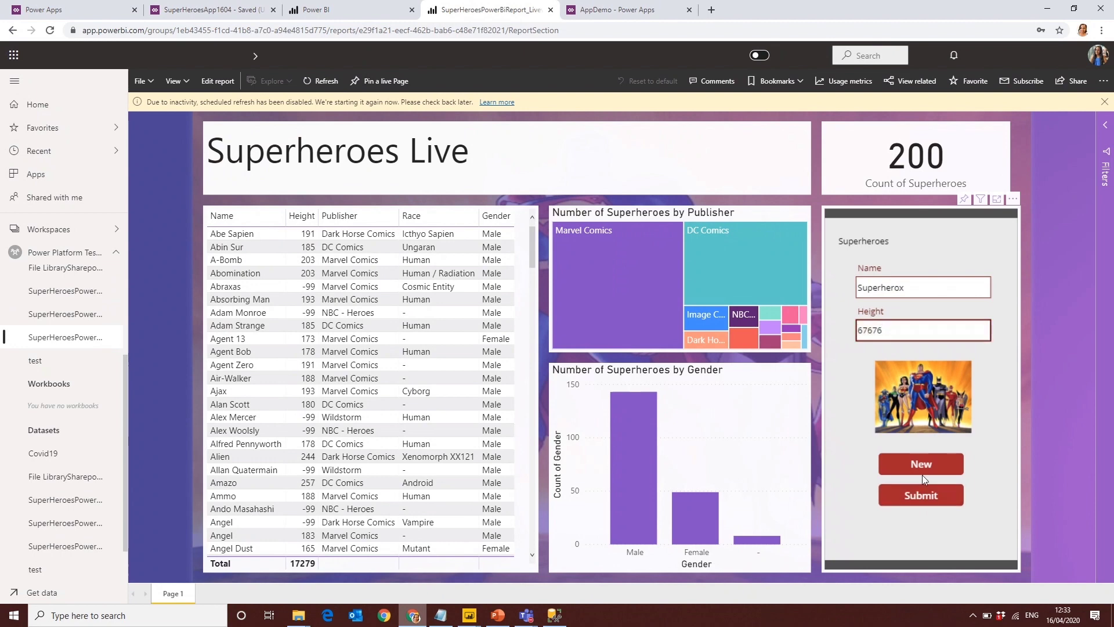
pyautogui.click(928, 494)
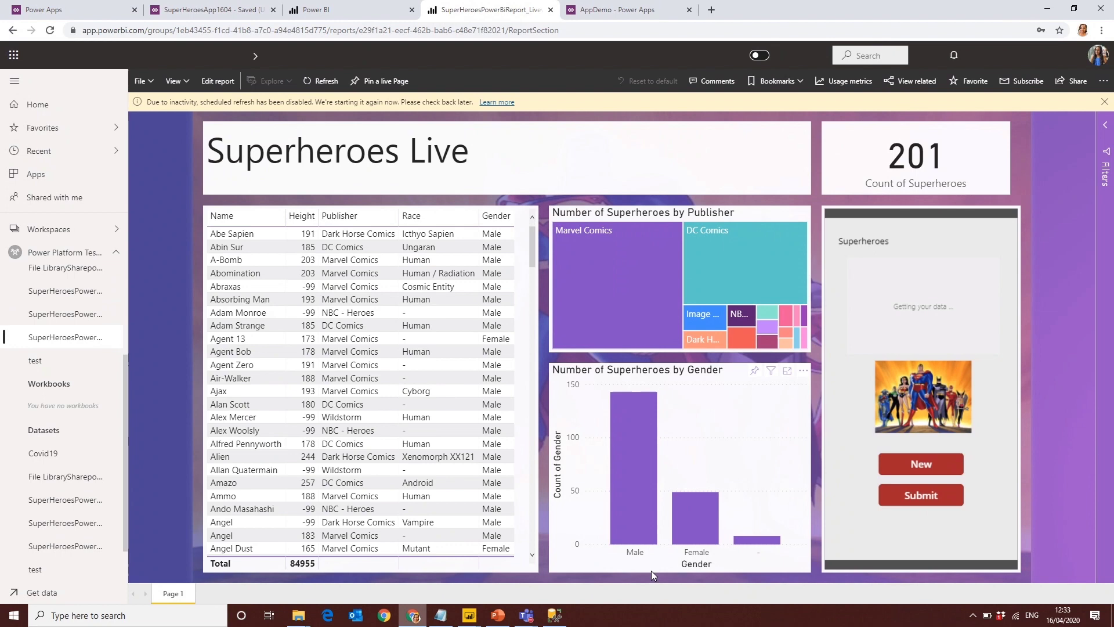
# - Rerun the heroesInfo query in SQL Server Management Studio, check the last rows for the submitted record, and return to the report
pyautogui.click(556, 616)
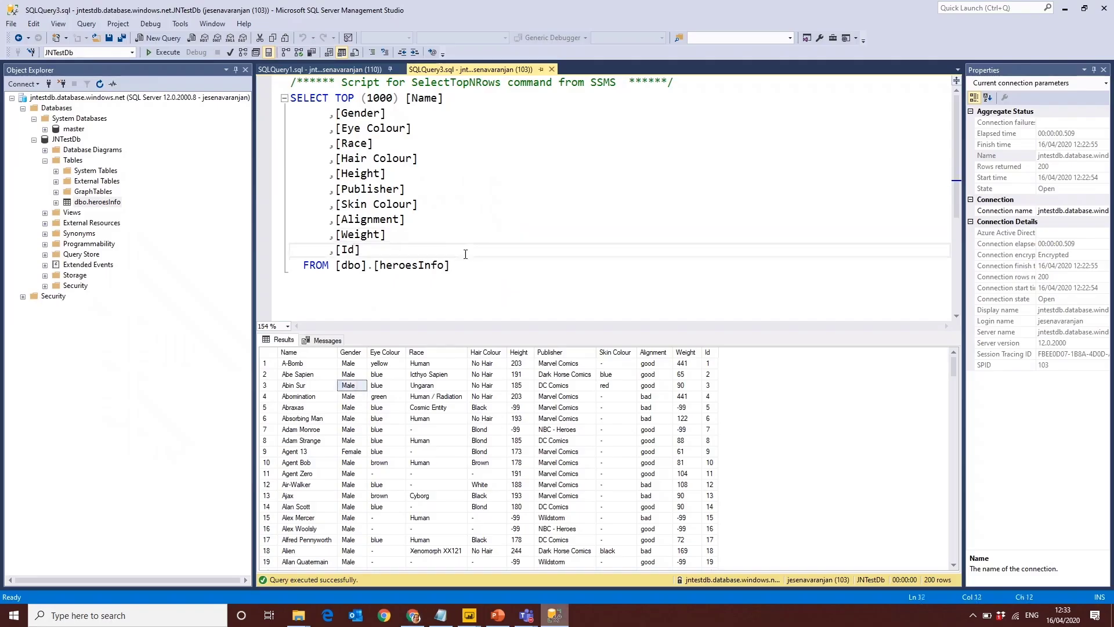
pyautogui.hotkey('ctrl', 'a')
pyautogui.click(164, 52)
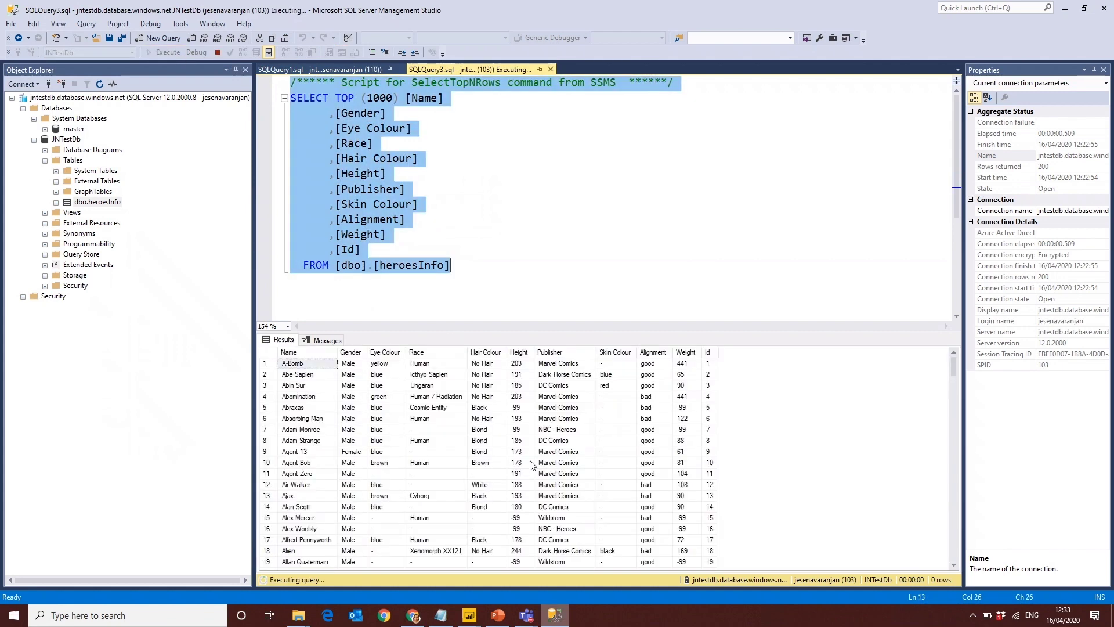
pyautogui.scroll(-16, 580, 458)
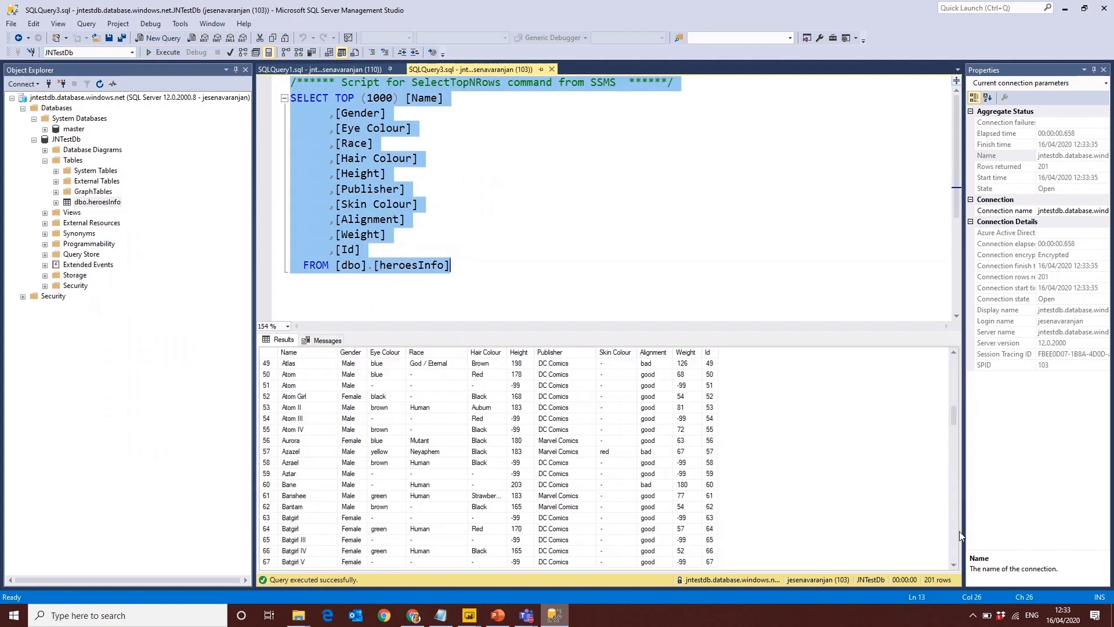
pyautogui.moveTo(955, 416); pyautogui.dragTo(958, 558)
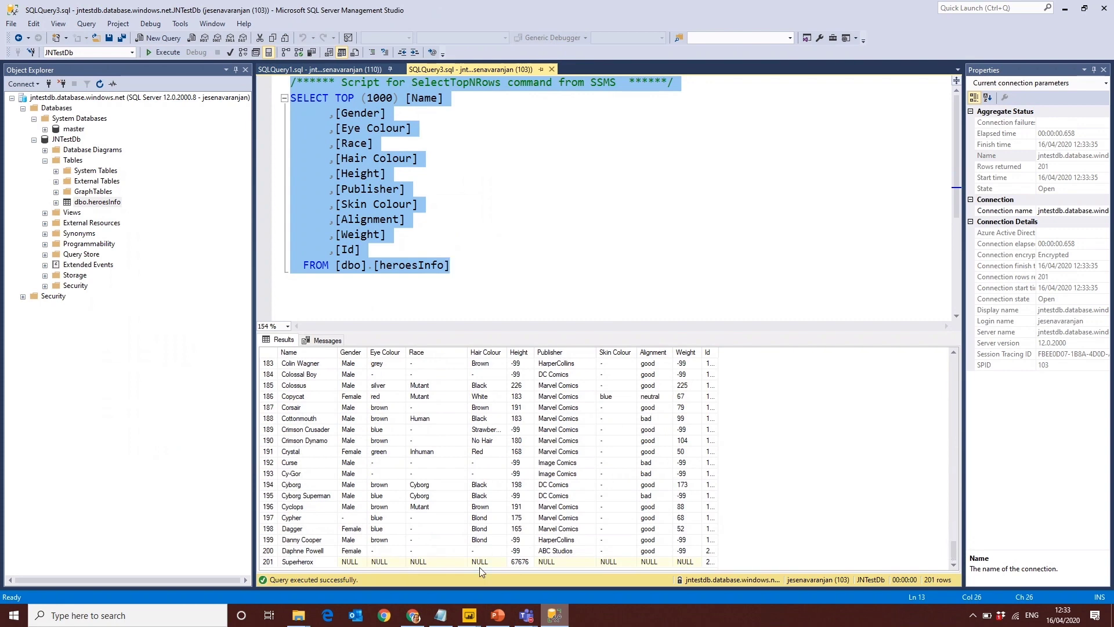
pyautogui.click(1067, 8)
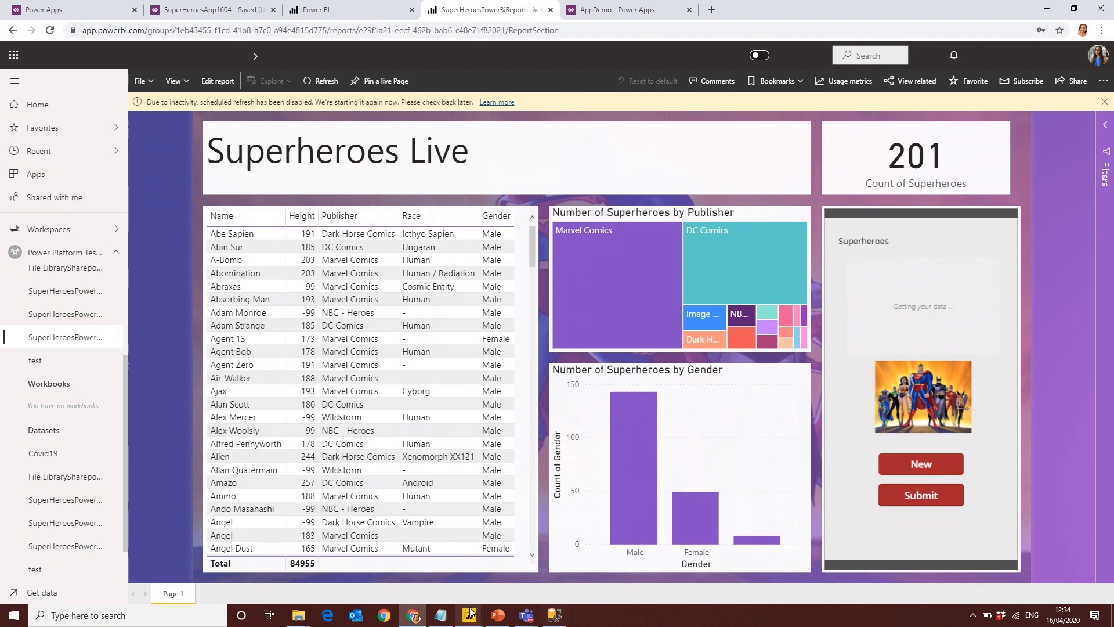
# - In Power BI Desktop's SuperHeroesPowerBiReport_Import report, stretch the PowerApps visual down to nearly the page bottom and add the Id and Name fields
pyautogui.moveTo(469, 614)
pyautogui.click(504, 575)
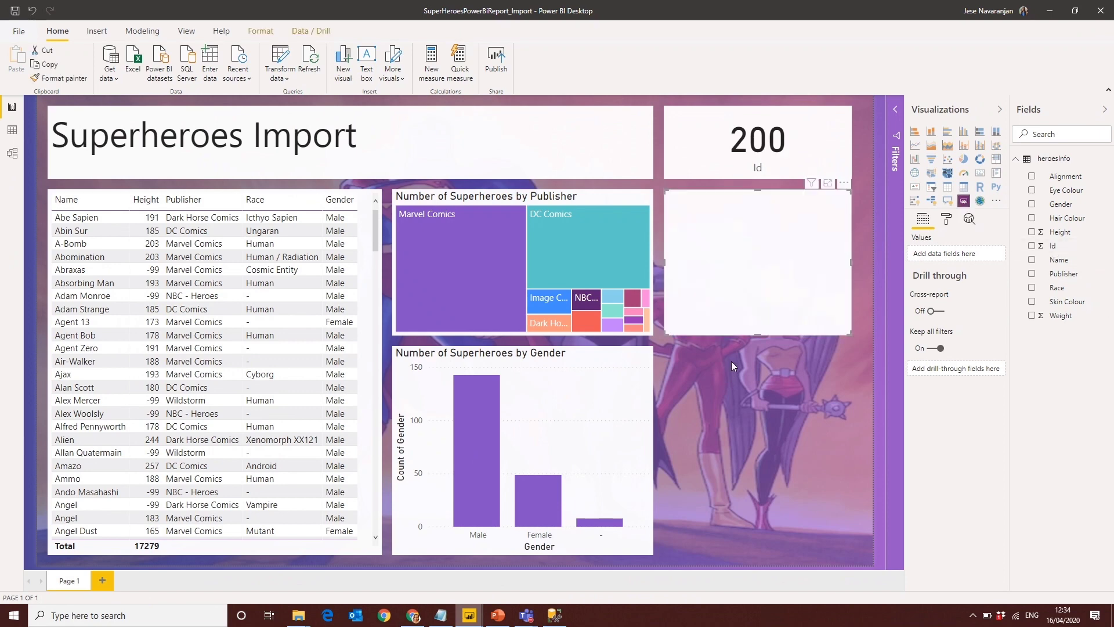
pyautogui.moveTo(848, 335); pyautogui.dragTo(847, 546)
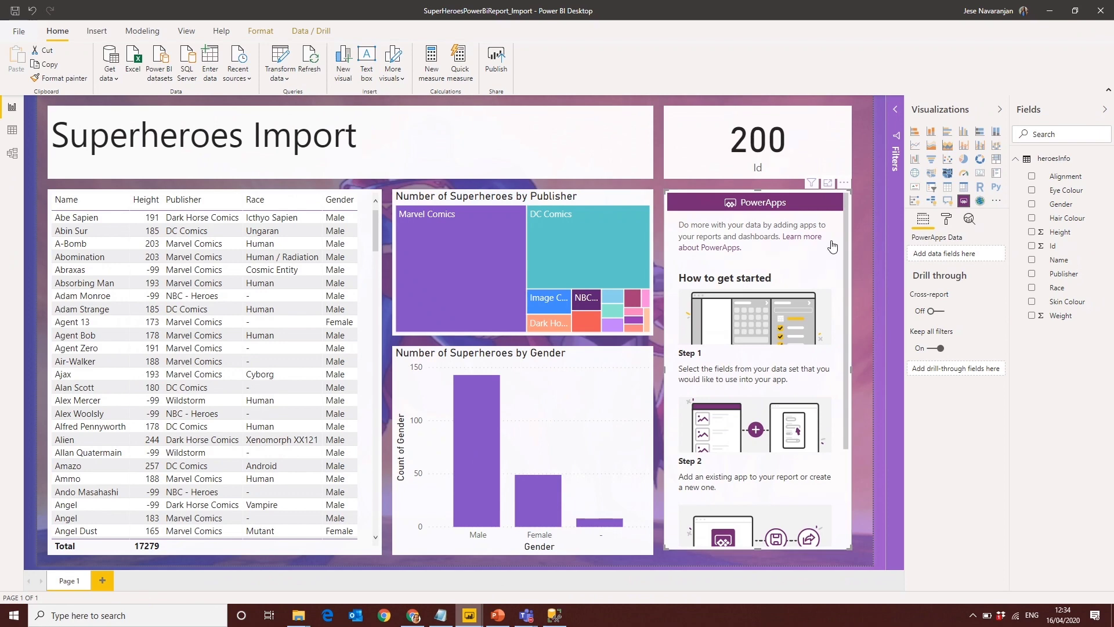
pyautogui.click(1048, 251)
pyautogui.moveTo(1059, 261); pyautogui.dragTo(985, 268)
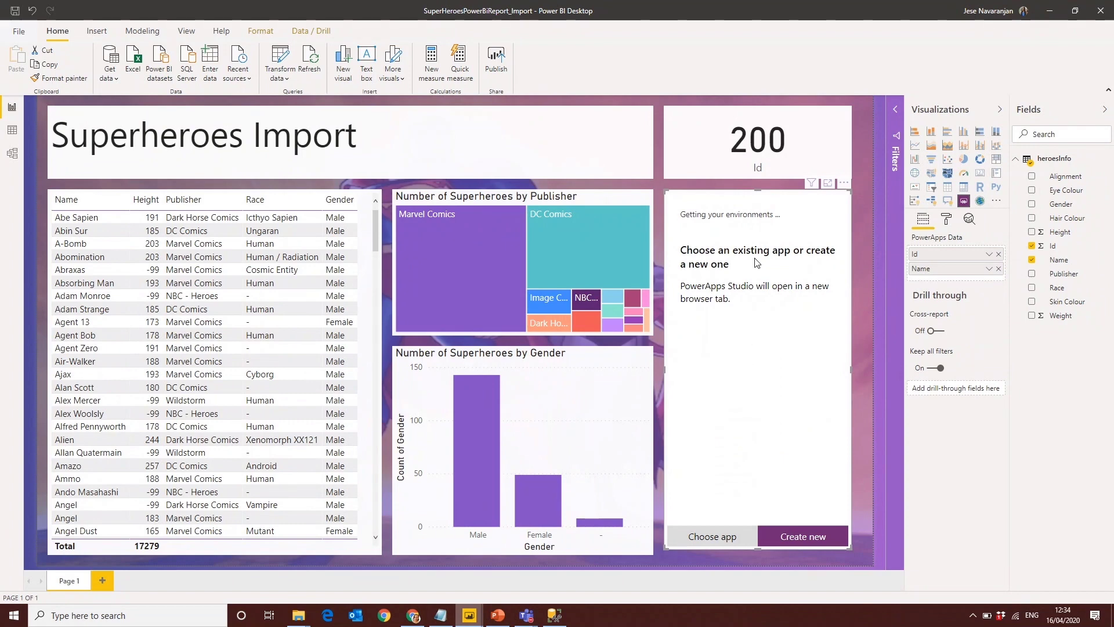
# - Add the existing AppDemo app from PowerApps Training Environment to the visual and open it in PowerApps Studio to finalize the data connection
pyautogui.click(744, 214)
pyautogui.click(752, 239)
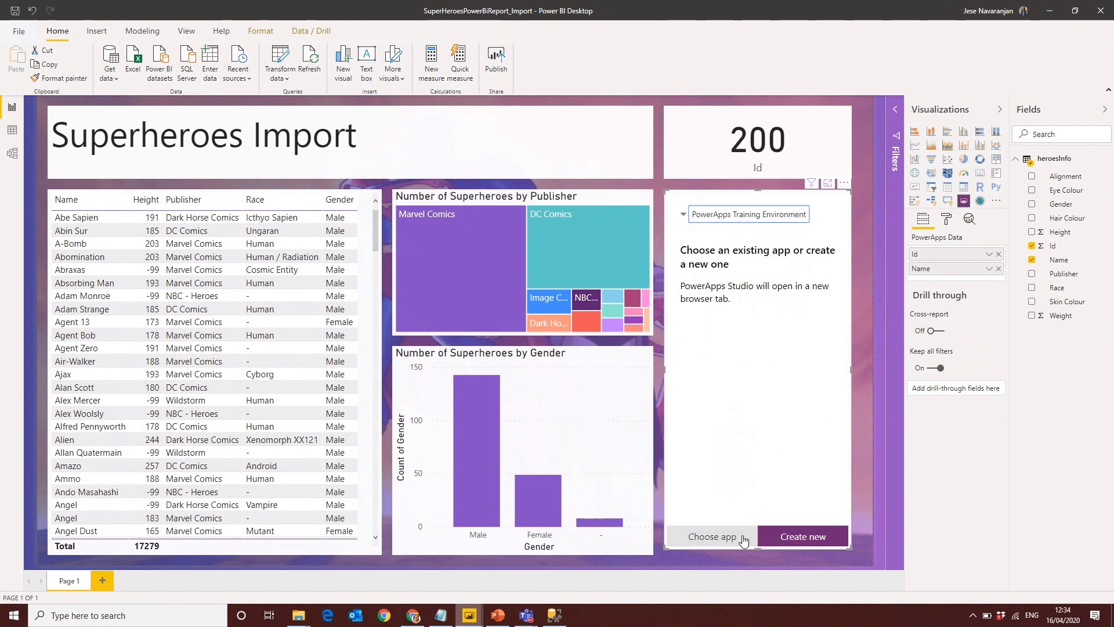
pyautogui.click(725, 536)
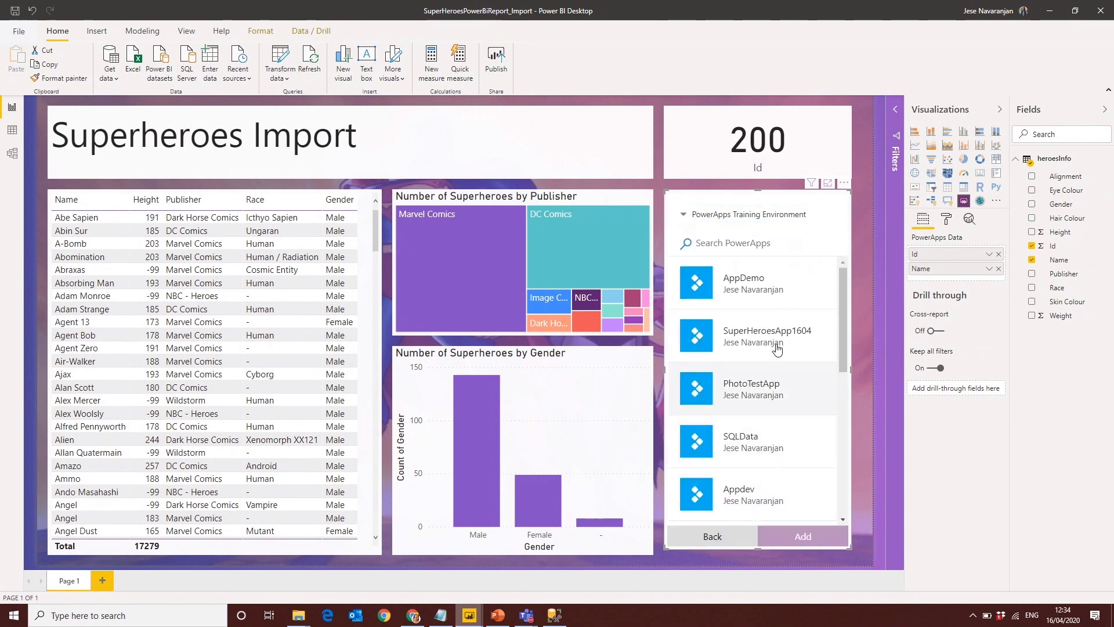
pyautogui.click(744, 302)
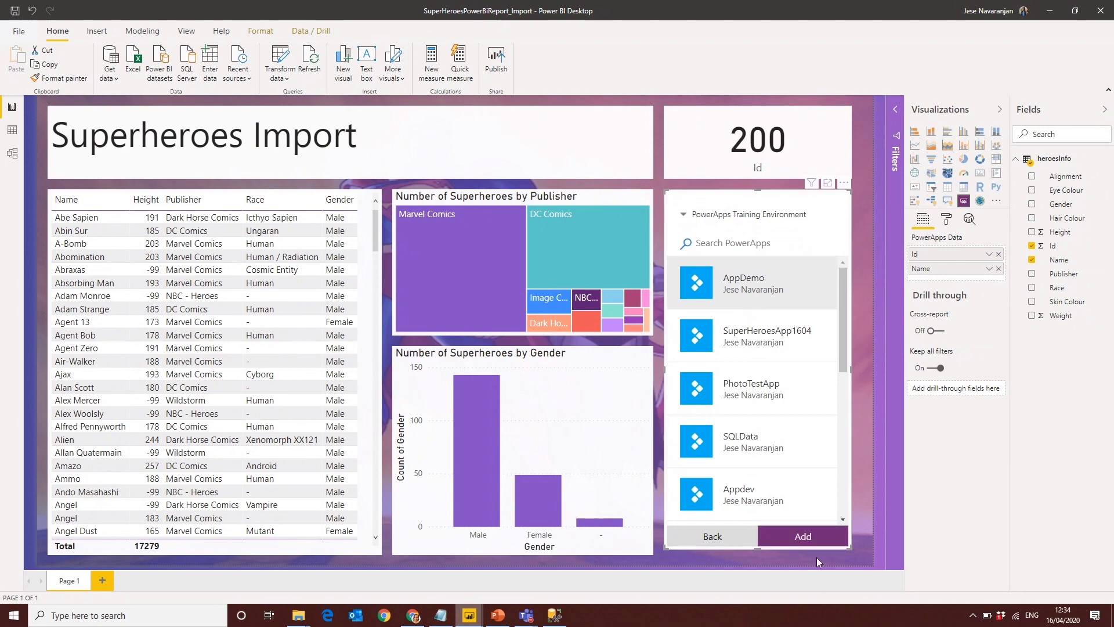
pyautogui.click(806, 535)
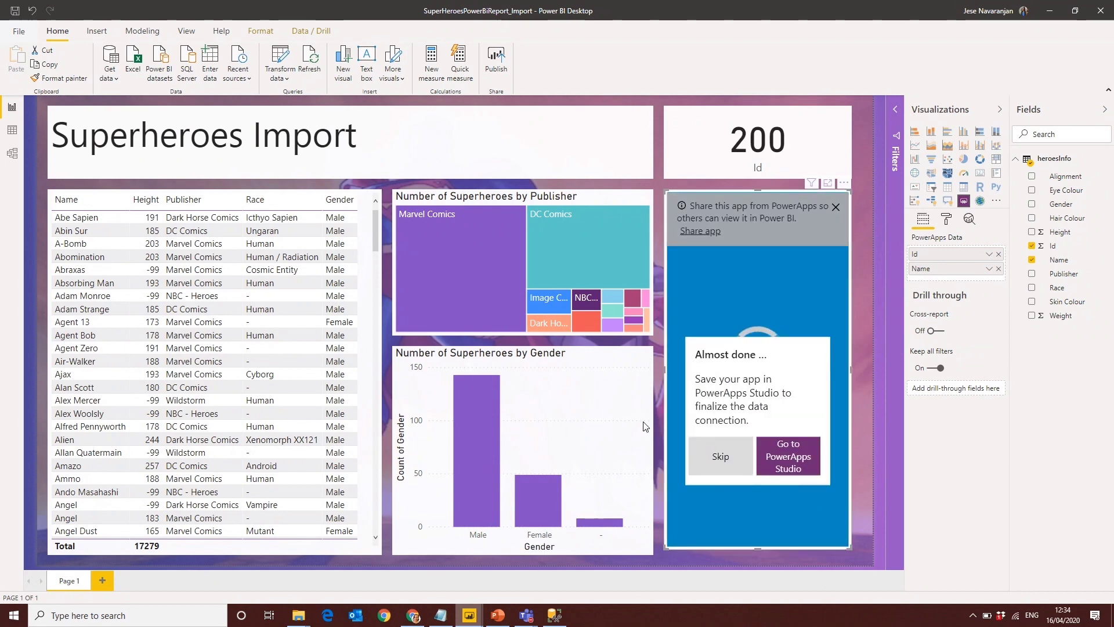
pyautogui.click(784, 467)
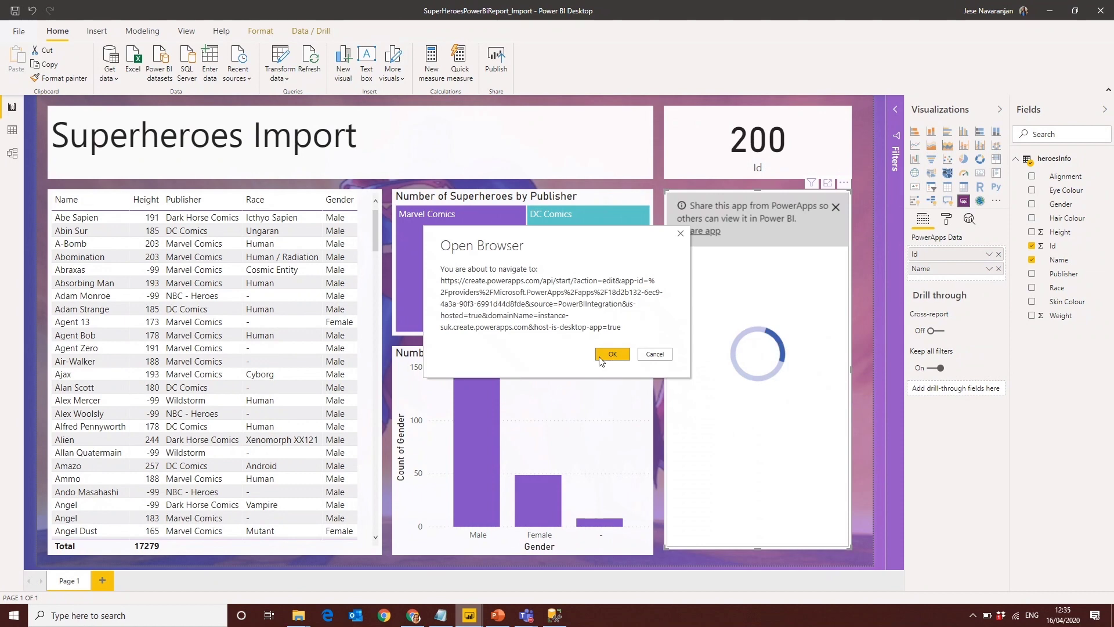
pyautogui.press('Return')
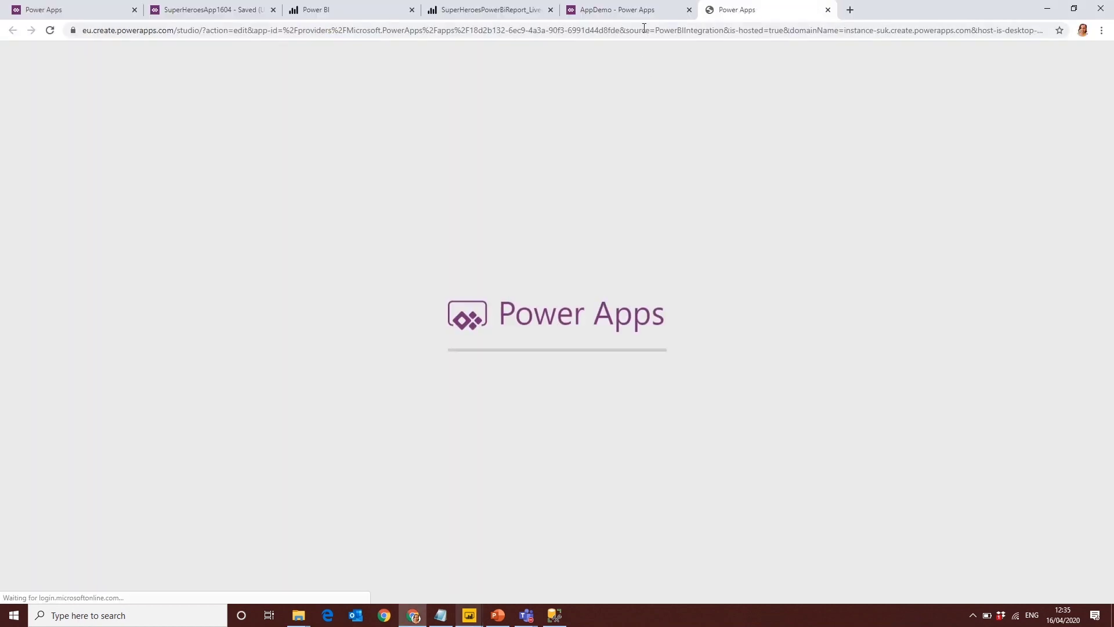
# - Close the earlier AppDemo editing session, open AppDemo from the available apps in the newly launched Power Apps Studio and skip the welcome
pyautogui.click(638, 10)
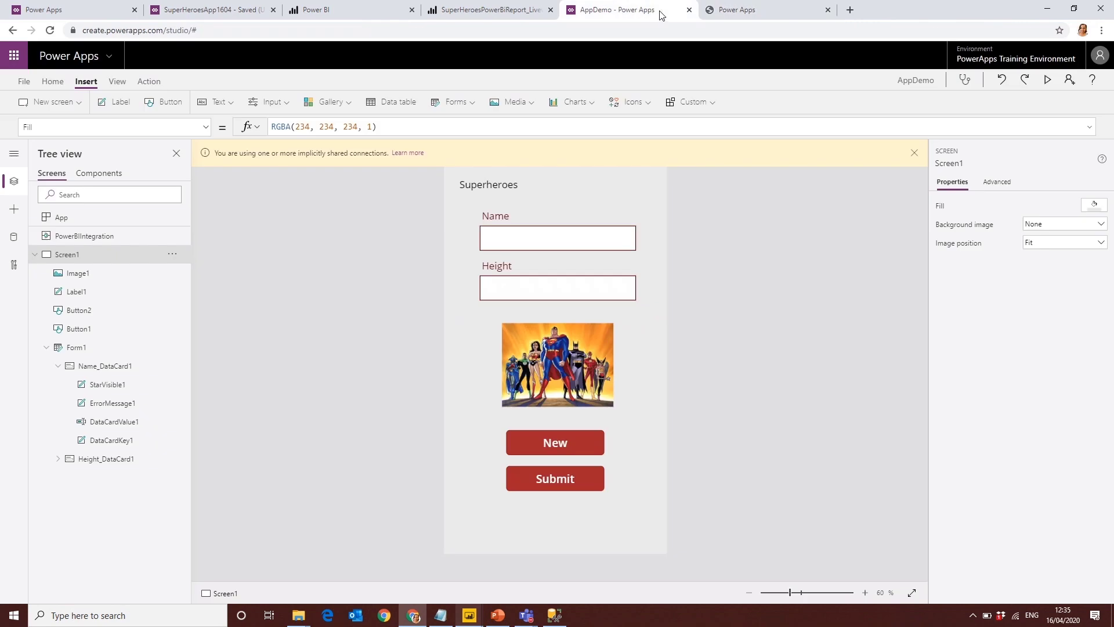
pyautogui.click(690, 10)
pyautogui.click(619, 95)
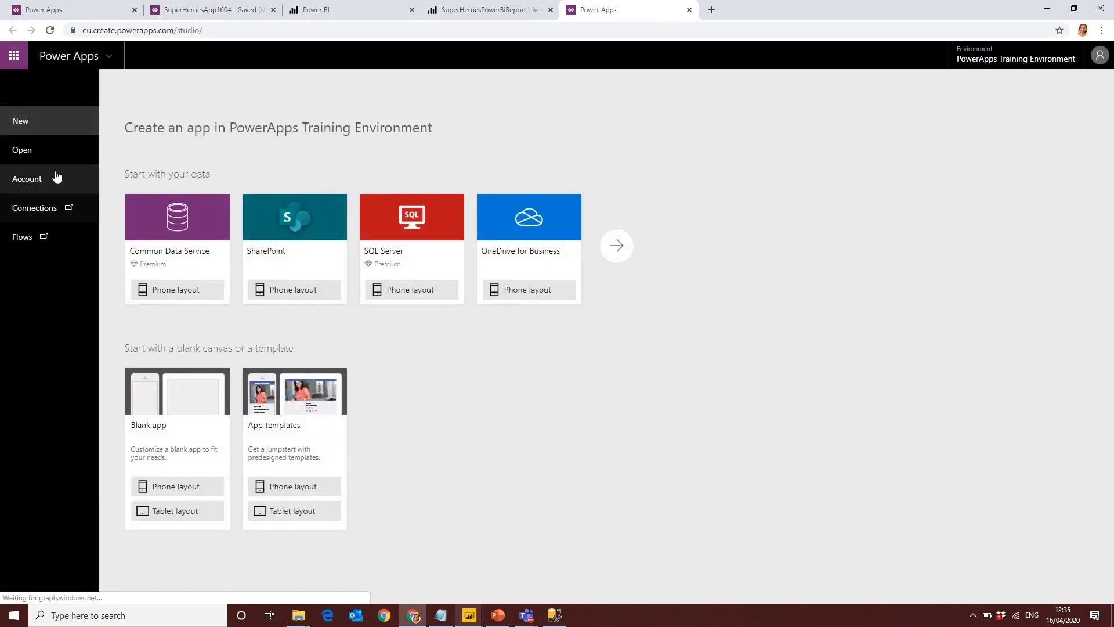
pyautogui.click(49, 153)
pyautogui.click(199, 175)
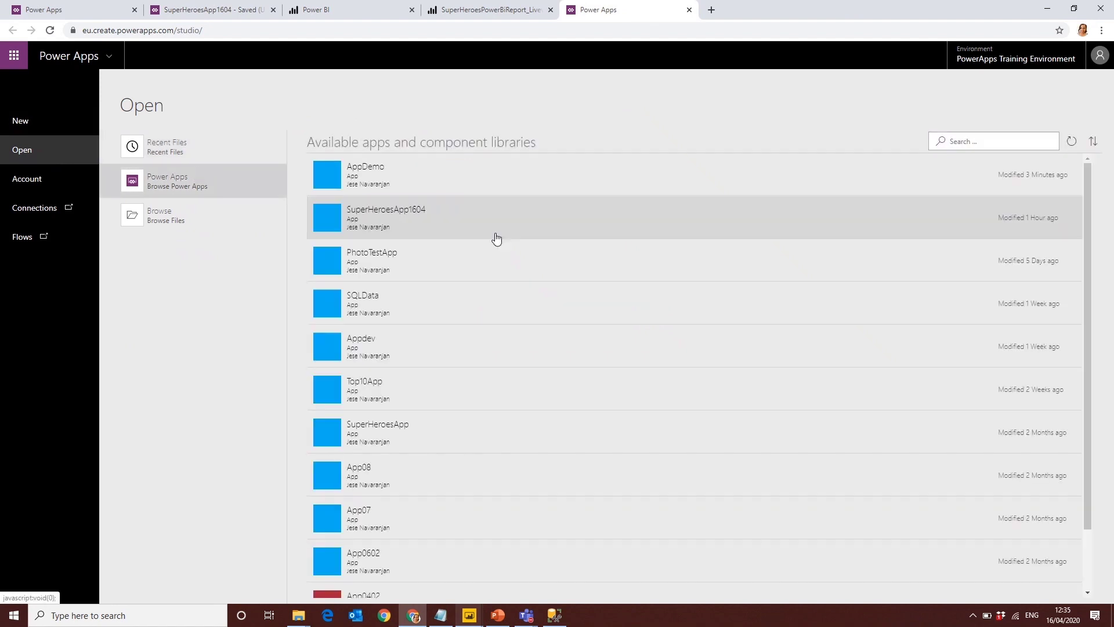
pyautogui.click(464, 178)
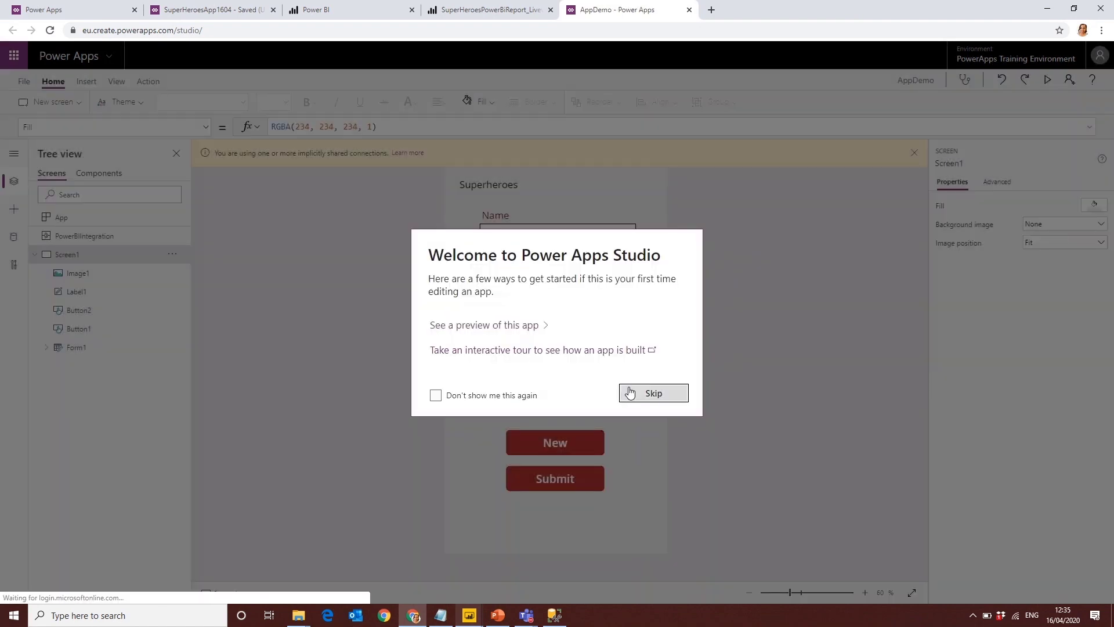
pyautogui.click(630, 394)
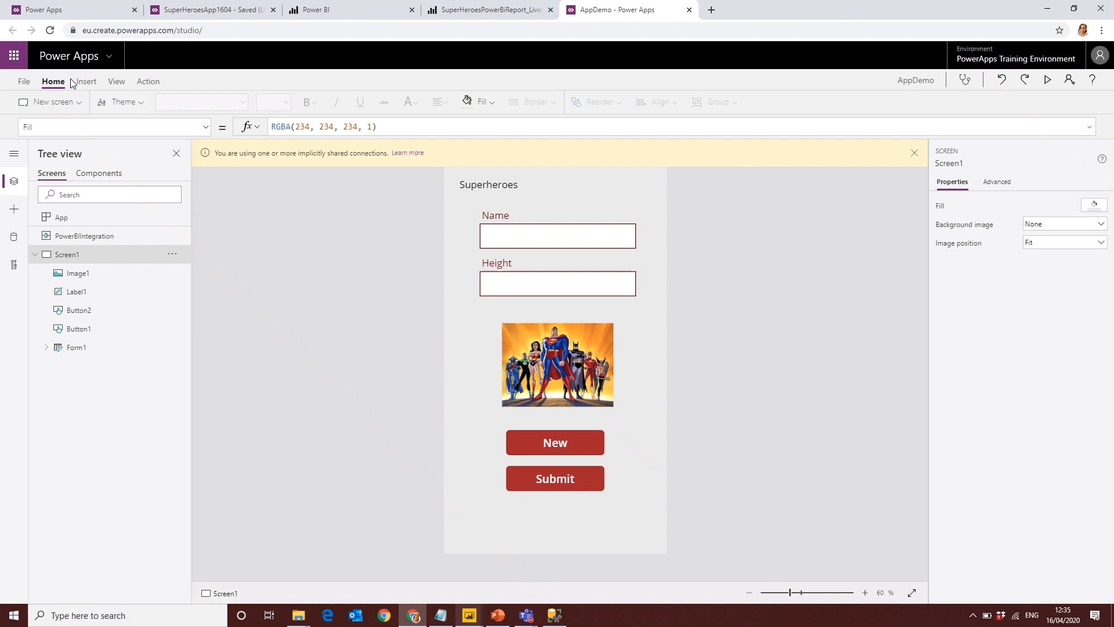
# - Search the data sources for "power" and add a new Power BI connection to the app
pyautogui.click(116, 81)
pyautogui.click(49, 103)
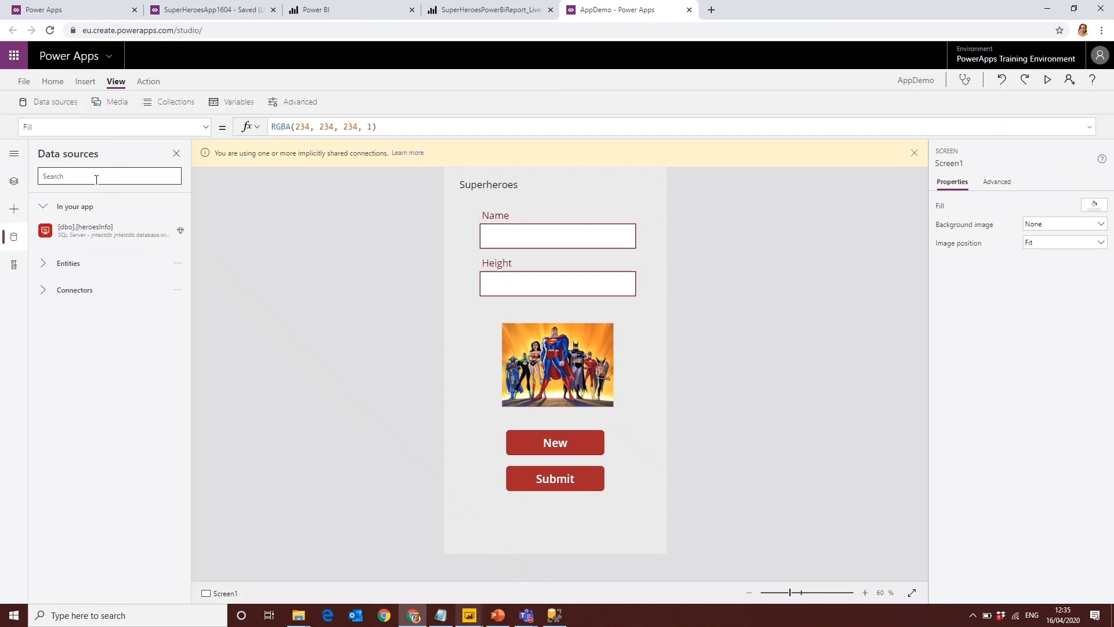
pyautogui.click(96, 177)
pyautogui.write('po')
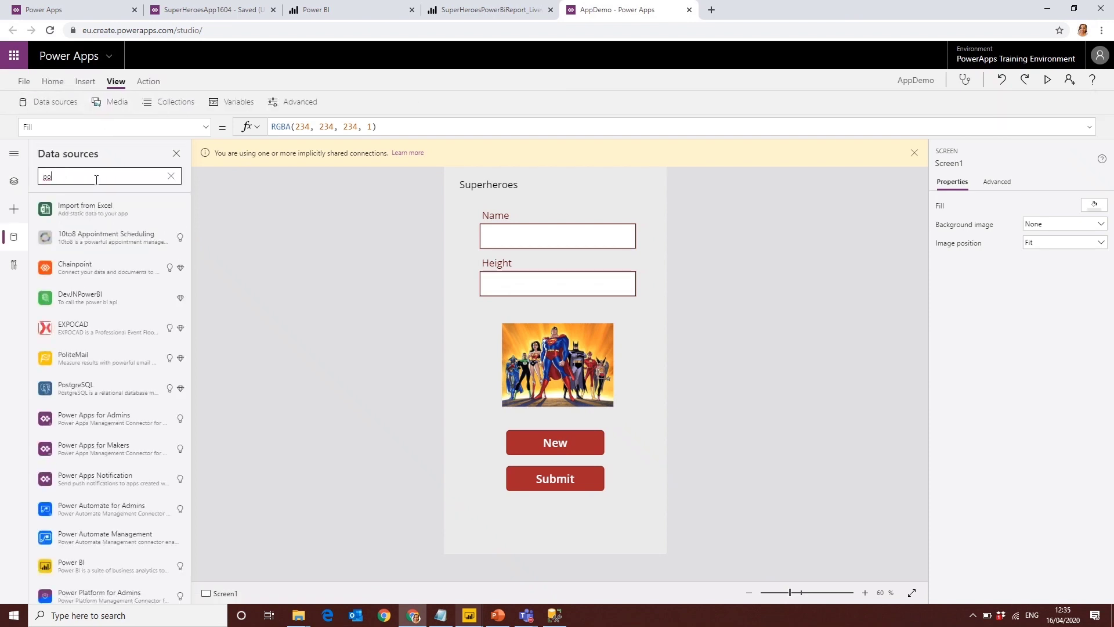
pyautogui.write('wer')
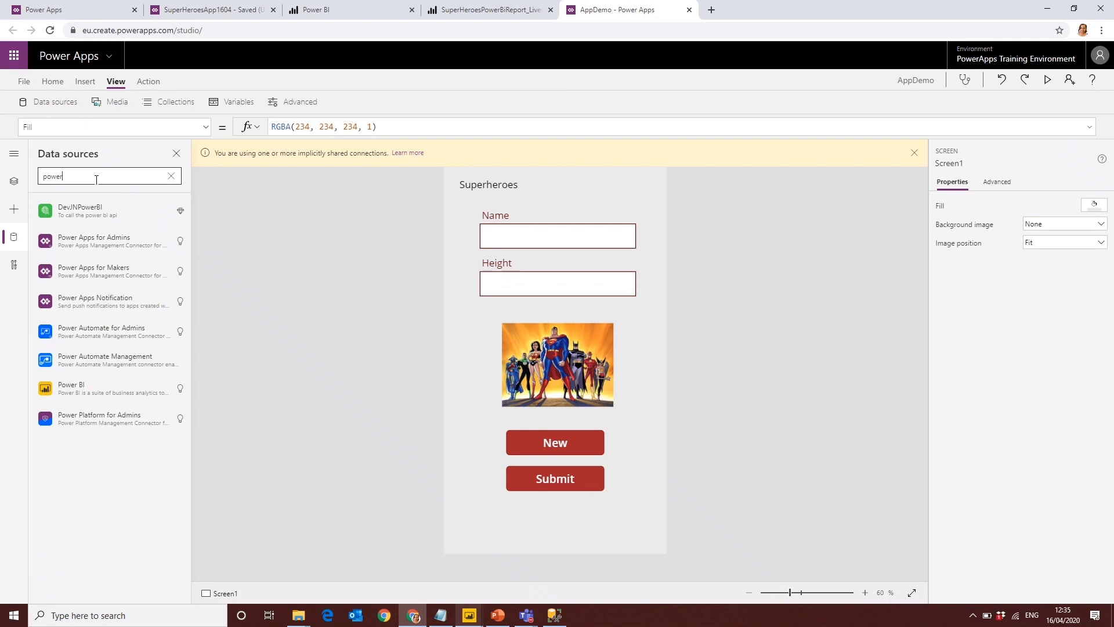
pyautogui.click(119, 392)
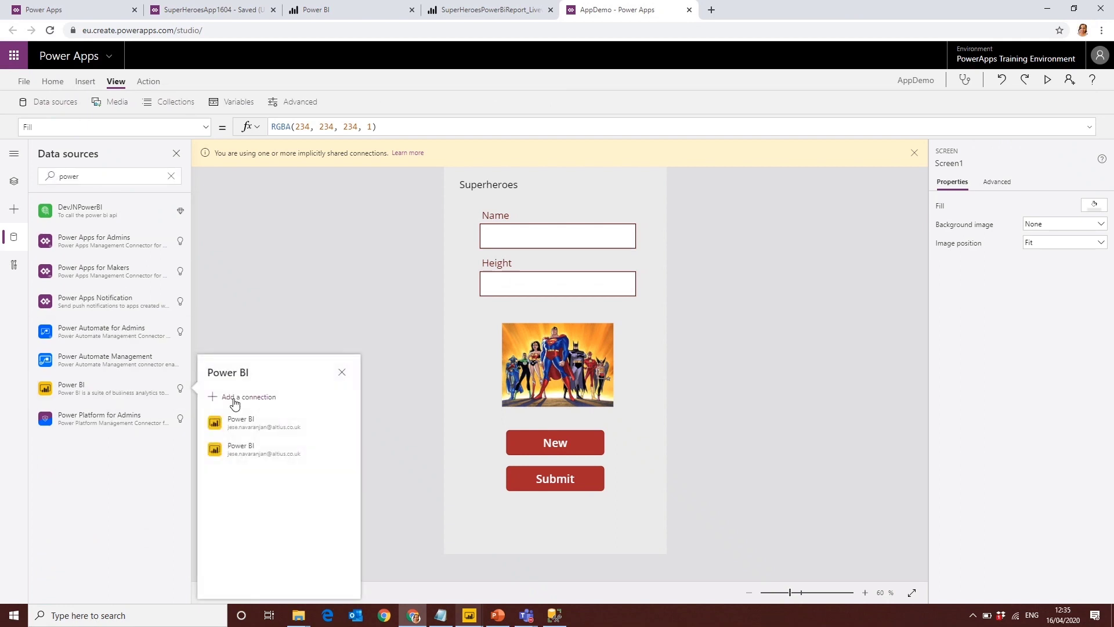
pyautogui.click(270, 397)
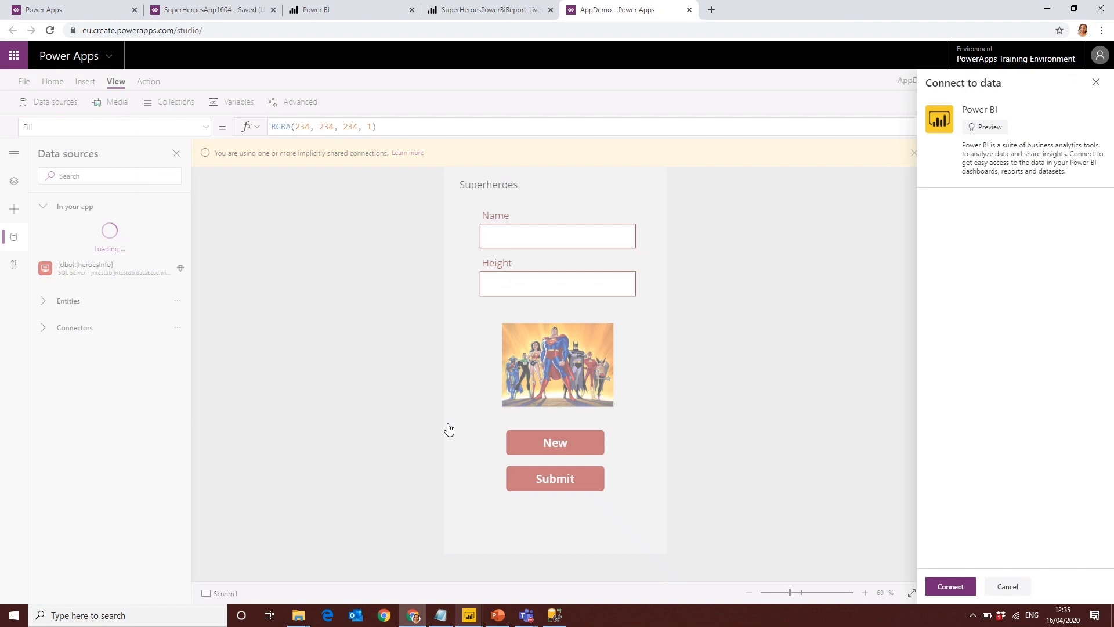
pyautogui.click(955, 593)
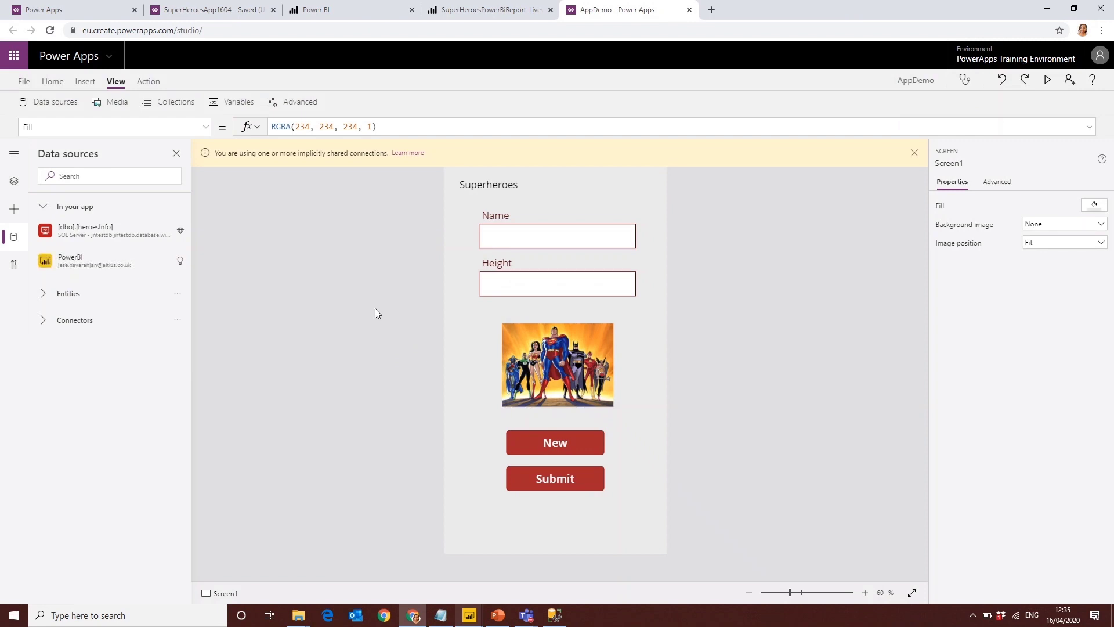
# - In the Submit button's OnSelect formula, keep SubmitForm(Form1); and replace the PowerBIIntegration.Refresh() call with the start of a PowerBI.RefreshDataset( call
pyautogui.click(560, 485)
pyautogui.click(540, 124)
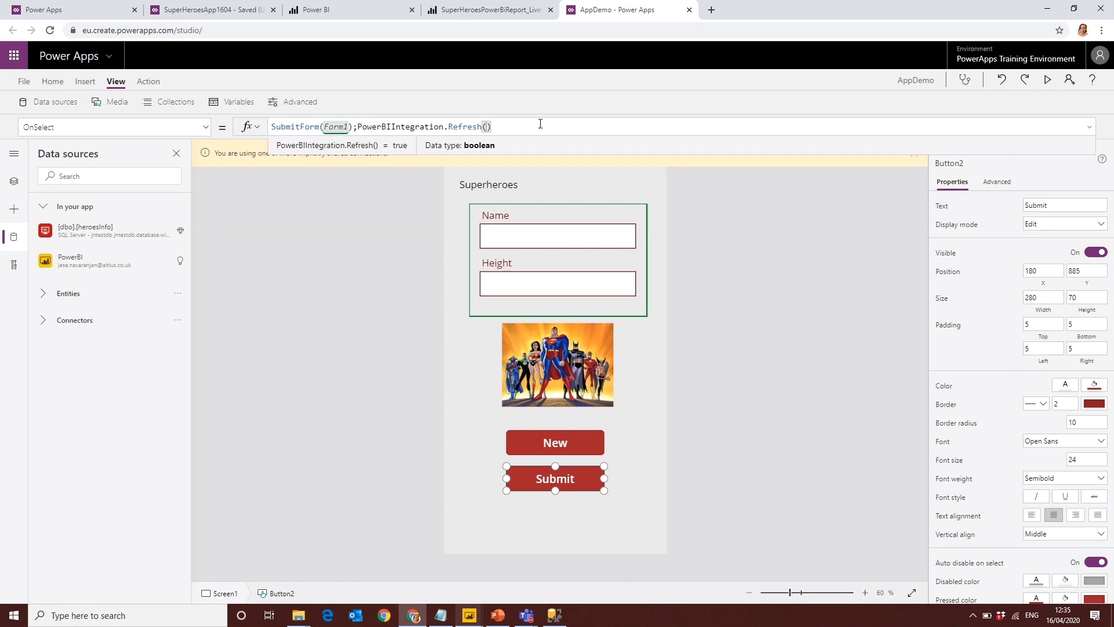
pyautogui.press('BackSpace')
pyautogui.press('BackSpace')
pyautogui.press('BackSpace')
pyautogui.press('BackSpace')
pyautogui.press('BackSpace')
pyautogui.press('BackSpace')
pyautogui.press('BackSpace')
pyautogui.press('BackSpace')
pyautogui.press('BackSpace')
pyautogui.press('BackSpace')
pyautogui.press('BackSpace')
pyautogui.press('BackSpace')
pyautogui.press('BackSpace')
pyautogui.press('BackSpace')
pyautogui.press('BackSpace')
pyautogui.press('BackSpace')
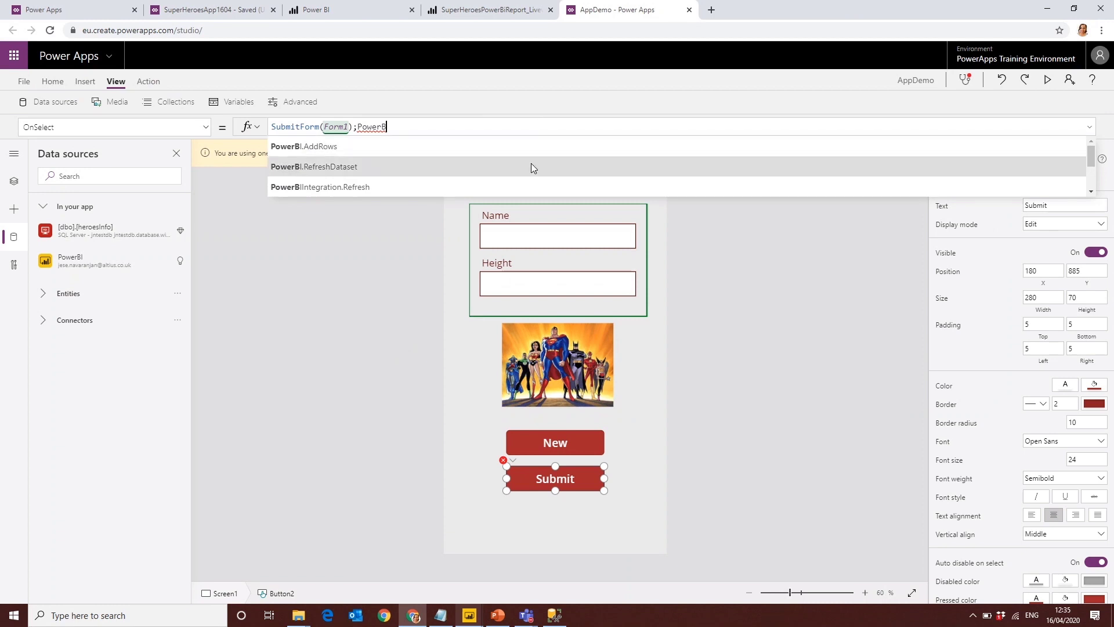
pyautogui.click(531, 166)
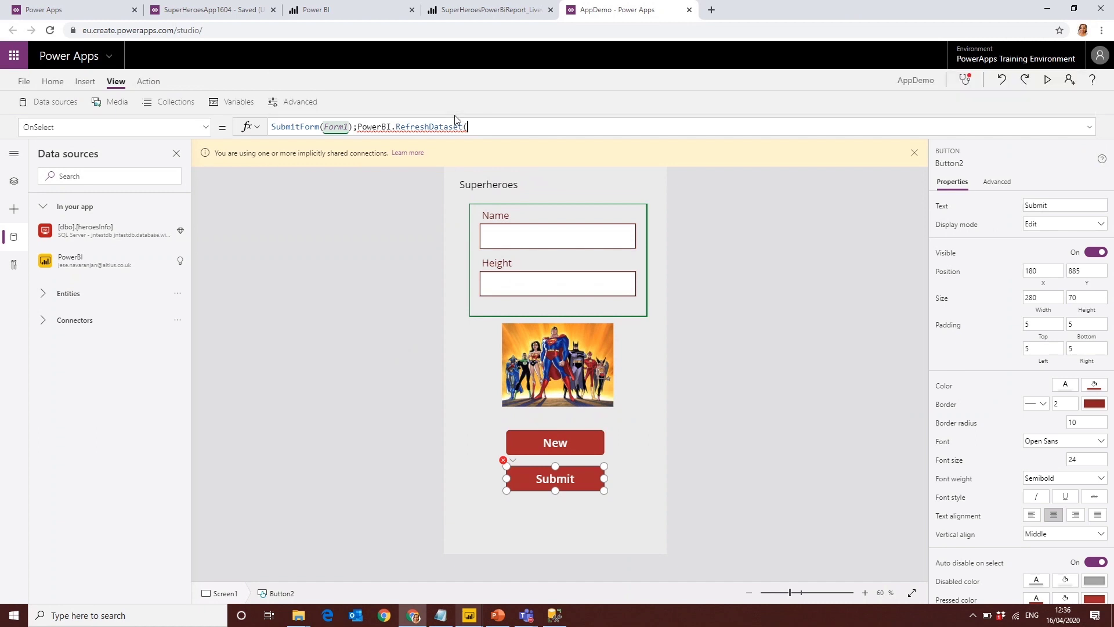
pyautogui.press('BackSpace')
pyautogui.press('BackSpace')
pyautogui.press('BackSpace')
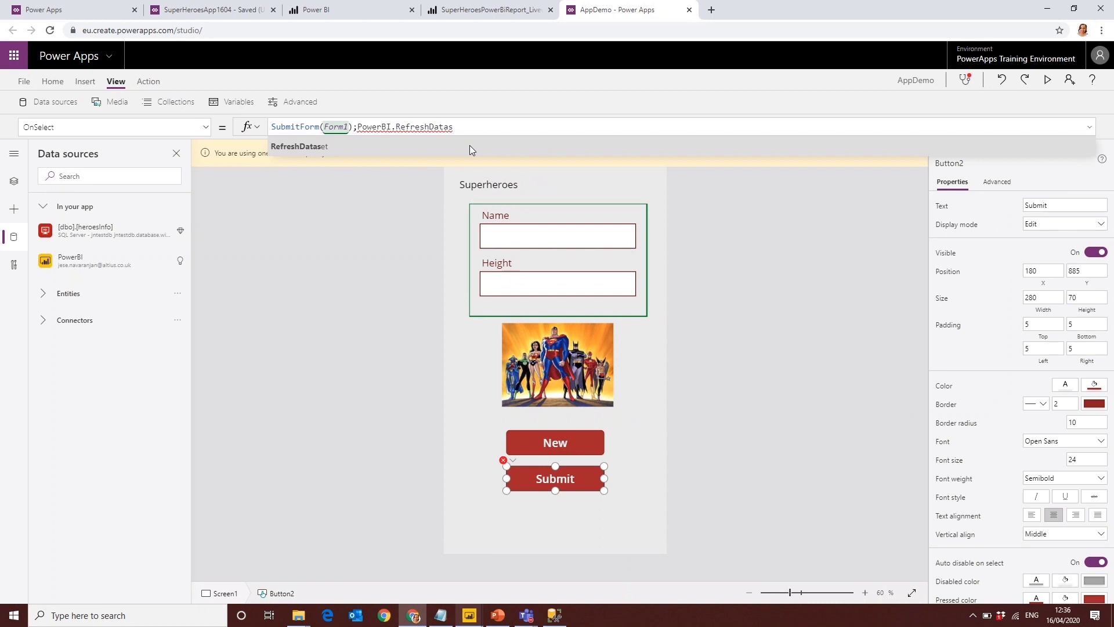
pyautogui.write('h')
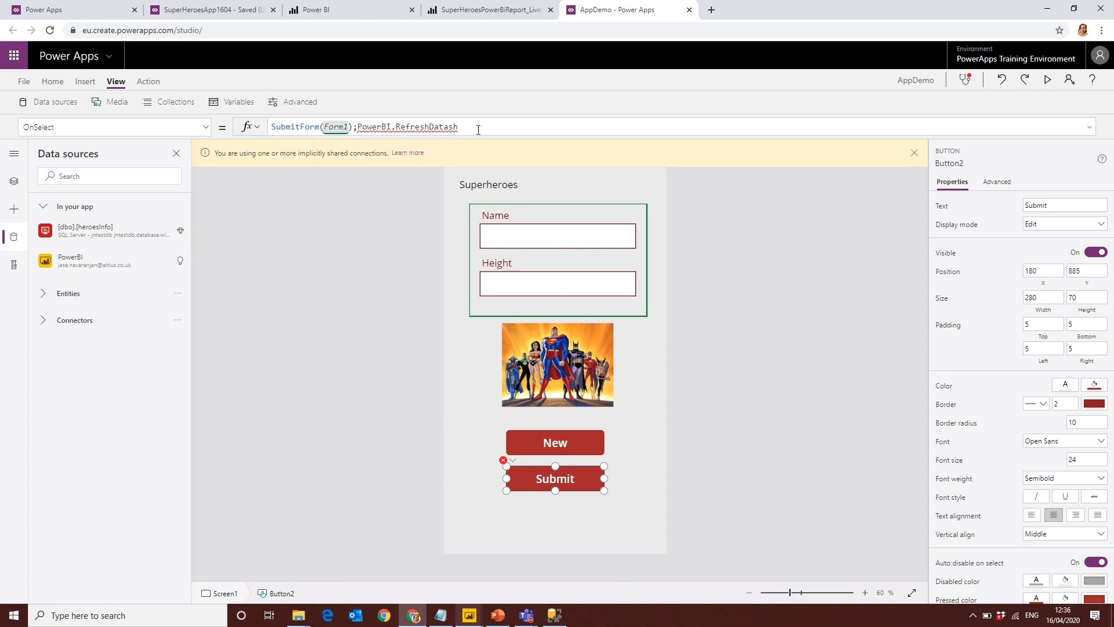
pyautogui.press('BackSpace')
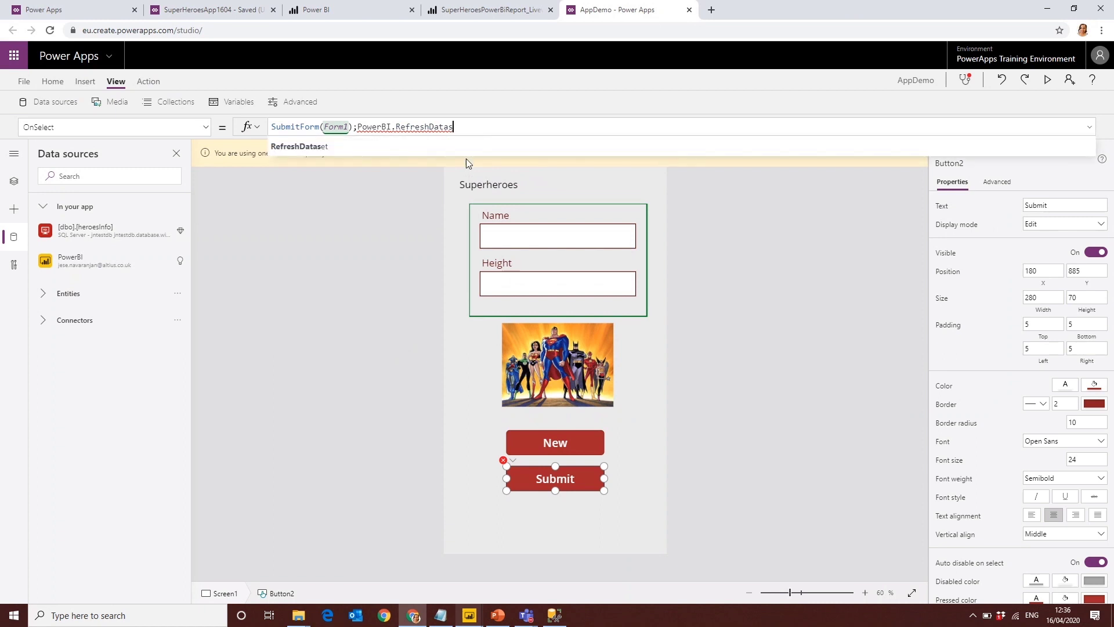
pyautogui.click(468, 151)
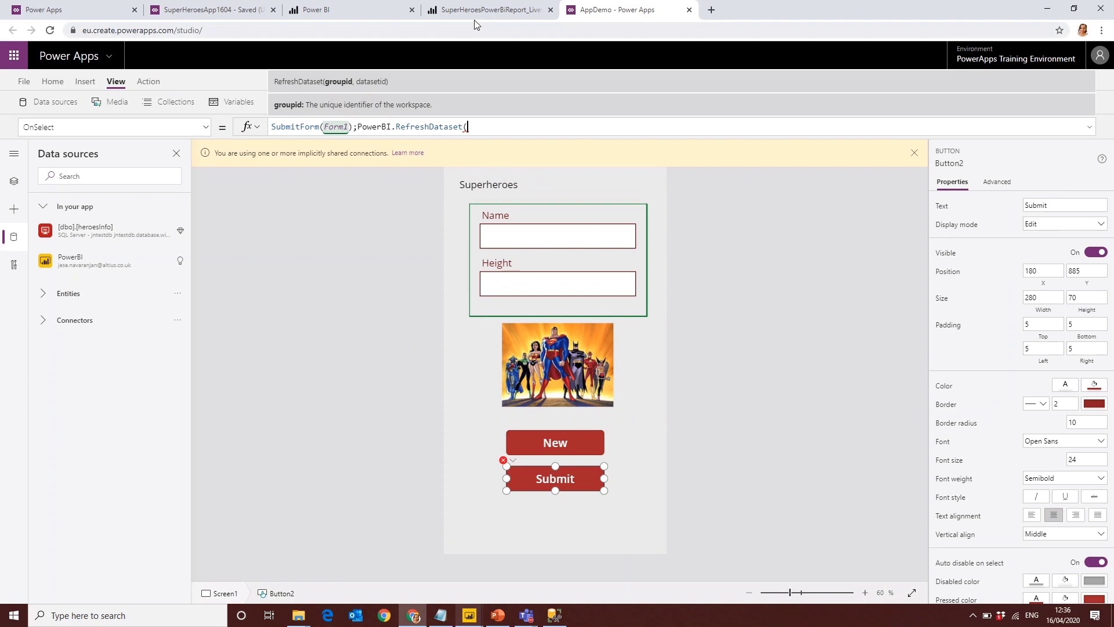
# - In the Power BI service, open the SuperHeroesPowerBiReport_Import dataset from the Power Platform Test JN workspace
pyautogui.click(384, 16)
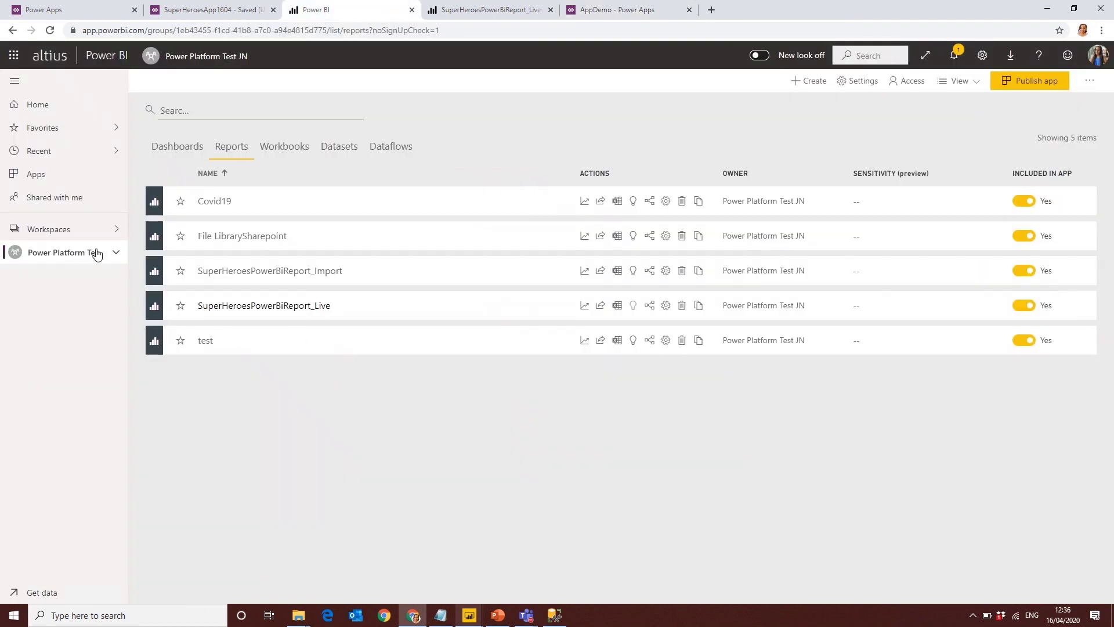
pyautogui.click(107, 230)
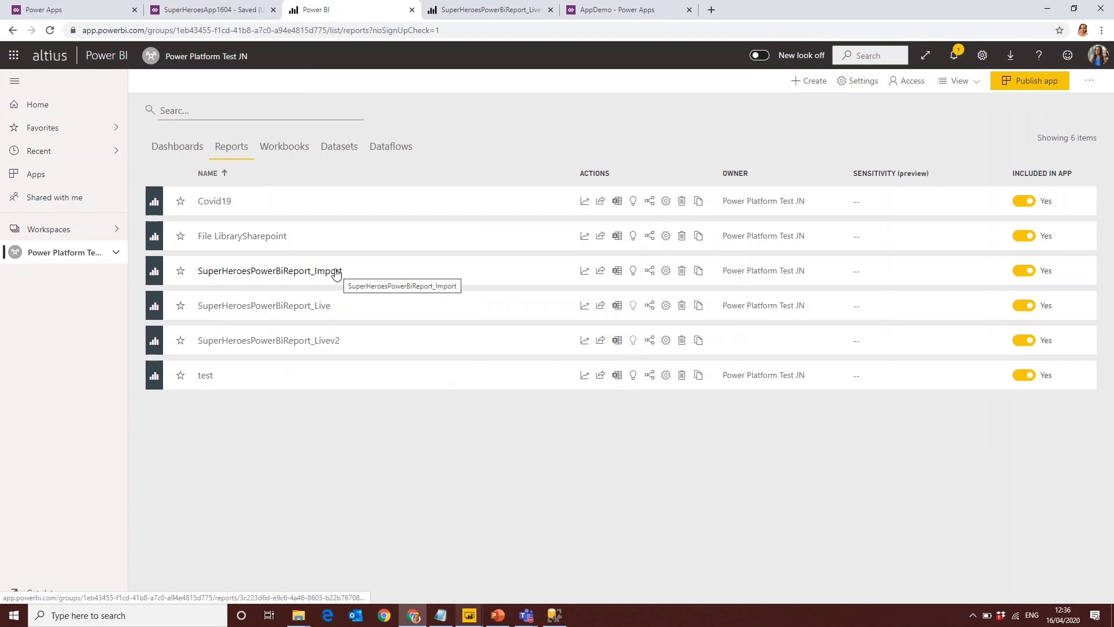
pyautogui.click(116, 255)
pyautogui.scroll(-3, 76, 416)
pyautogui.click(82, 476)
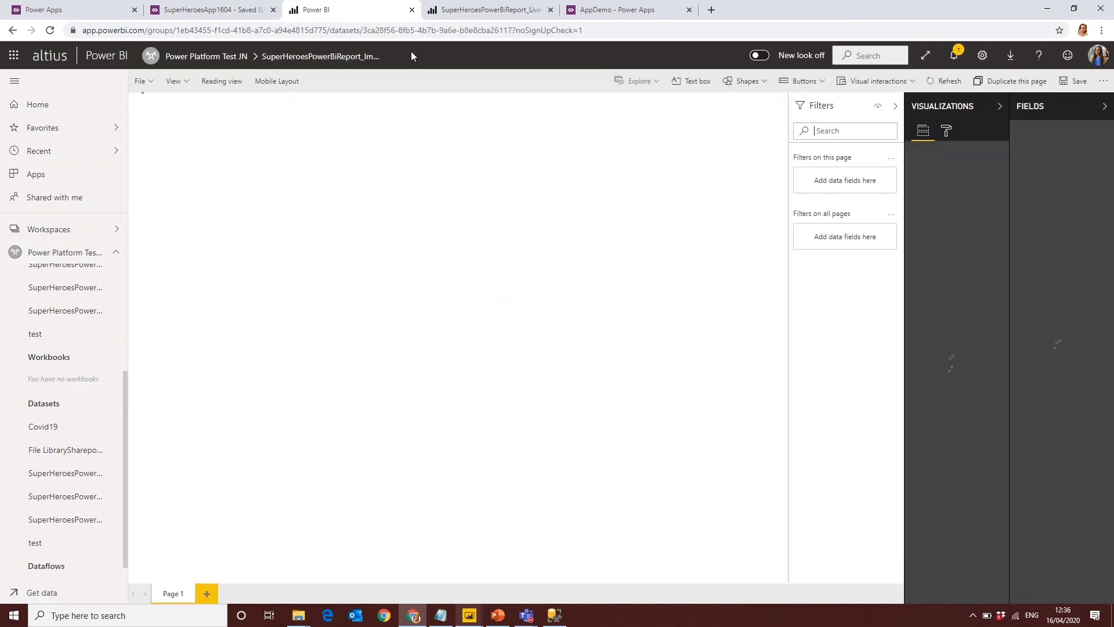
# - Copy the workspace's group ID from the dataset page's URL and enter it in quotes as RefreshDataset's groupid argument, followed by a comma
pyautogui.doubleClick(218, 33)
pyautogui.click(487, 33)
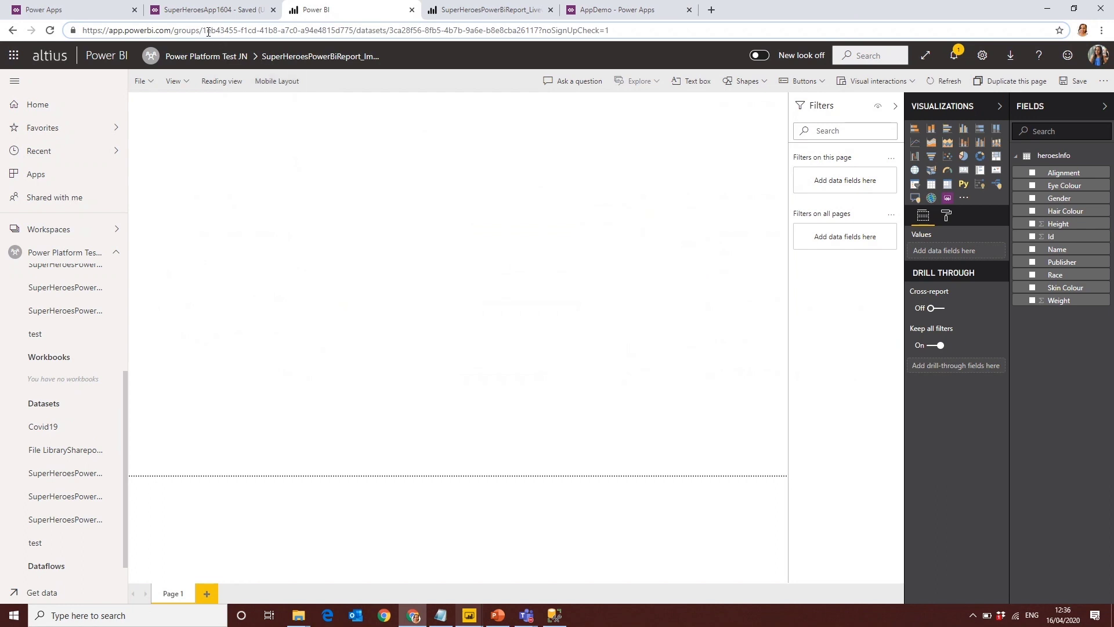
pyautogui.moveTo(203, 32); pyautogui.dragTo(365, 33)
pyautogui.hotkey('ctrl', 'c')
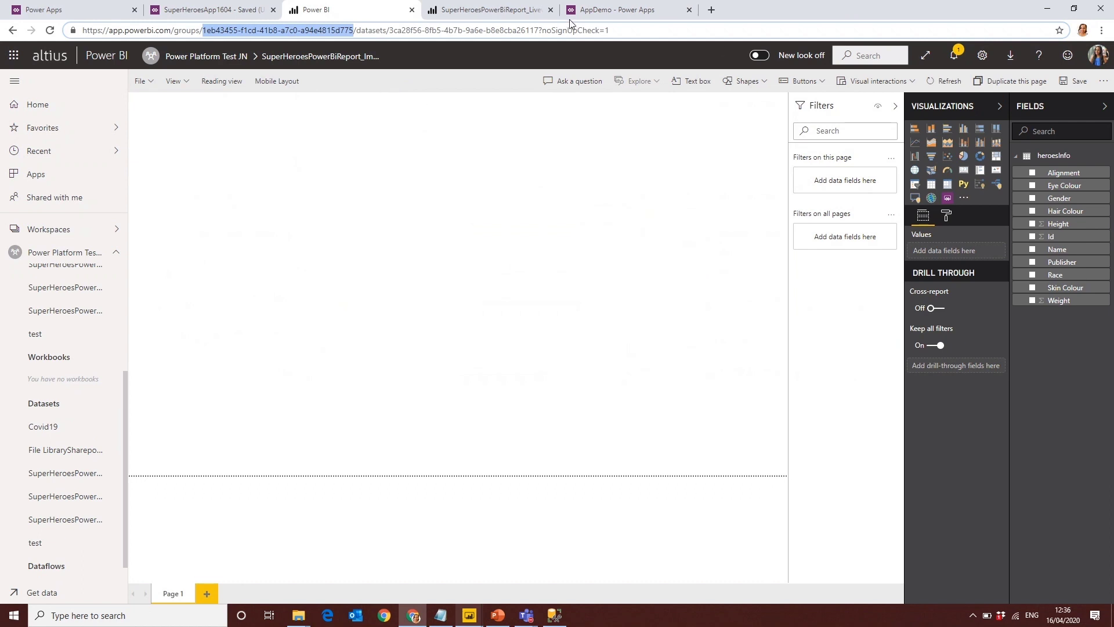
pyautogui.click(604, 12)
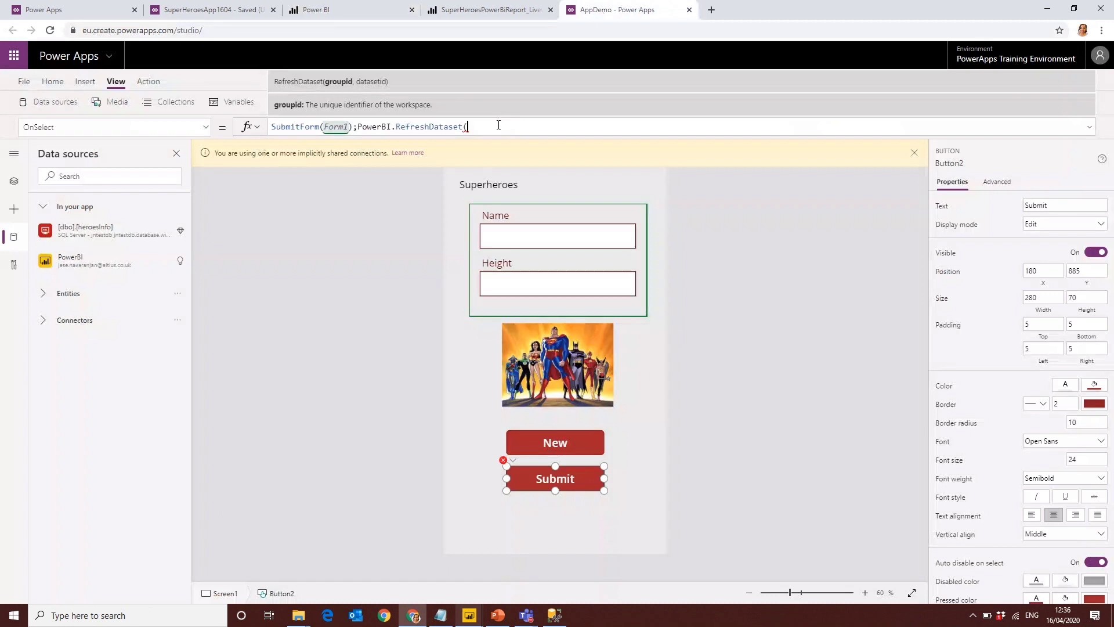
pyautogui.hotkey('ctrl', 'v')
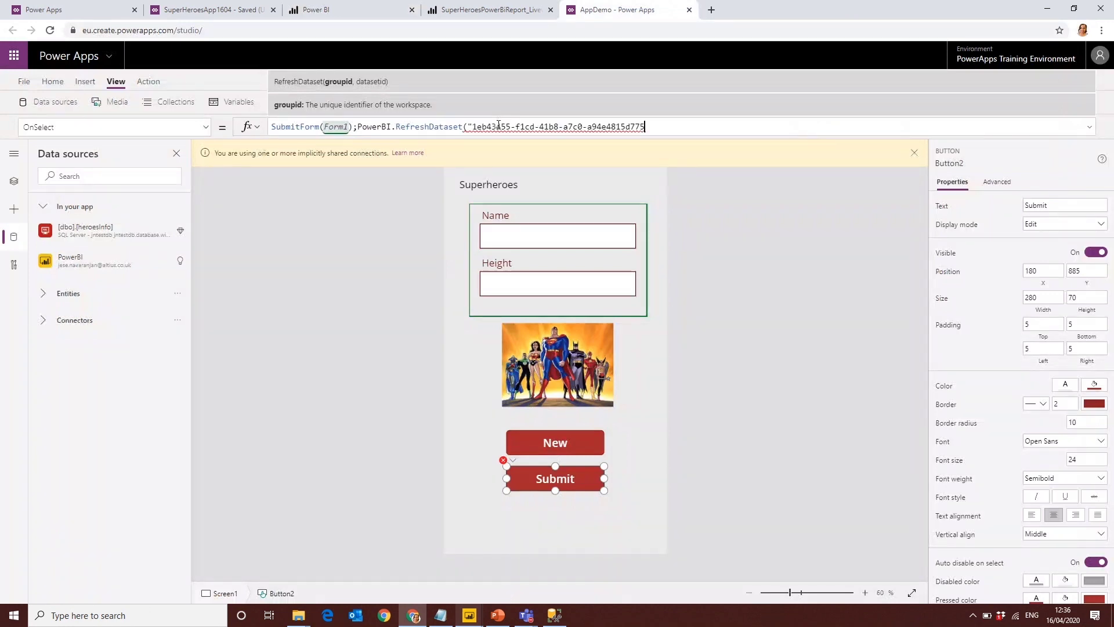
pyautogui.write('",')
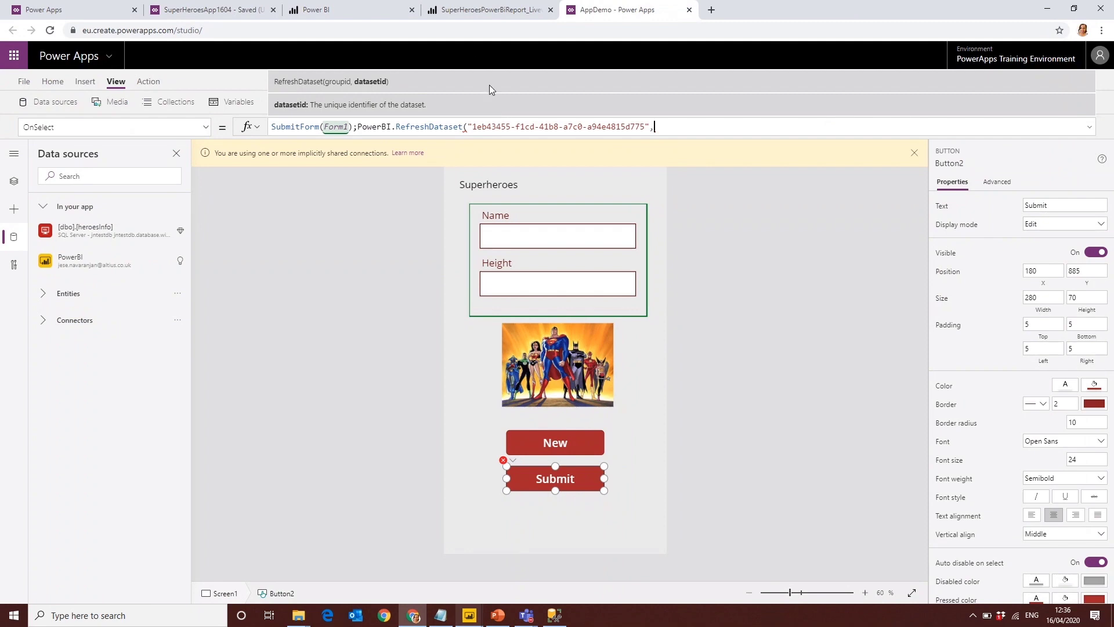
# - Copy the dataset ID, including its ?noSignUpCheck=1 suffix, from the dataset page's URL, enter it in quotes as the datasetid argument and close the formula
pyautogui.click(467, 11)
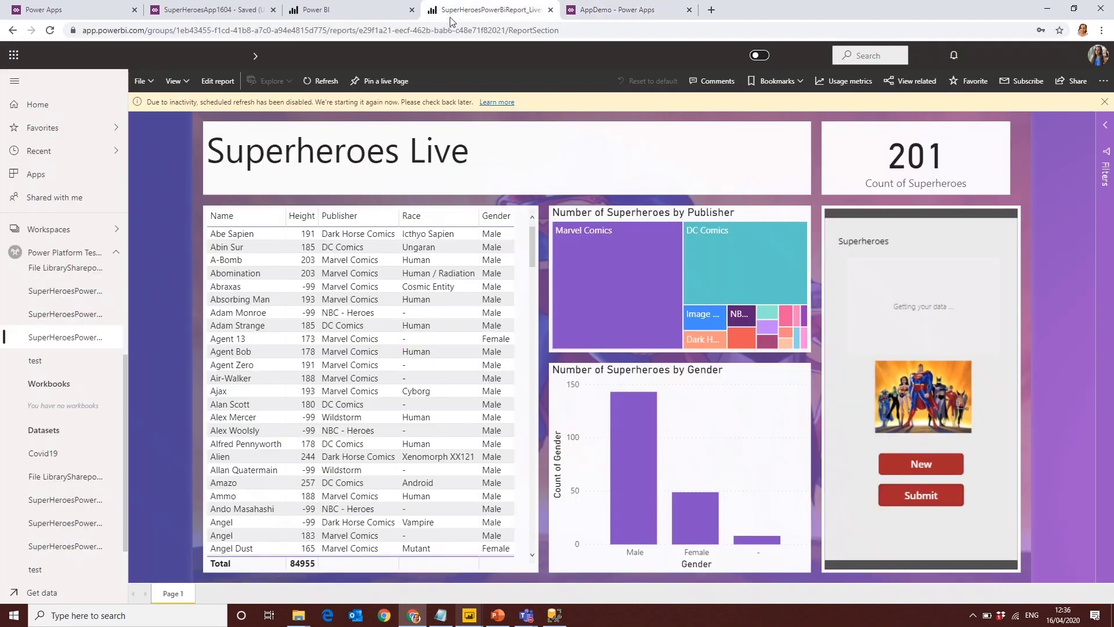
pyautogui.click(239, 12)
pyautogui.click(325, 11)
pyautogui.moveTo(389, 30); pyautogui.dragTo(641, 33)
pyautogui.hotkey('ctrl', 'c')
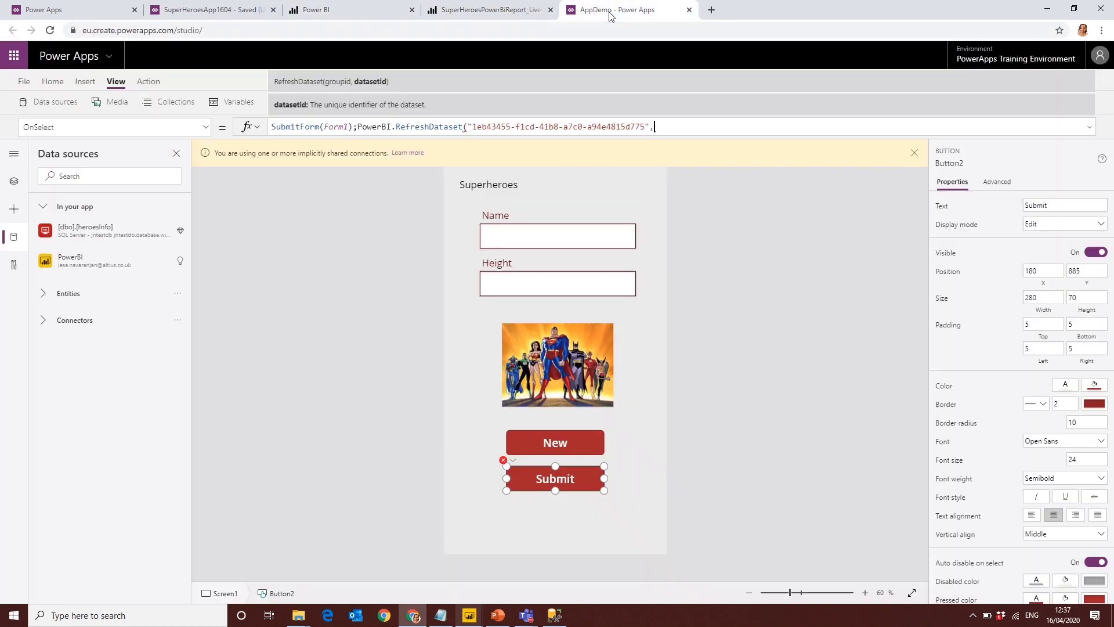
pyautogui.click(609, 11)
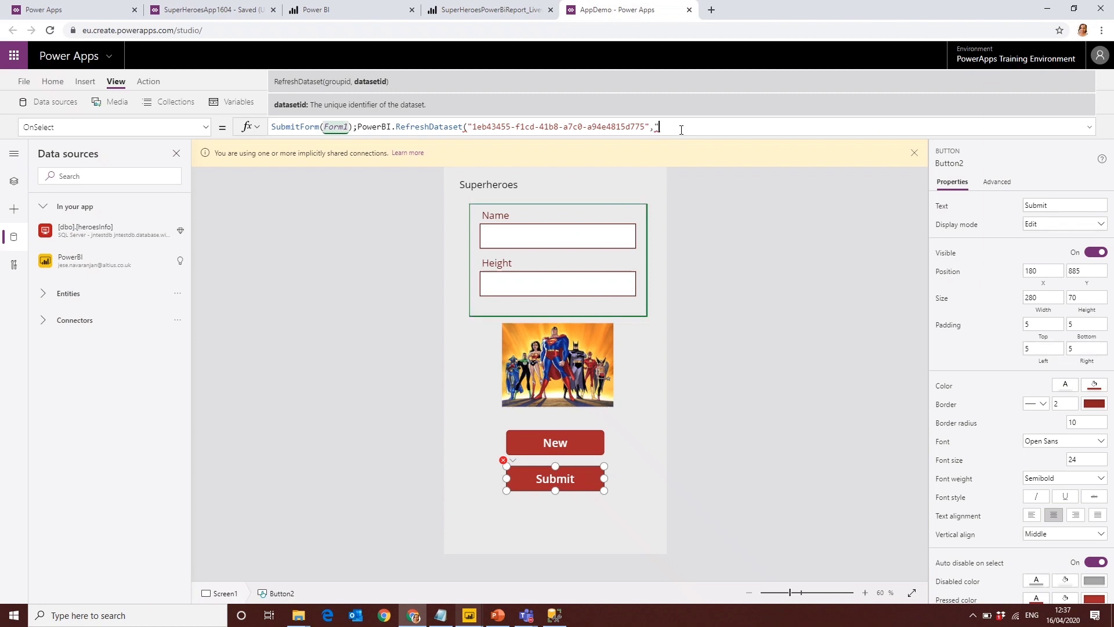
pyautogui.hotkey('ctrl', 'v')
pyautogui.write('"')
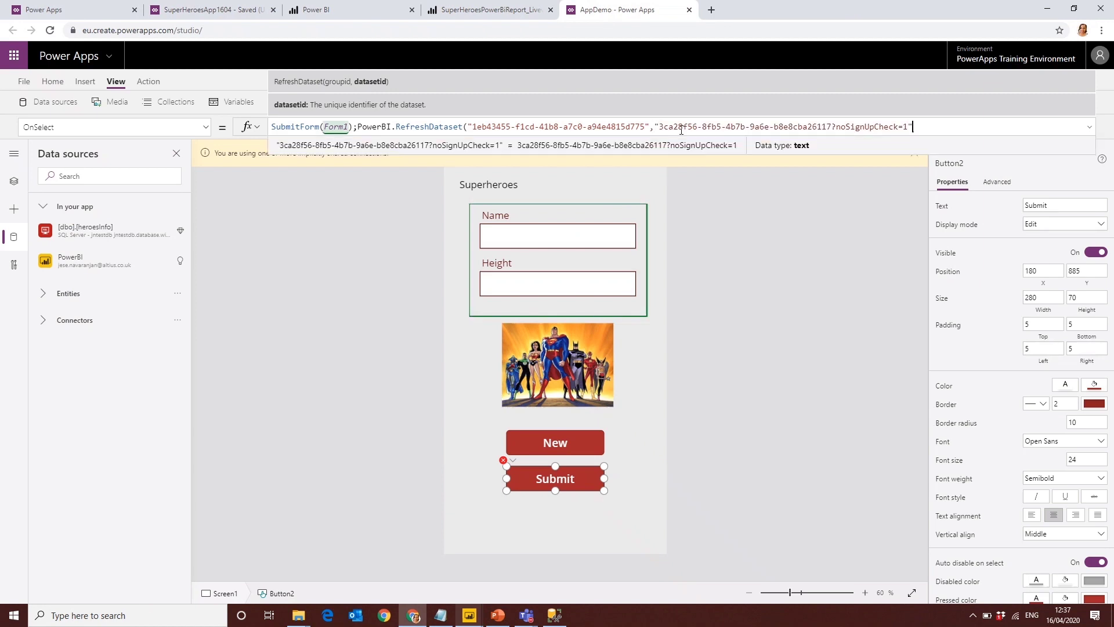
pyautogui.write(')')
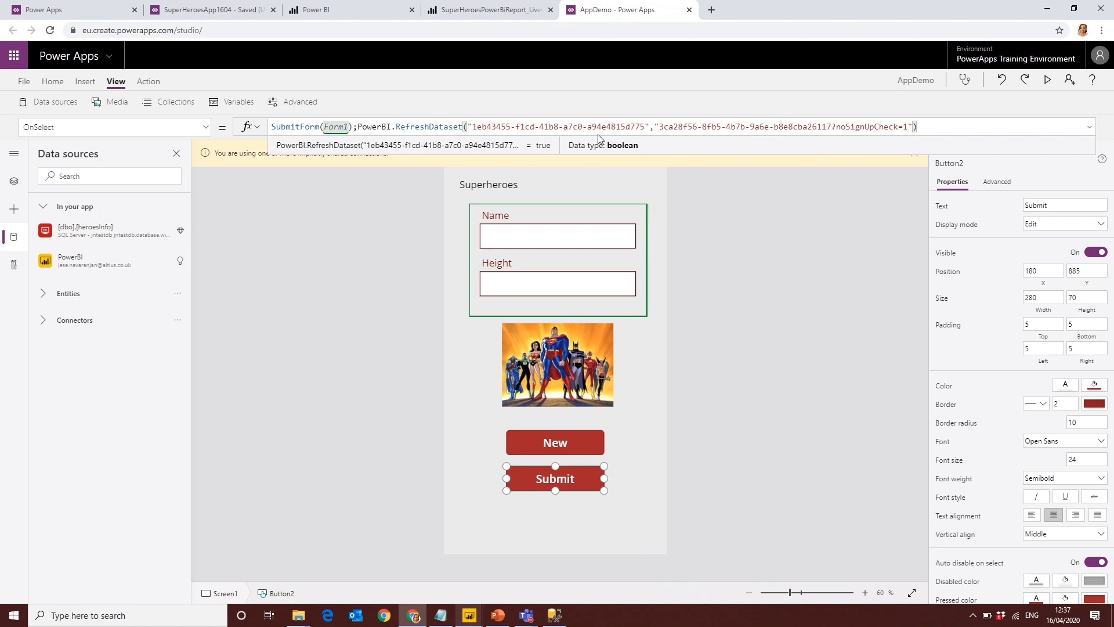
pyautogui.click(780, 365)
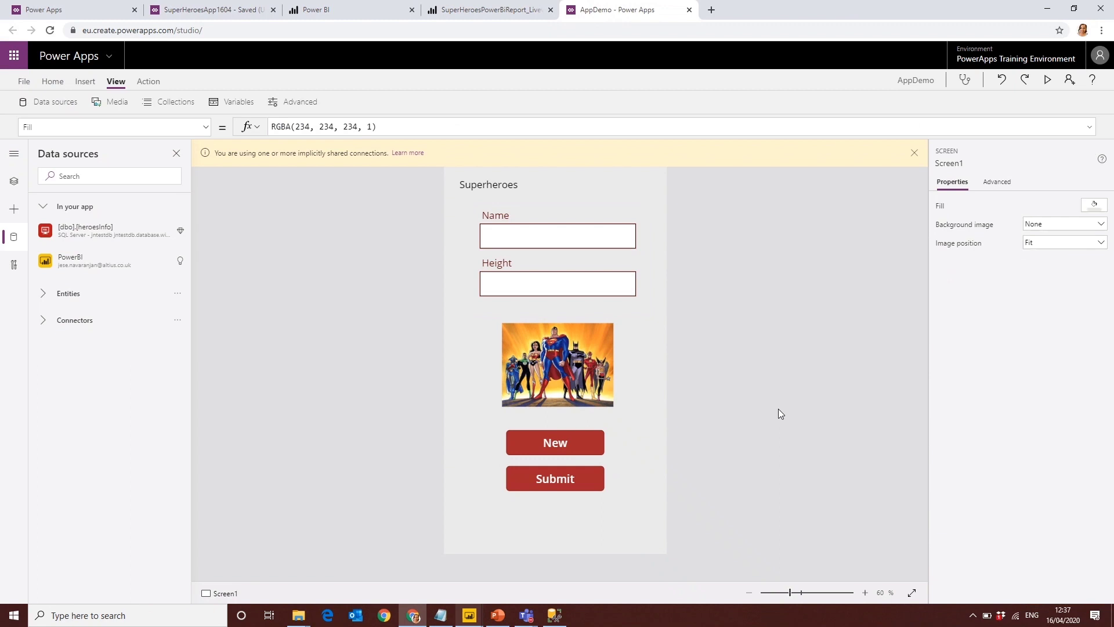
# - Duplicate the Submit button and place the copy just below the original
pyautogui.click(549, 470)
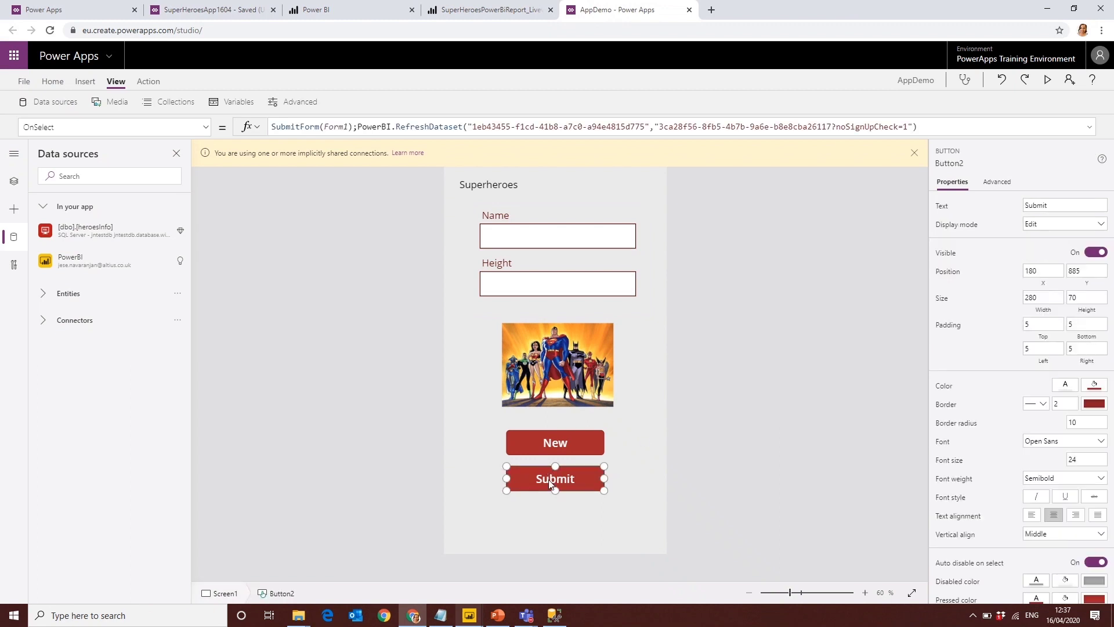
pyautogui.hotkey('ctrl', 'c')
pyautogui.hotkey('ctrl', 'v')
pyautogui.moveTo(502, 193); pyautogui.dragTo(546, 519)
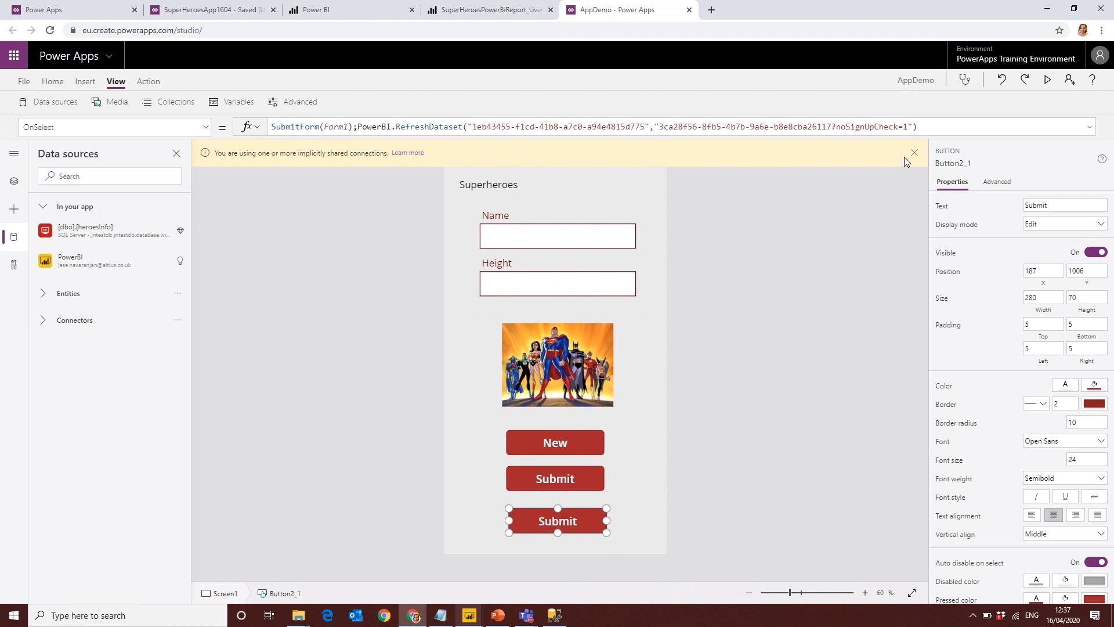
# - Remove the PowerBI.RefreshDataset call from the copied Submit button's OnSelect formula, keeping only SubmitForm(Form1);
pyautogui.click(922, 130)
pyautogui.moveTo(922, 128); pyautogui.dragTo(270, 127)
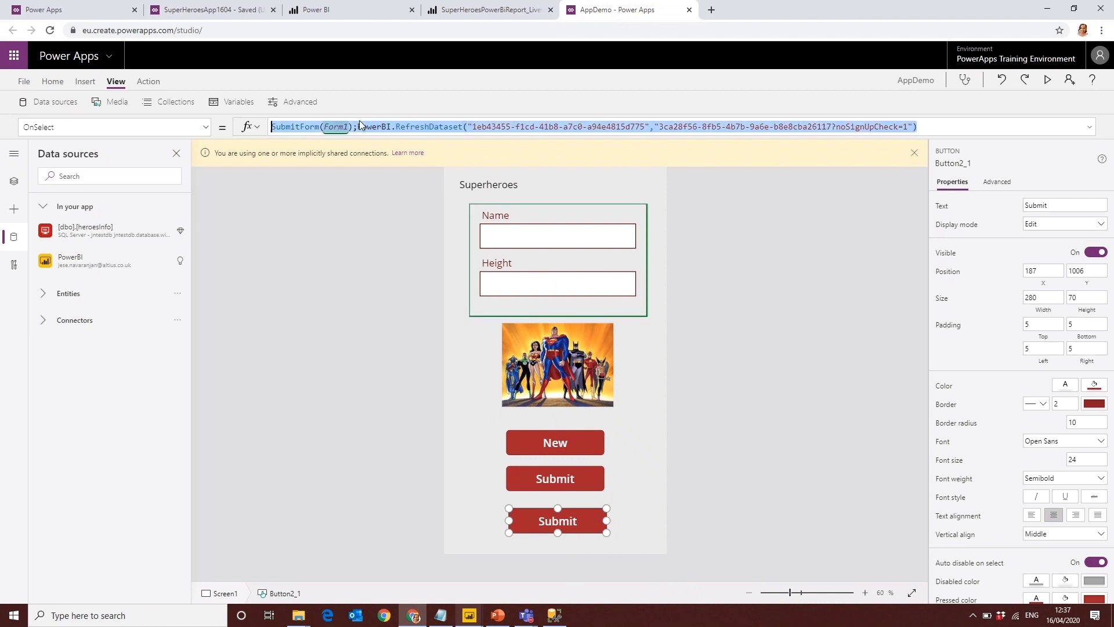
pyautogui.click(361, 127)
pyautogui.press('Delete')
pyautogui.press('Delete')
pyautogui.press('Delete')
pyautogui.press('Delete')
pyautogui.press('Delete')
pyautogui.press('Delete')
pyautogui.press('Delete')
pyautogui.press('Delete')
pyautogui.press('Delete')
pyautogui.press('Delete')
pyautogui.press('Delete')
pyautogui.press('Delete')
pyautogui.press('Delete')
pyautogui.press('Delete')
pyautogui.press('Delete')
pyautogui.press('Delete')
pyautogui.press('Delete')
pyautogui.press('Delete')
pyautogui.press('Delete')
pyautogui.press('Delete')
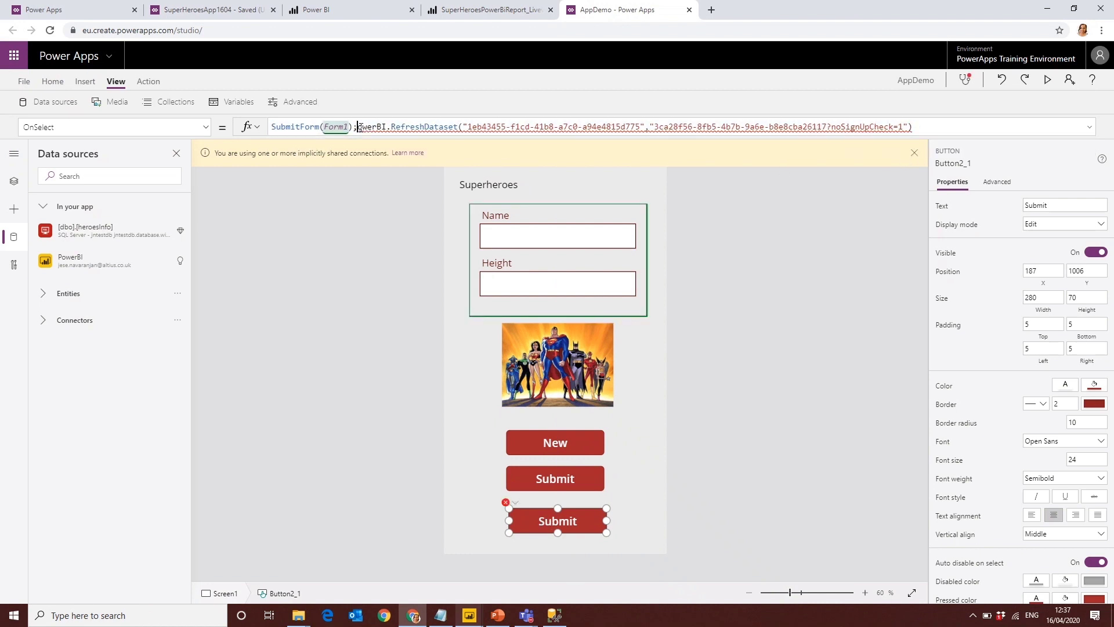
pyautogui.press('Delete')
pyautogui.press('Delete')
pyautogui.press('Delete')
pyautogui.press('Delete')
pyautogui.press('Delete')
pyautogui.press('Delete')
pyautogui.press('Delete')
pyautogui.press('Delete')
pyautogui.press('Delete')
pyautogui.press('Delete')
pyautogui.press('Delete')
pyautogui.press('Delete')
pyautogui.press('Delete')
pyautogui.press('Delete')
pyautogui.press('Delete')
pyautogui.press('Delete')
pyautogui.press('Delete')
pyautogui.press('Delete')
pyautogui.press('Delete')
pyautogui.press('Delete')
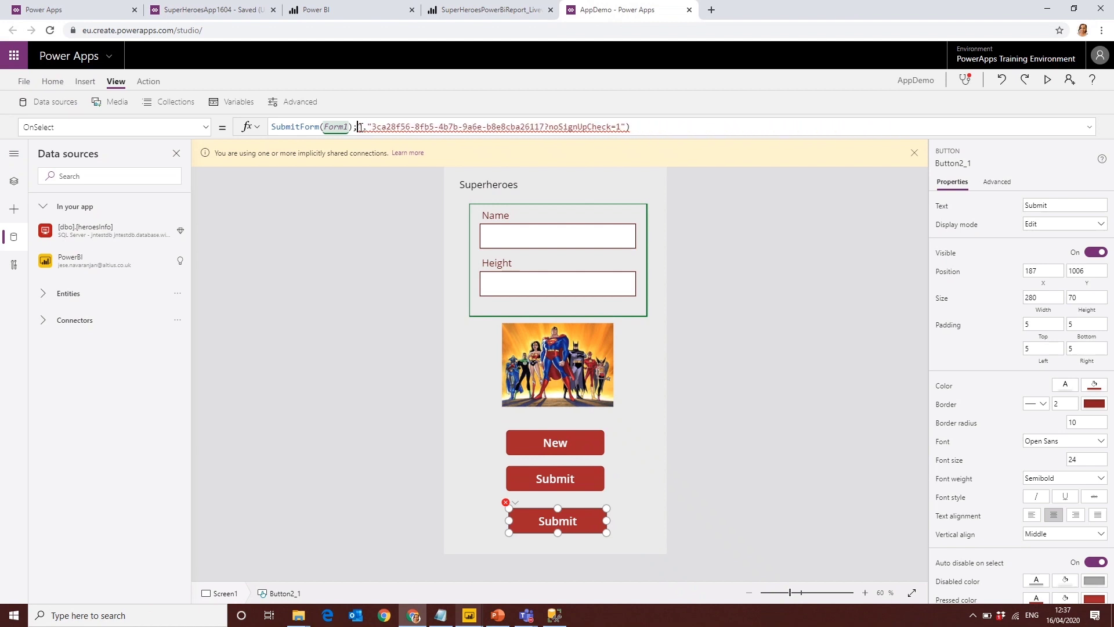
pyautogui.press('Delete')
pyautogui.press('Delete')
pyautogui.press('Delete')
pyautogui.press('Delete')
pyautogui.press('Delete')
pyautogui.press('Delete')
pyautogui.press('Delete')
pyautogui.press('Delete')
pyautogui.press('Delete')
pyautogui.press('Delete')
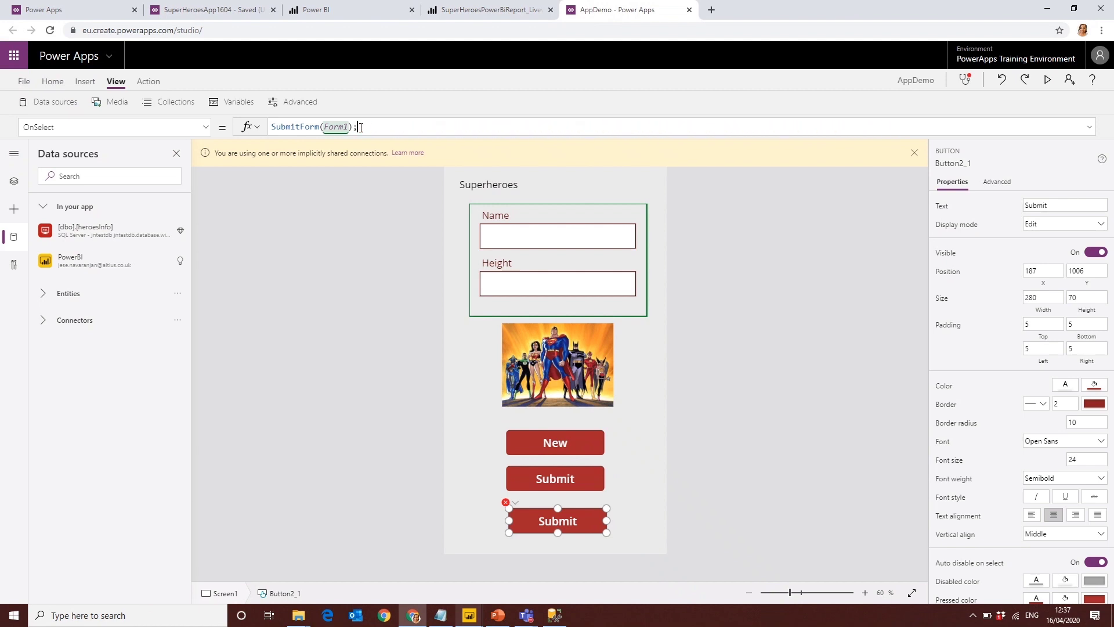
# - Relabel the copied button "Submit using flow" and enlarge it to about 453 by 76 so the label fits on one line
pyautogui.doubleClick(558, 526)
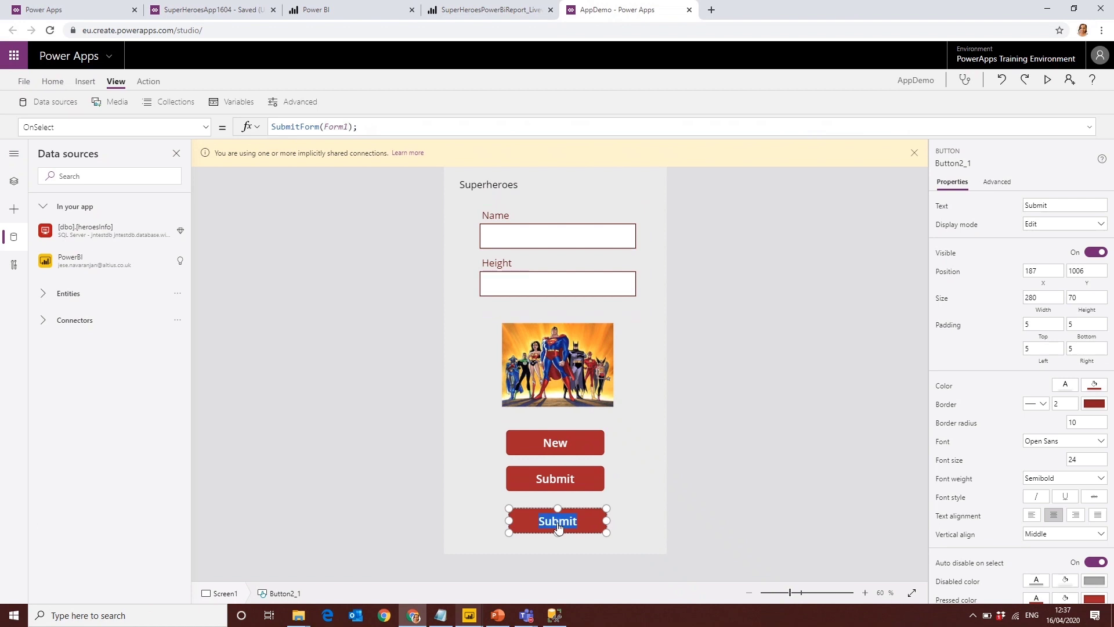
pyautogui.write('using flow')
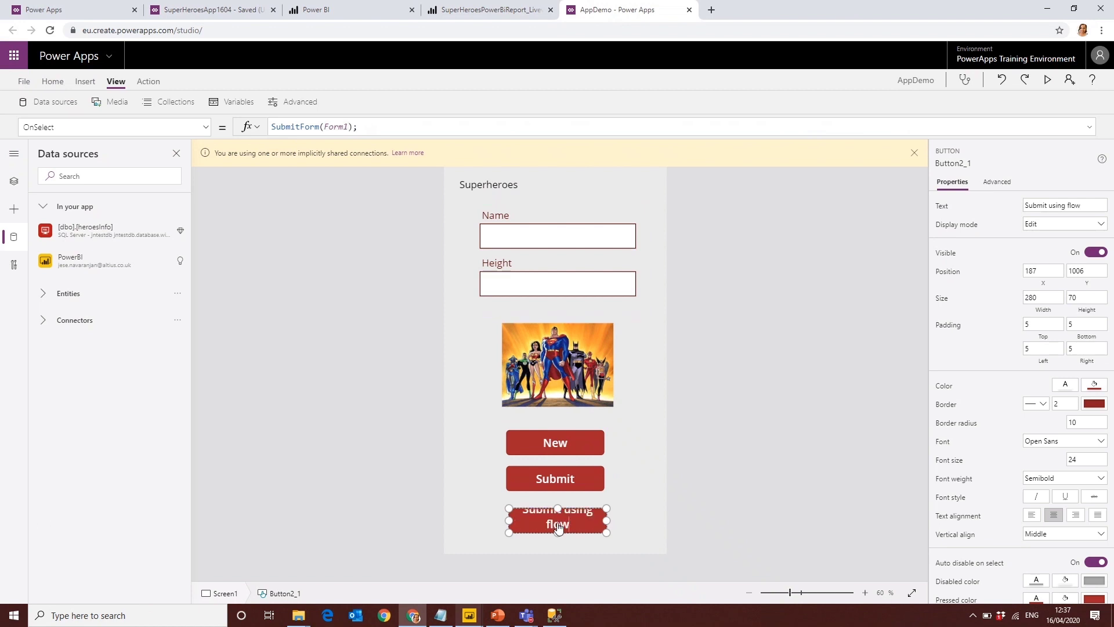
pyautogui.moveTo(608, 523); pyautogui.dragTo(579, 521)
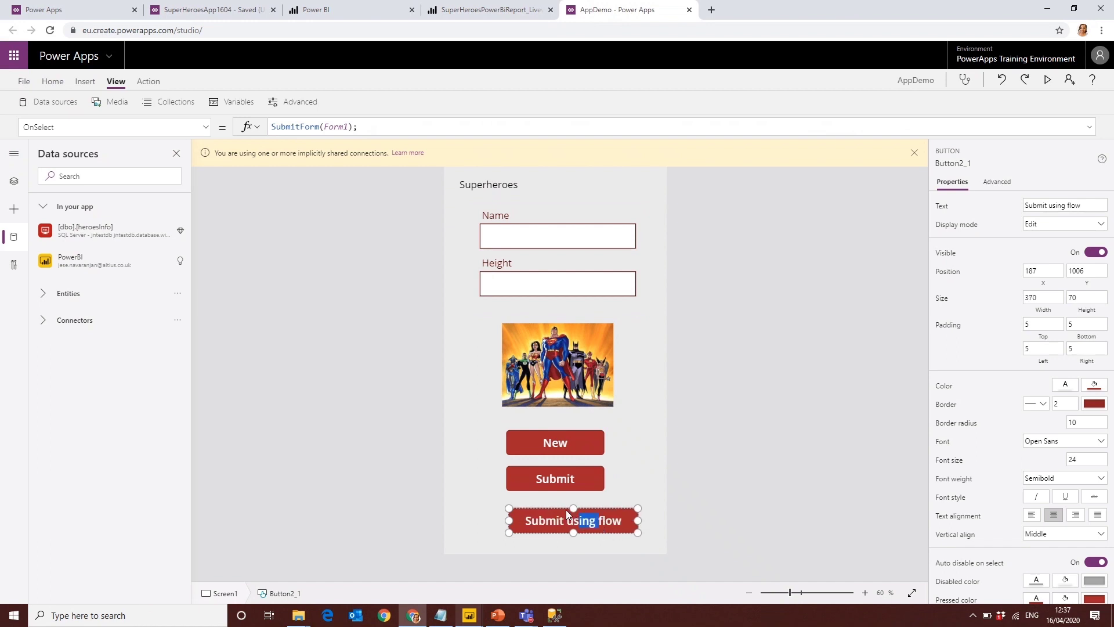
pyautogui.moveTo(512, 513); pyautogui.dragTo(480, 512)
pyautogui.click(720, 484)
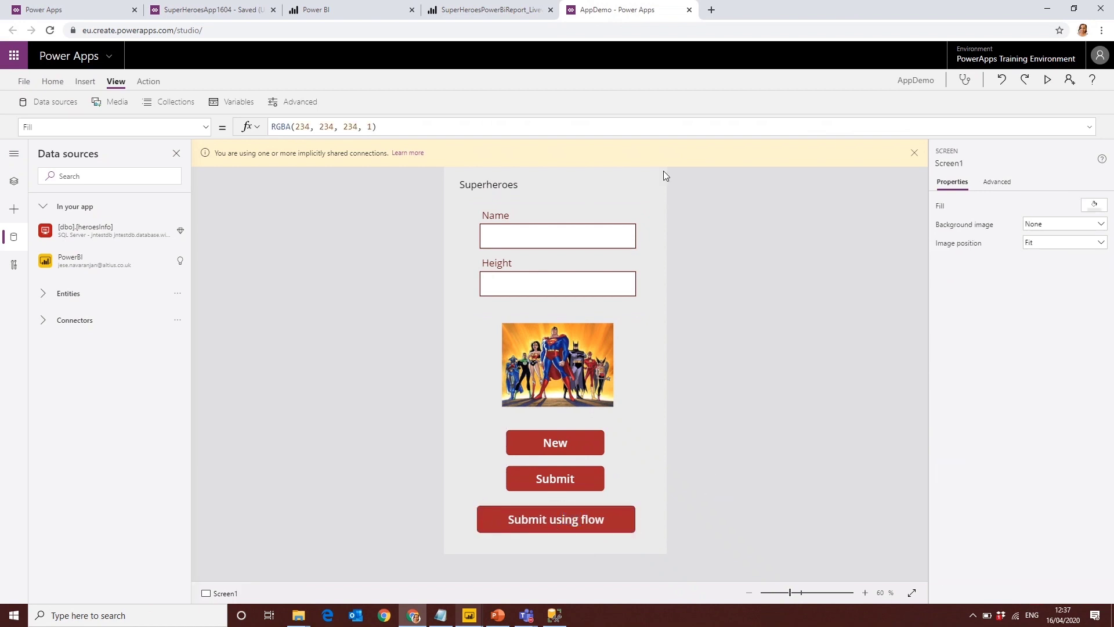
# - Open Power Automate in a new browser tab and go to the list of own flows
pyautogui.click(712, 9)
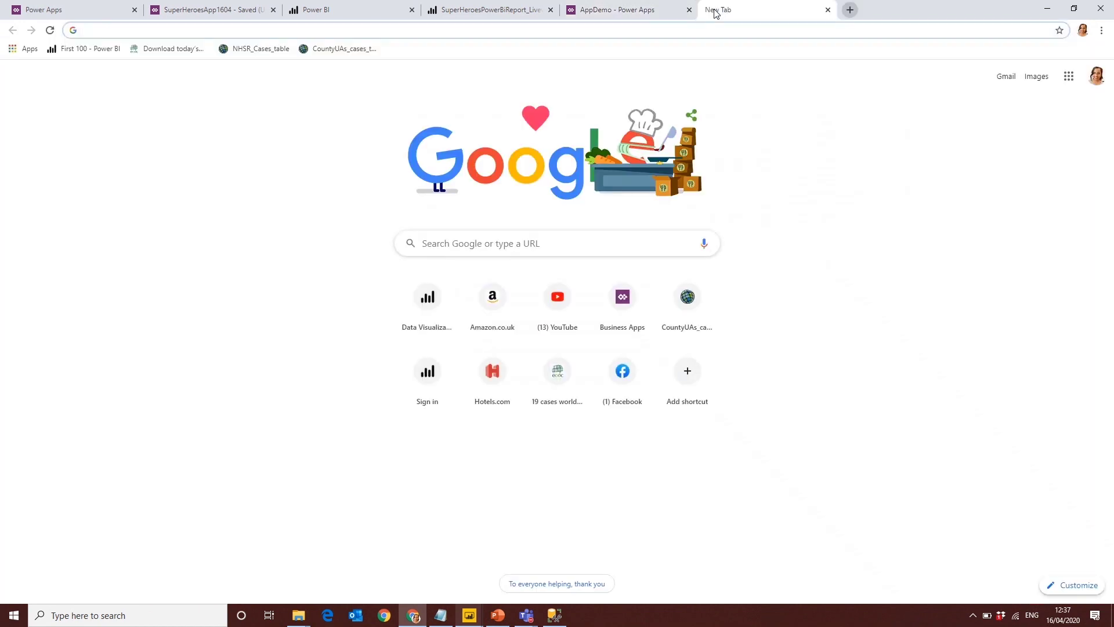
pyautogui.write('power automate')
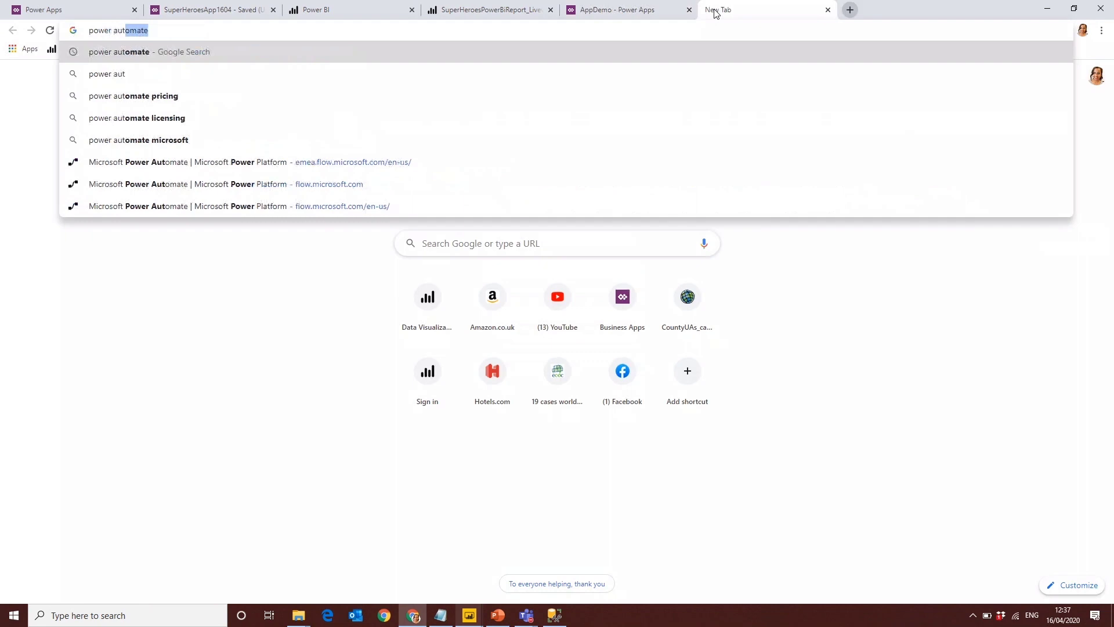
pyautogui.press('Down')
pyautogui.press('Down')
pyautogui.press('Down')
pyautogui.press('Down')
pyautogui.press('Down')
pyautogui.press('Return')
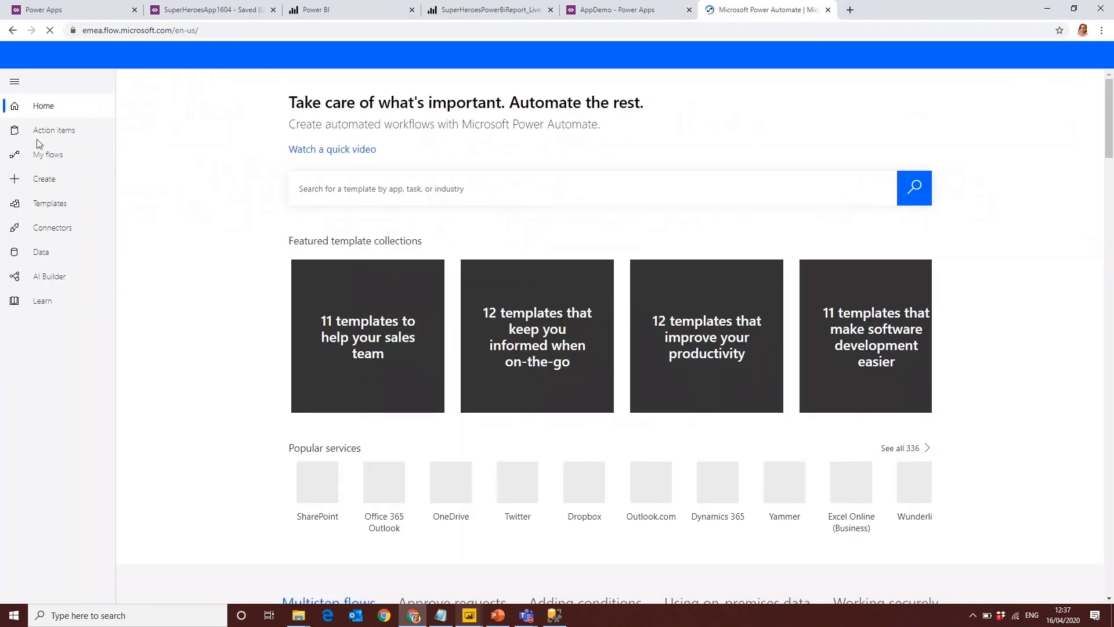
pyautogui.click(47, 157)
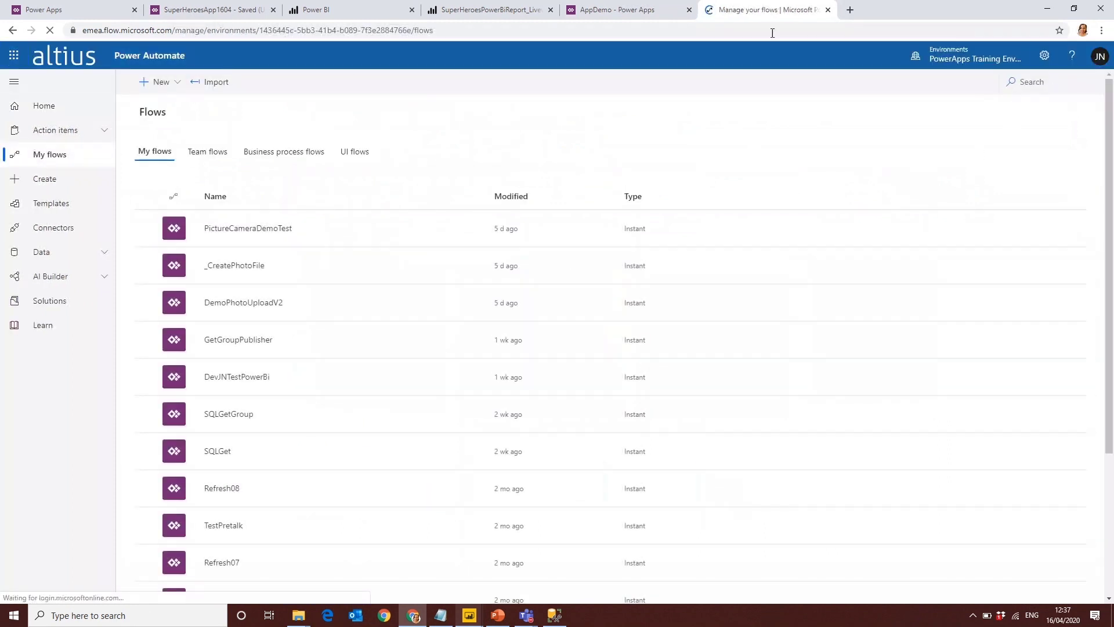
# - Create a flow from the PowerApps button template and name it AppDemoTrigger
pyautogui.click(149, 87)
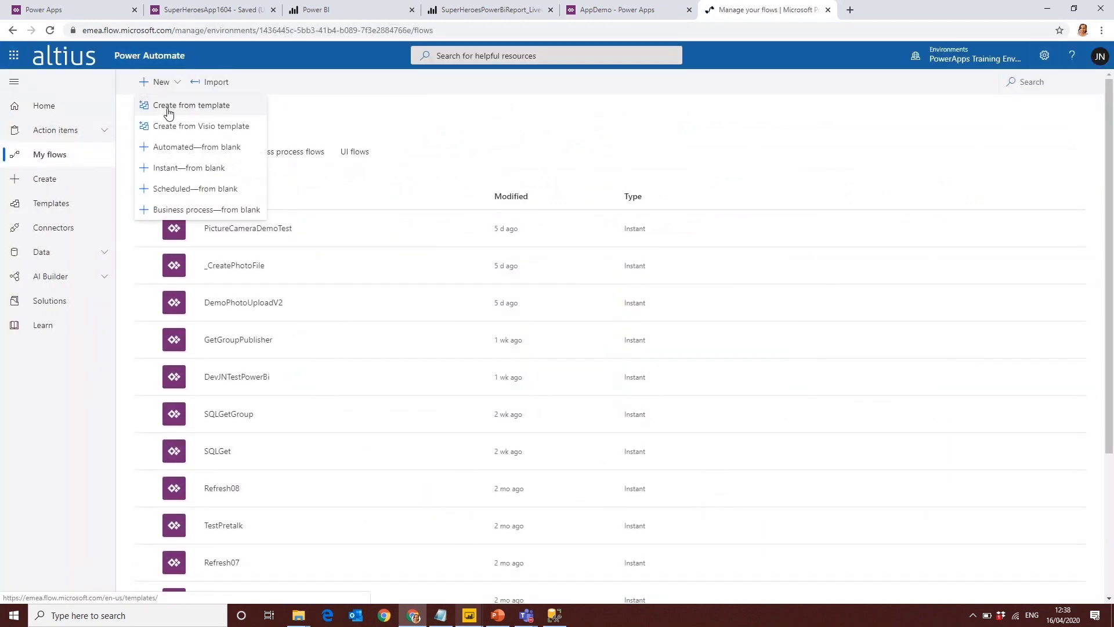
pyautogui.click(195, 104)
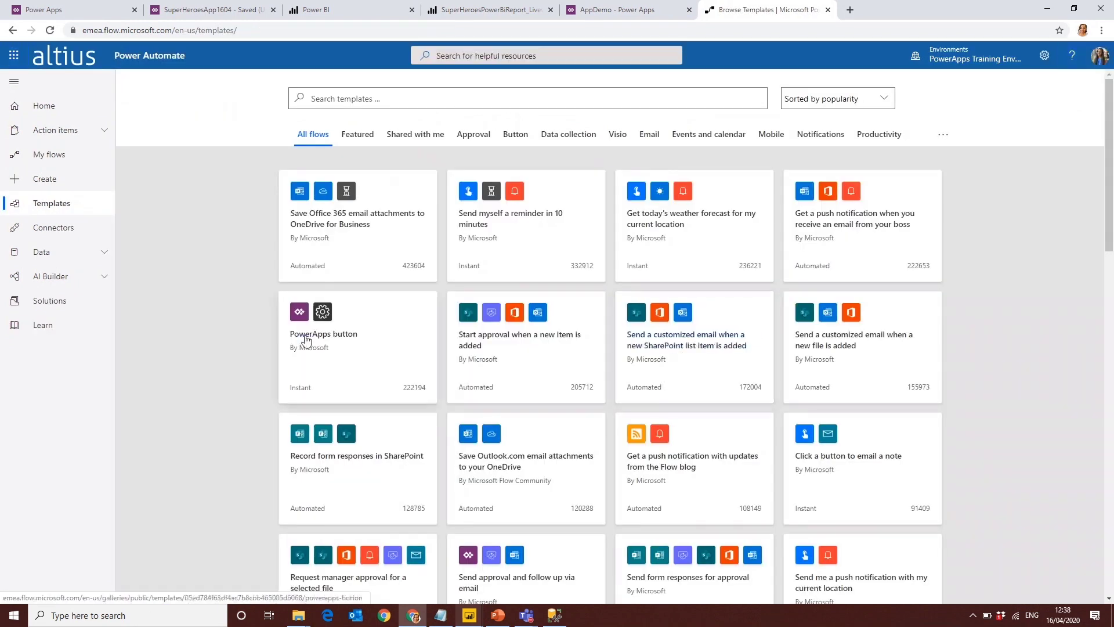
pyautogui.click(373, 342)
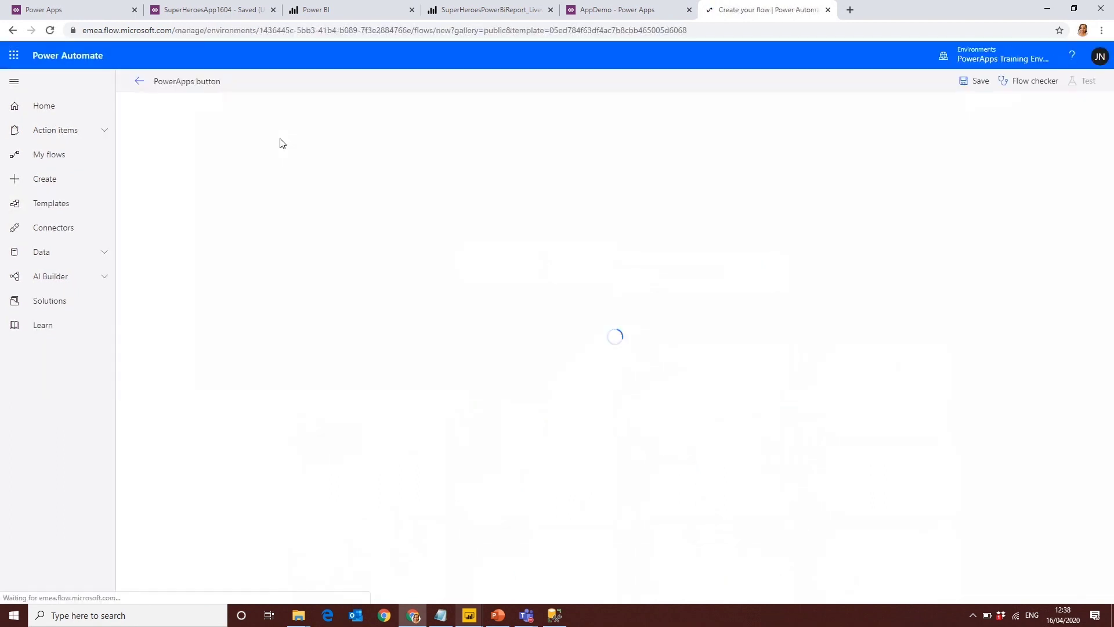
pyautogui.click(213, 82)
pyautogui.write('AppDemo')
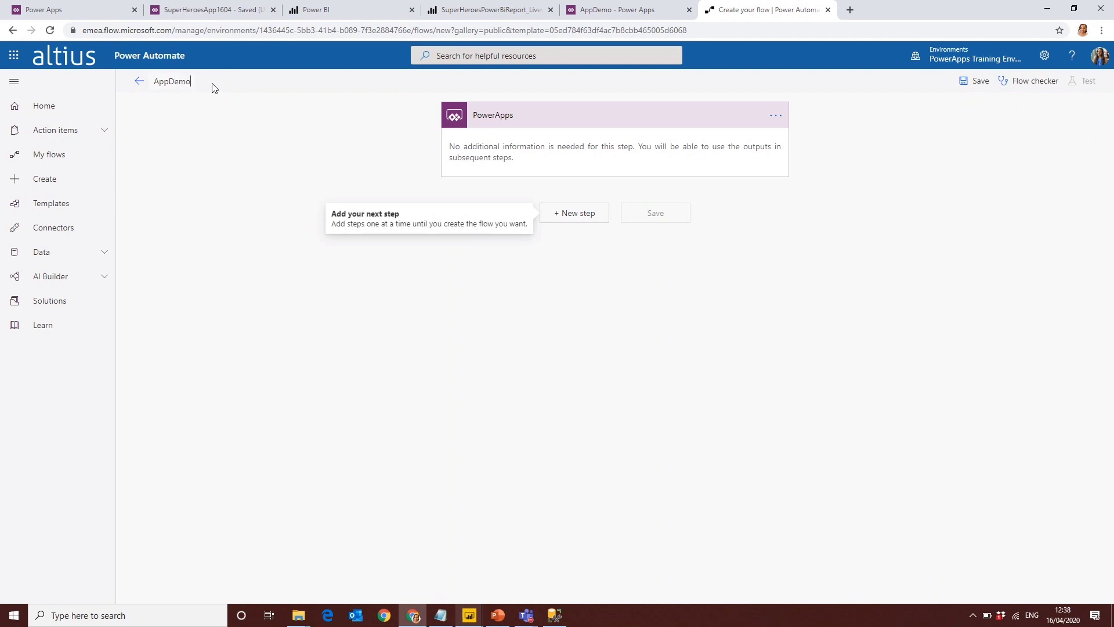
pyautogui.write('Trigger')
# - Add Power BI's "Refresh a dataset" action after the PowerApps trigger
pyautogui.click(602, 216)
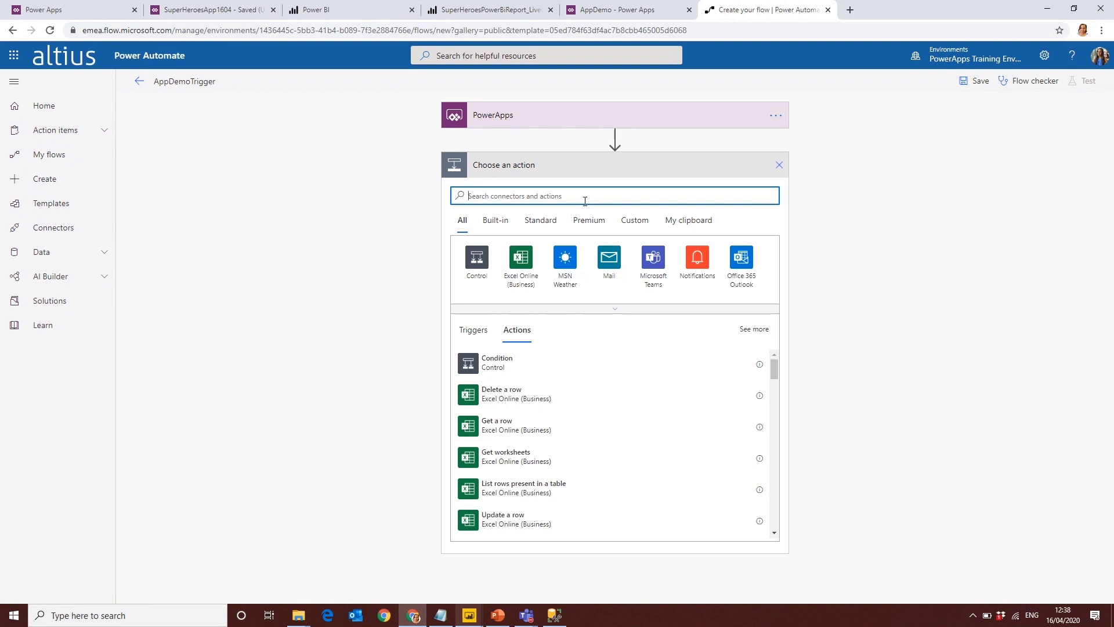
pyautogui.write('powerbi')
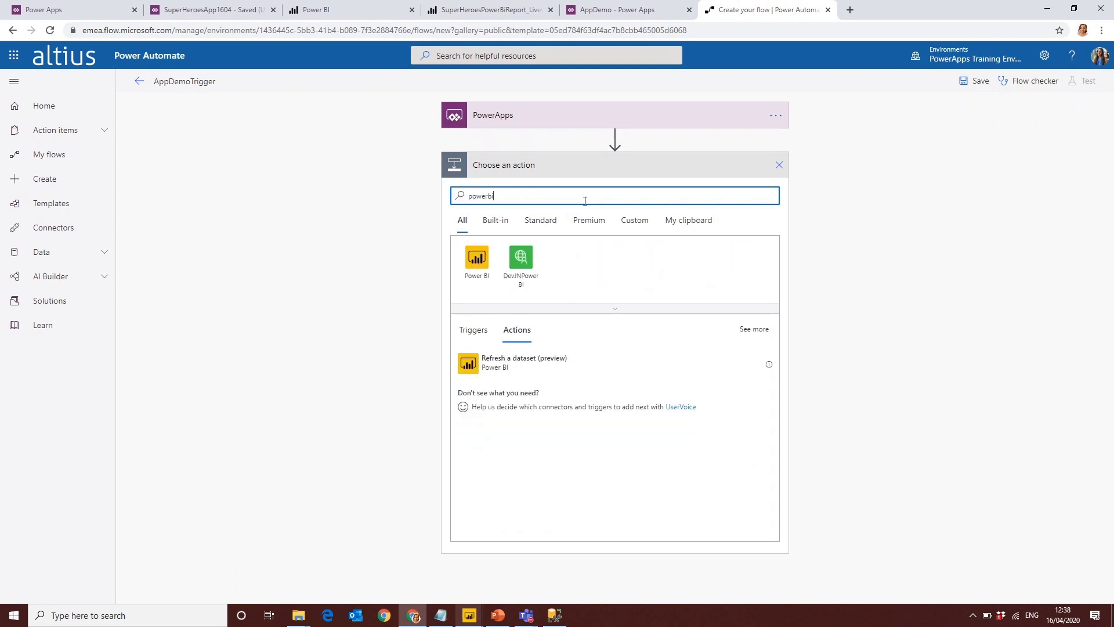
pyautogui.click(476, 257)
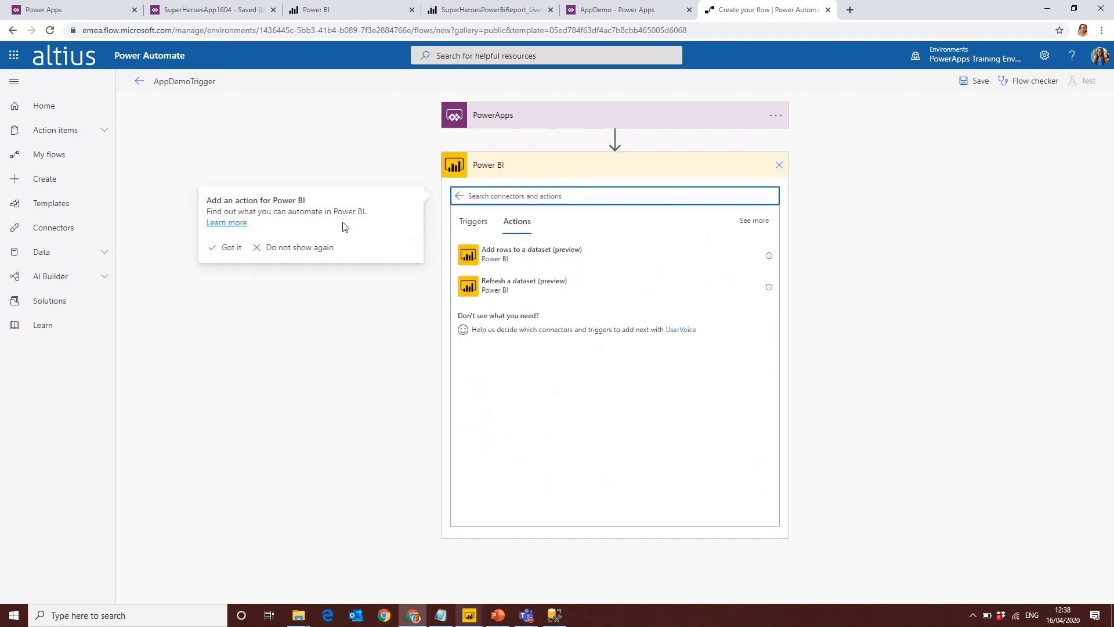
pyautogui.click(538, 293)
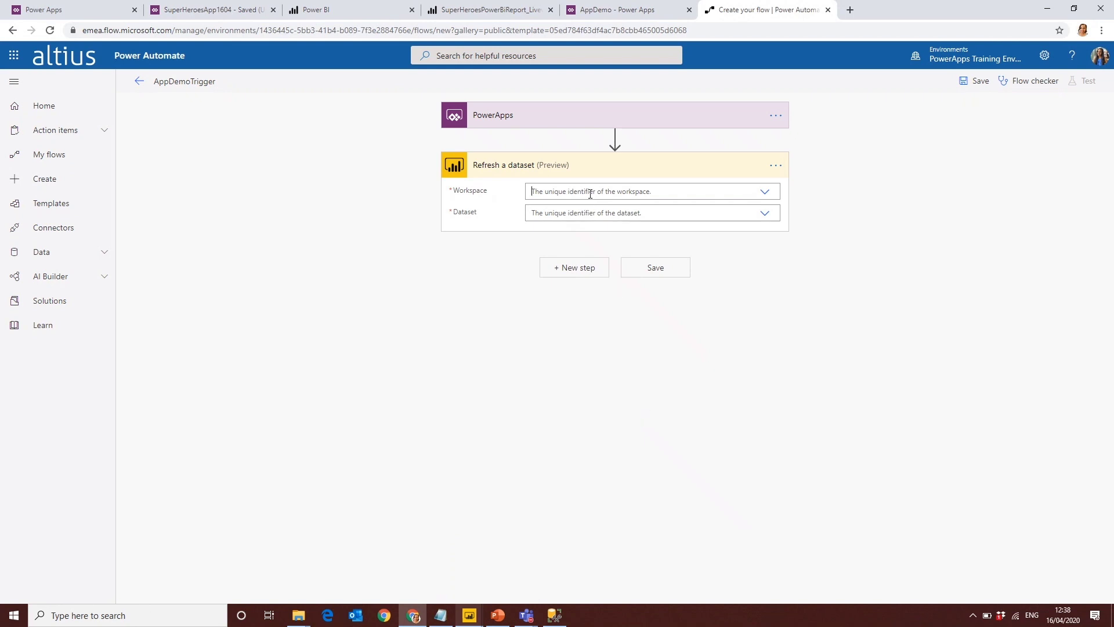
# - Set the refresh action's workspace to Power Platform Test JN and dataset to SuperHeroesPowerBiReport_Import, and save the flow
pyautogui.click(589, 191)
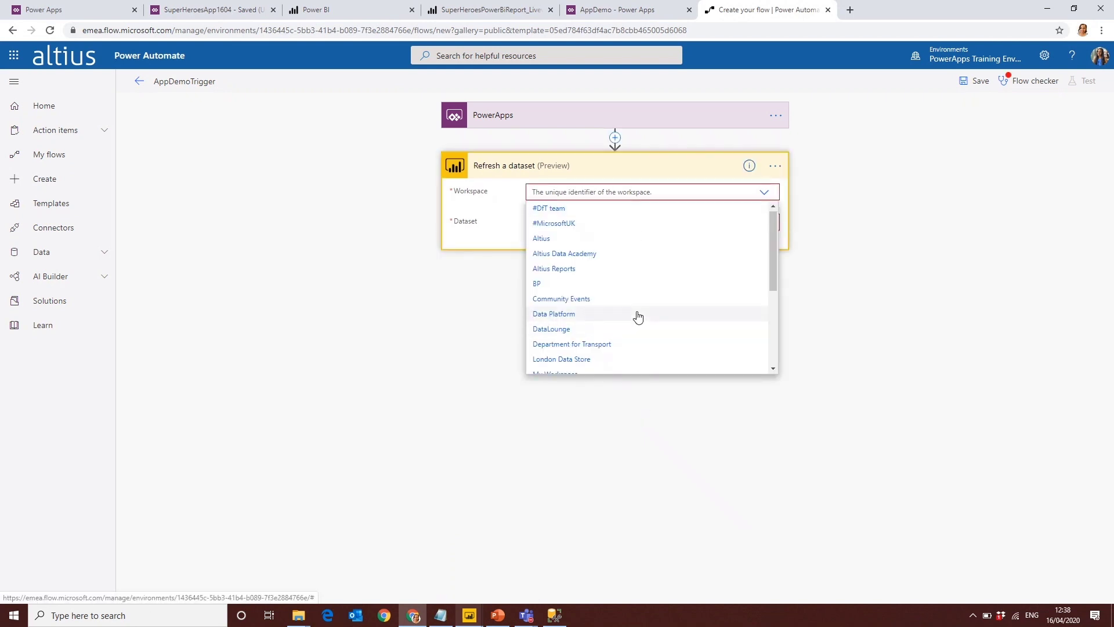
pyautogui.scroll(-1, 638, 325)
pyautogui.scroll(-1, 610, 325)
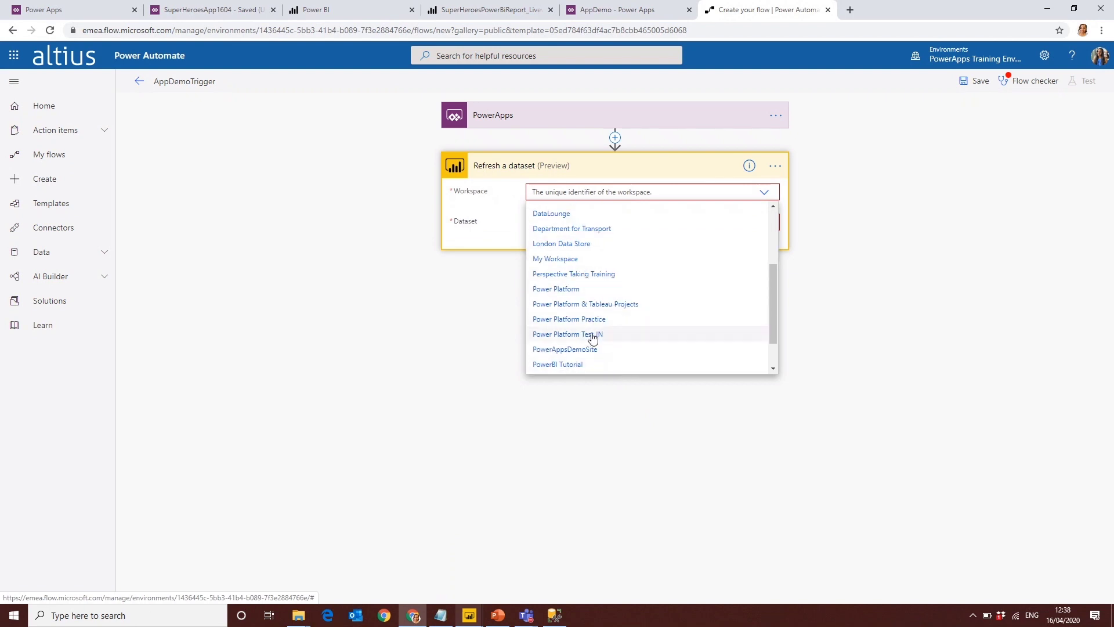
pyautogui.click(593, 336)
pyautogui.click(568, 215)
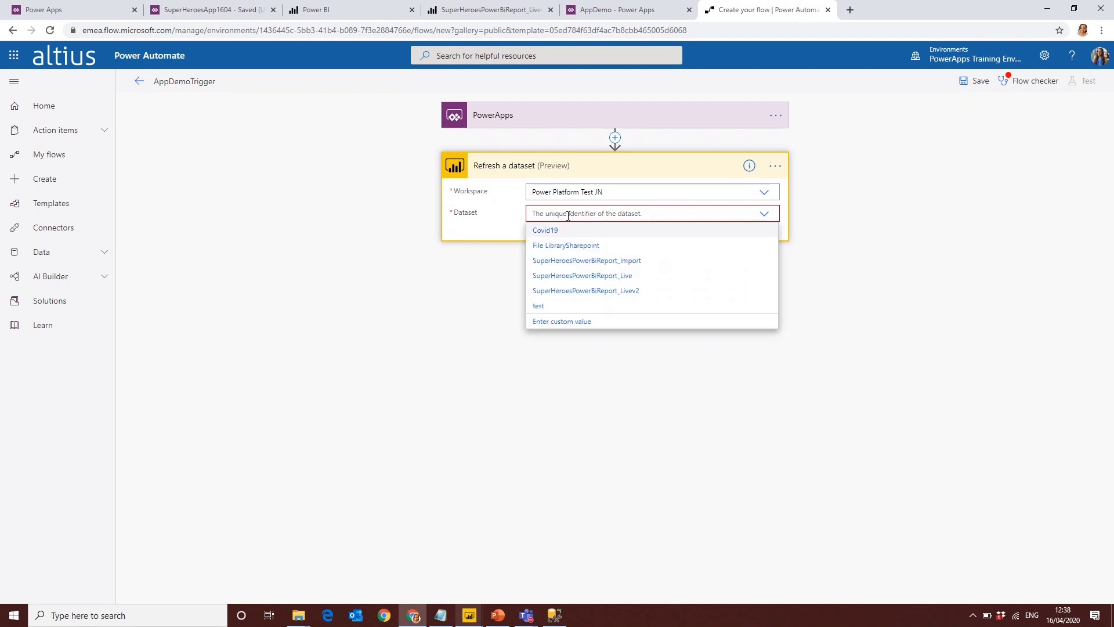
pyautogui.click(636, 264)
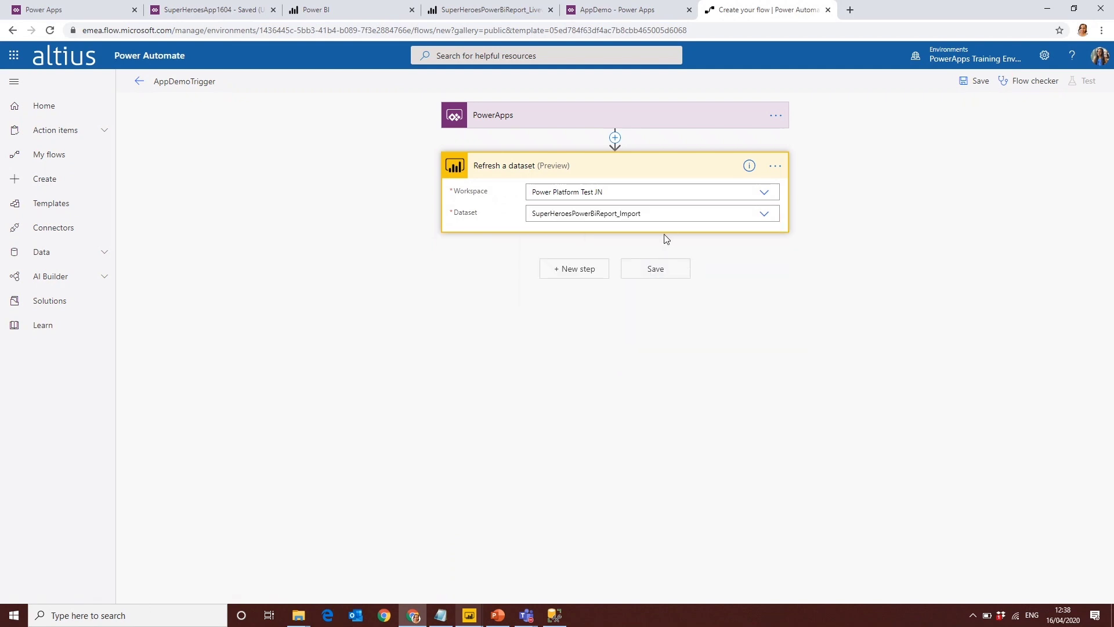
pyautogui.click(666, 269)
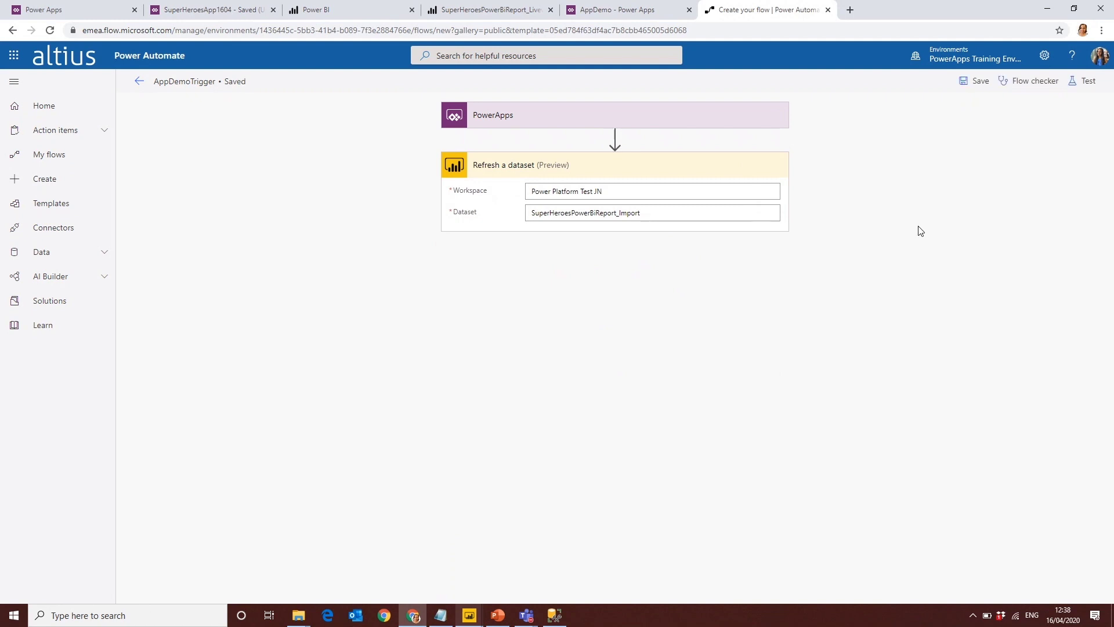
# - Switch back to AppDemo in Power Apps, insert a new button and place it beside the Superheroes title
pyautogui.click(605, 12)
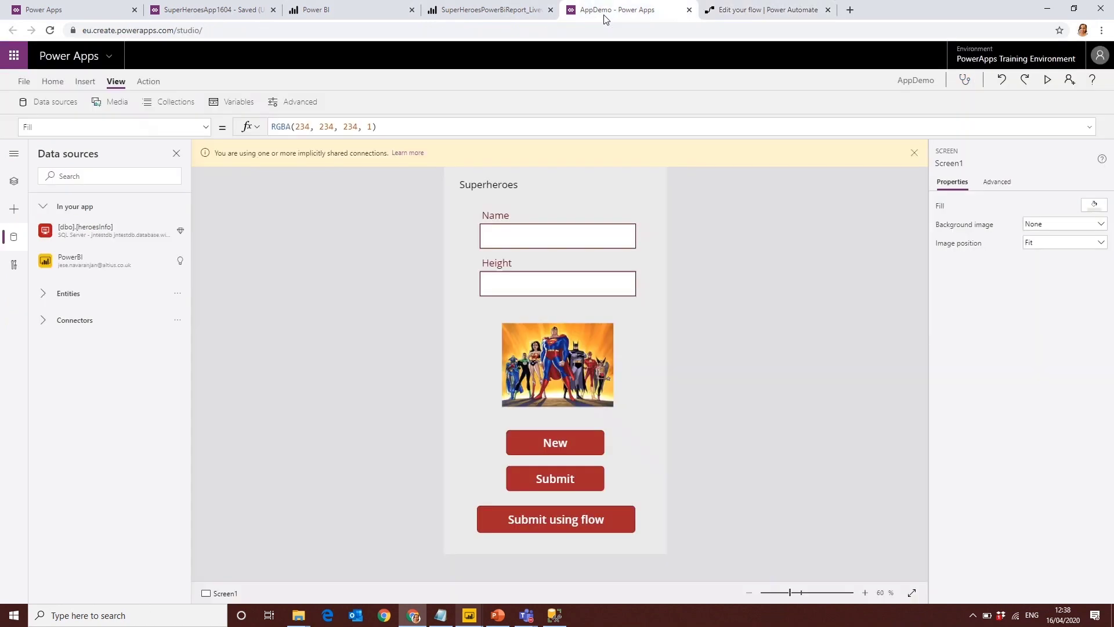
pyautogui.click(555, 520)
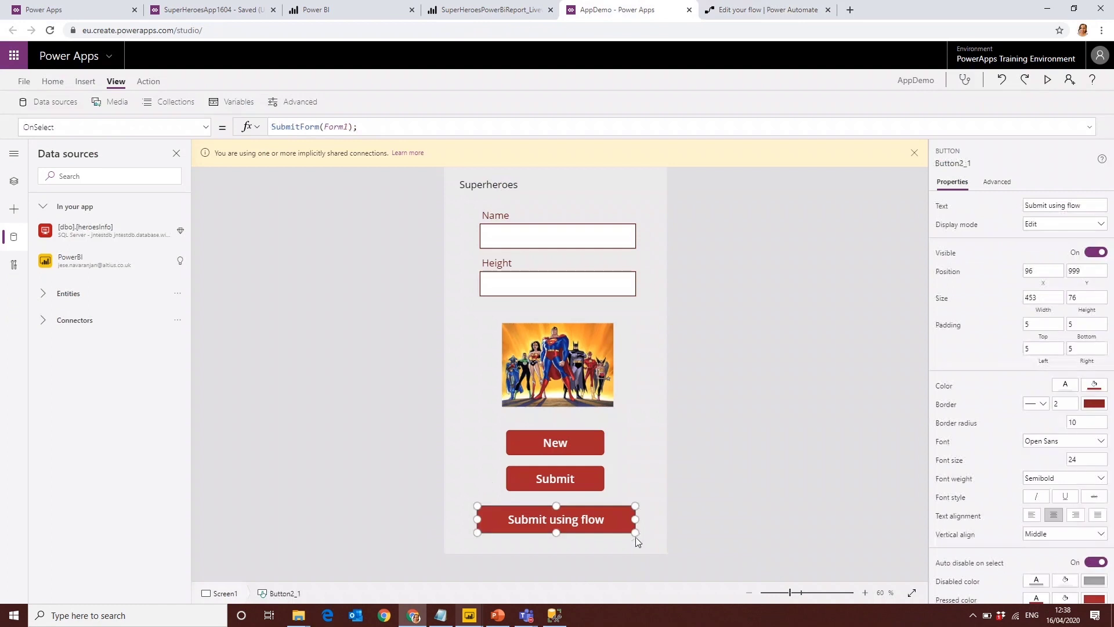
pyautogui.click(446, 385)
pyautogui.click(148, 82)
pyautogui.click(86, 81)
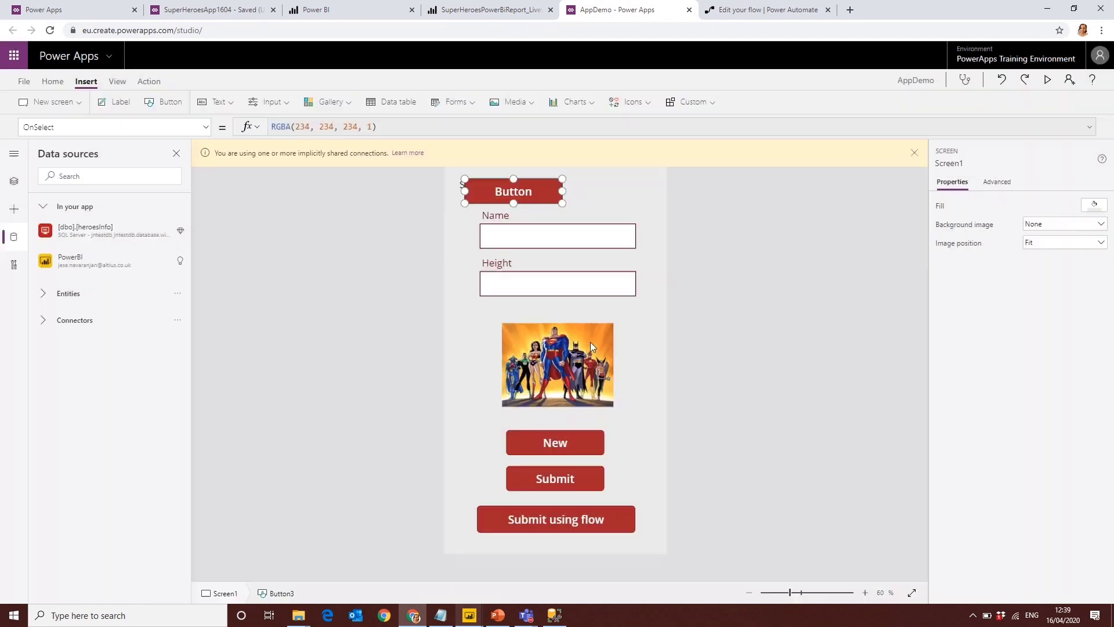
pyautogui.moveTo(523, 211); pyautogui.dragTo(597, 211)
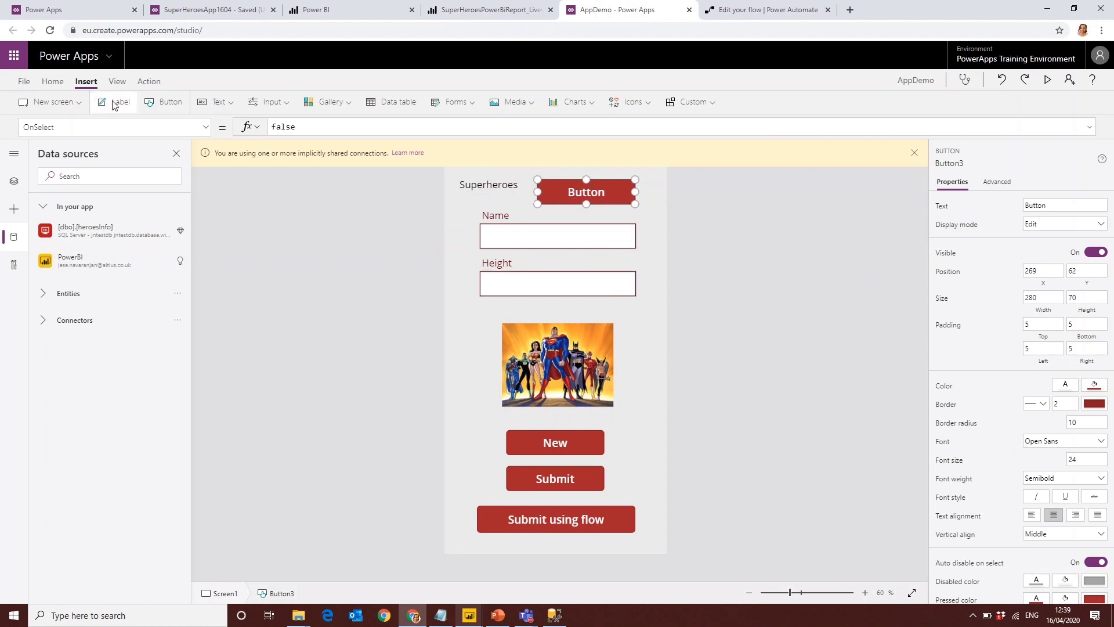
# - Associate the AppDemoTrigger flow with the new button and complete its OnSelect formula as AppDemoTrigger.Run()
pyautogui.click(148, 82)
pyautogui.click(318, 103)
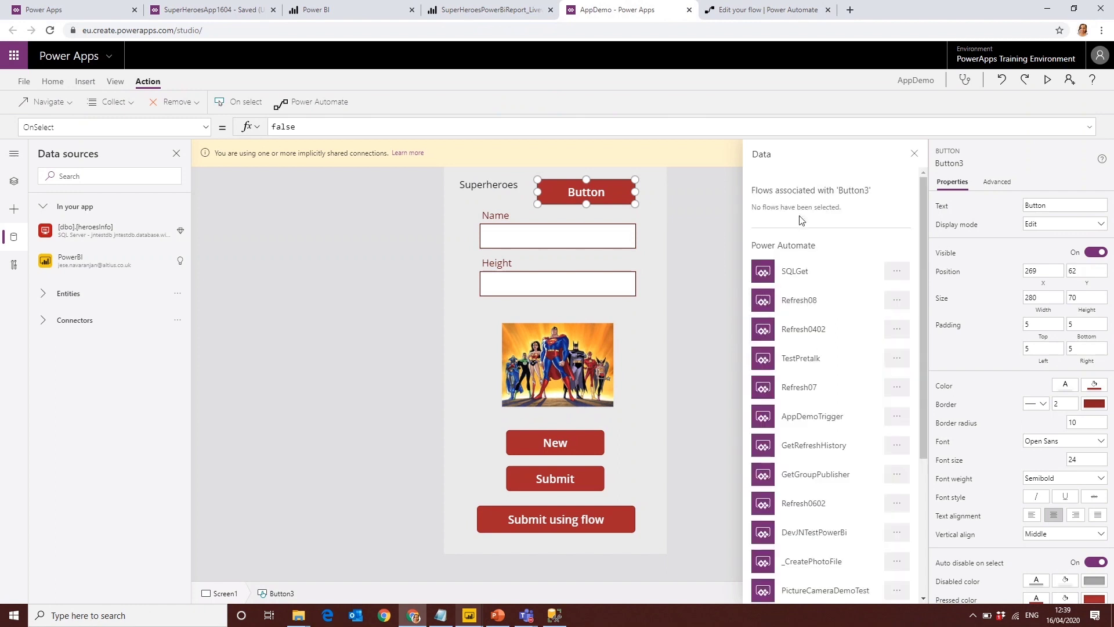
pyautogui.scroll(-3, 821, 496)
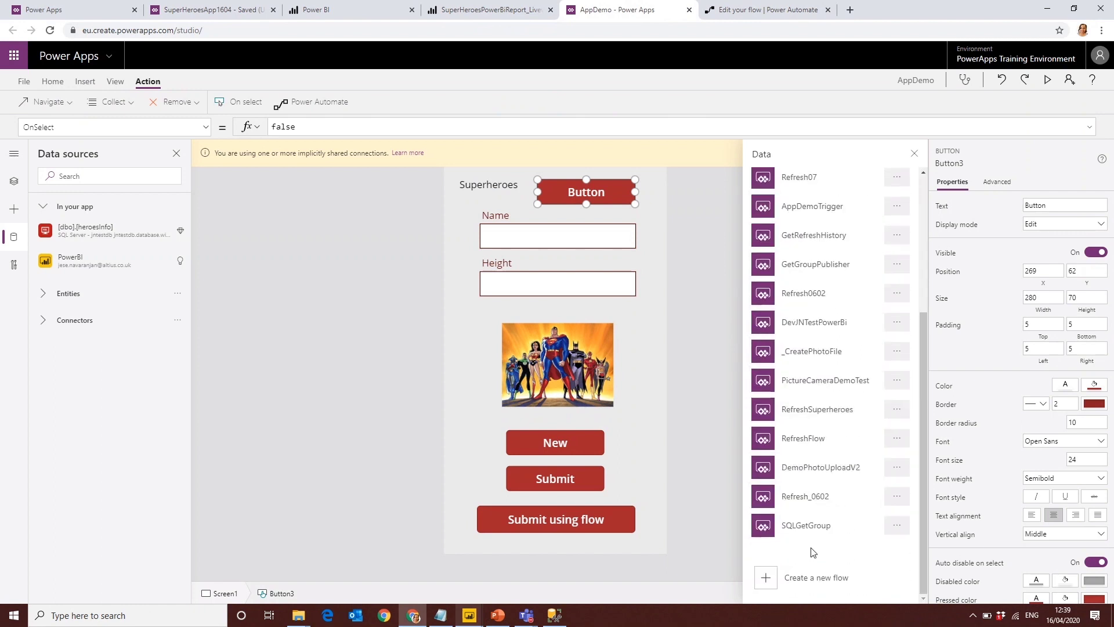
pyautogui.scroll(3, 814, 546)
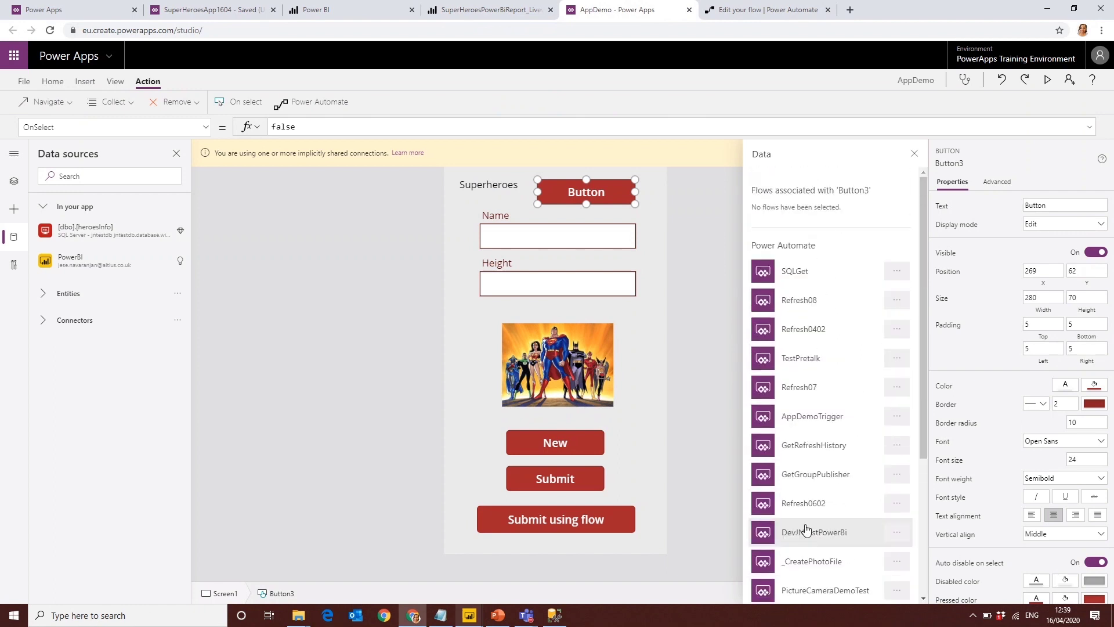
pyautogui.click(833, 415)
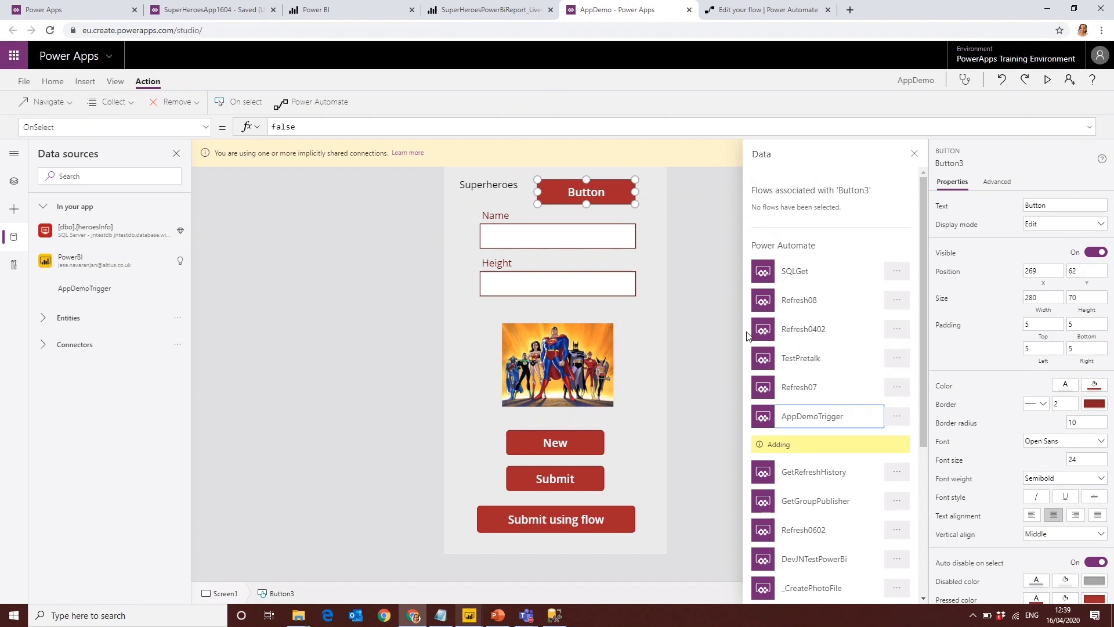
pyautogui.click(386, 126)
pyautogui.write(')')
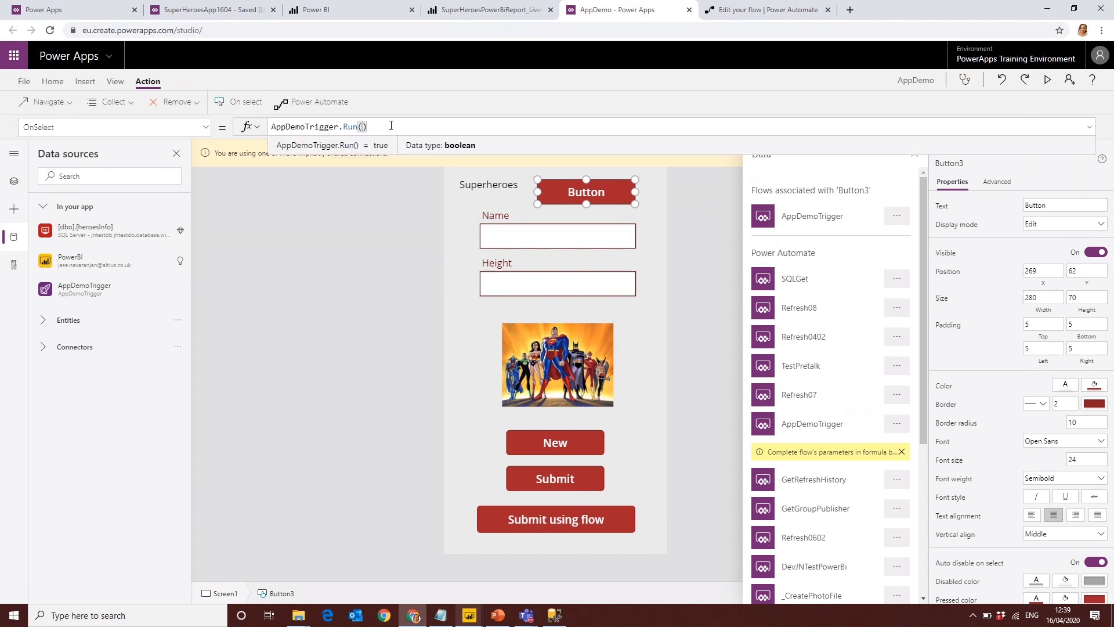
# - Copy the whole AppDemoTrigger.Run() formula and select the new button beside the Superheroes title
pyautogui.hotkey('ctrl', 'a')
pyautogui.hotkey('ctrl', 'c')
pyautogui.click(590, 194)
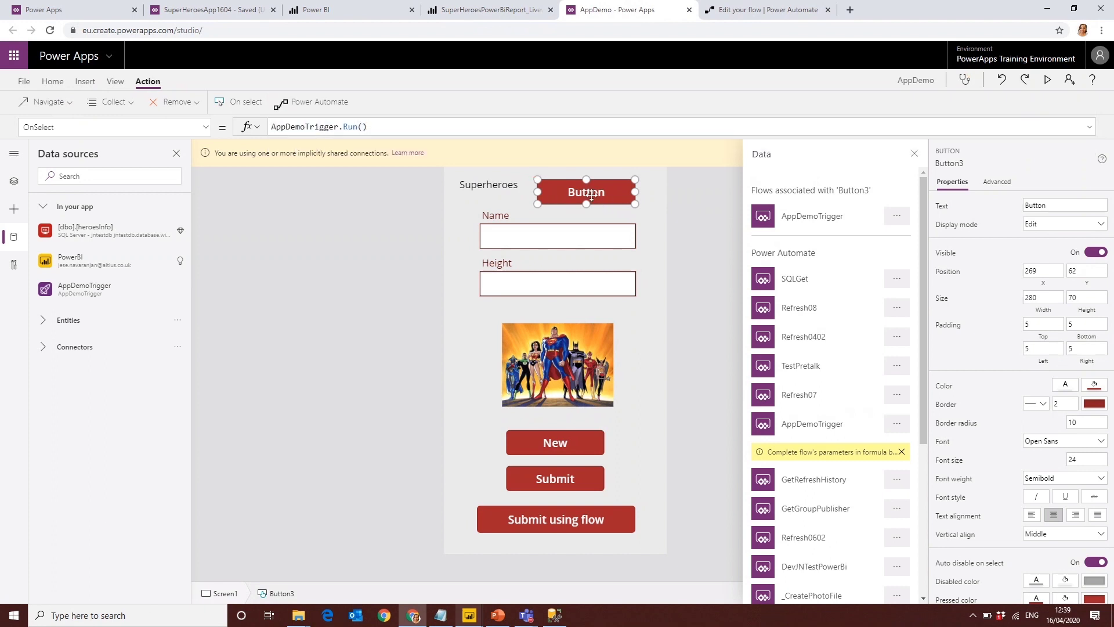
# - Delete the temporary button beside the Superheroes title and append AppDemoTrigger.Run() after SubmitForm(Form1); in the Submit using flow button's OnSelect formula
pyautogui.press('Delete')
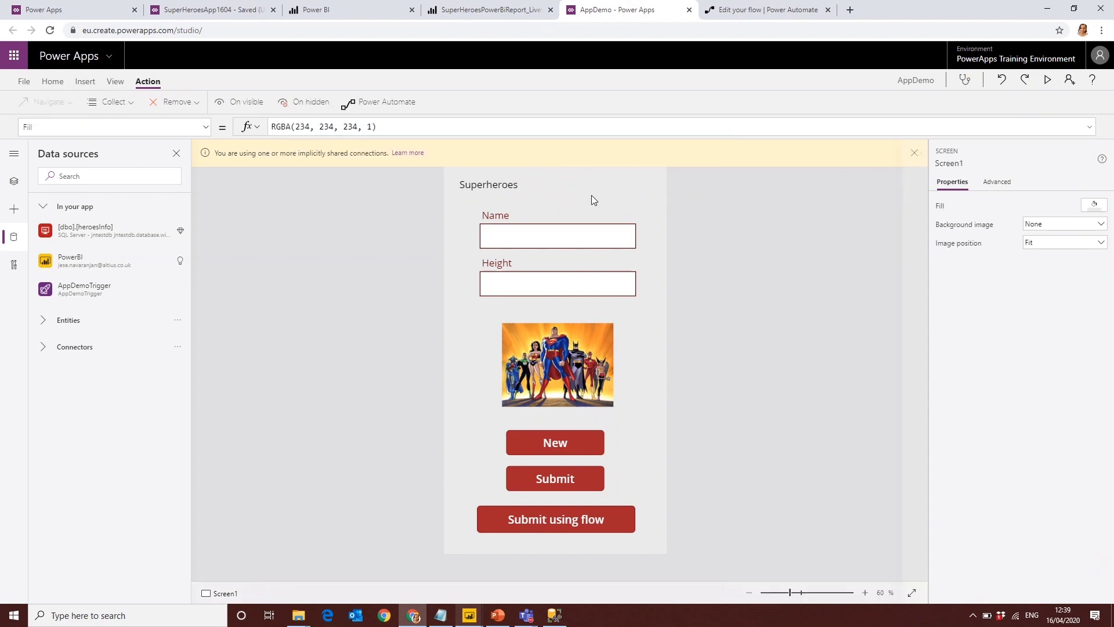
pyautogui.click(554, 529)
pyautogui.click(396, 128)
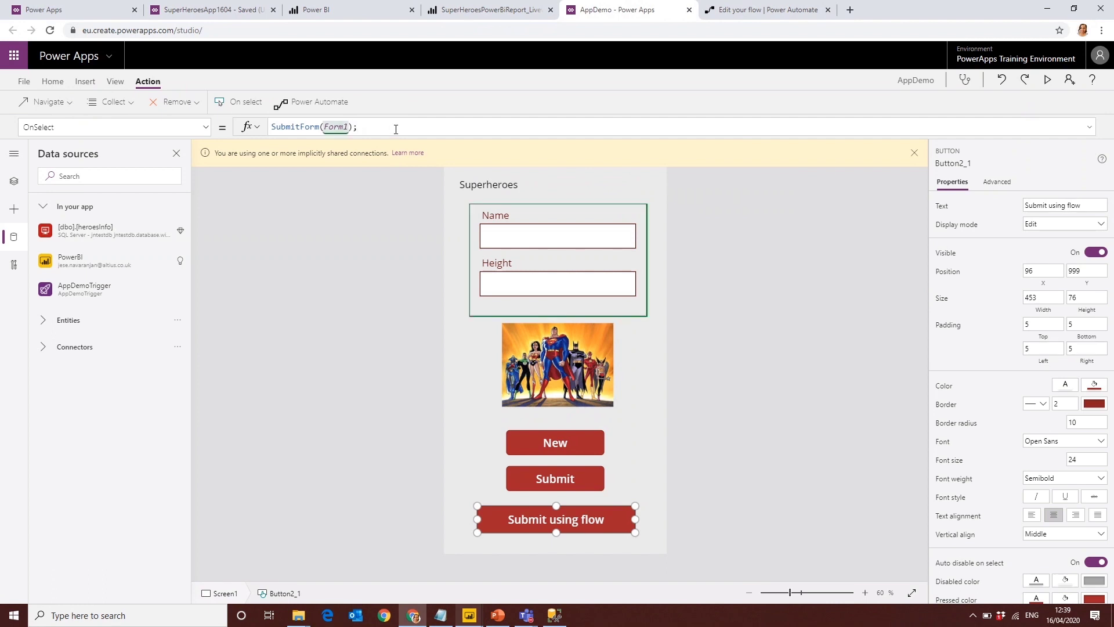
pyautogui.hotkey('ctrl', 'v')
pyautogui.click(862, 439)
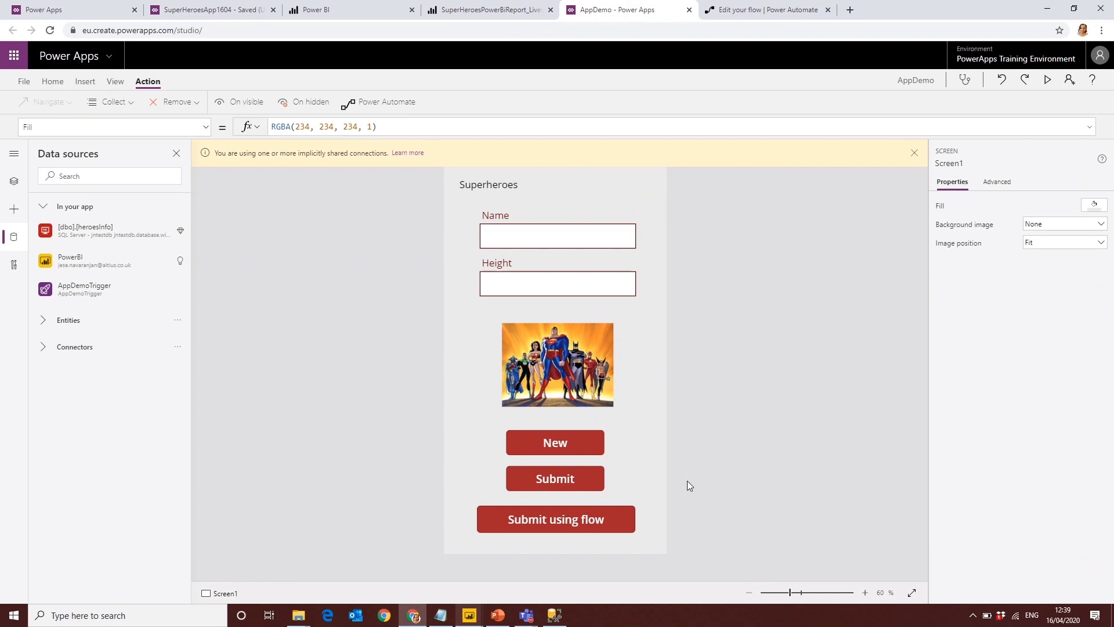
# - Compare the OnSelect formulas of the Submit and Submit using flow buttons
pyautogui.click(595, 480)
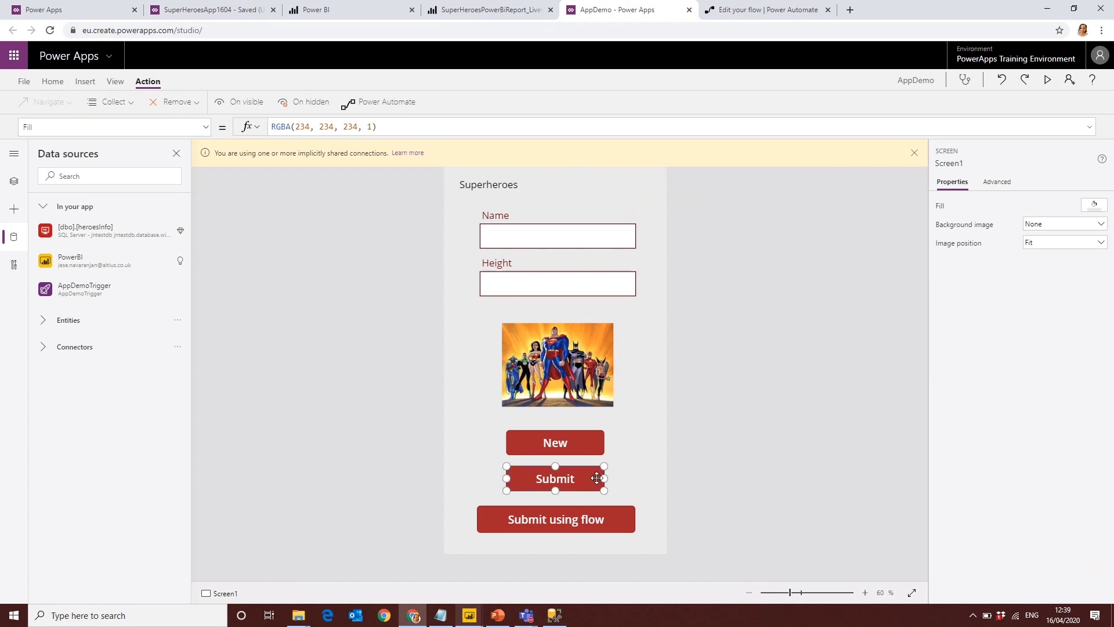
pyautogui.click(356, 127)
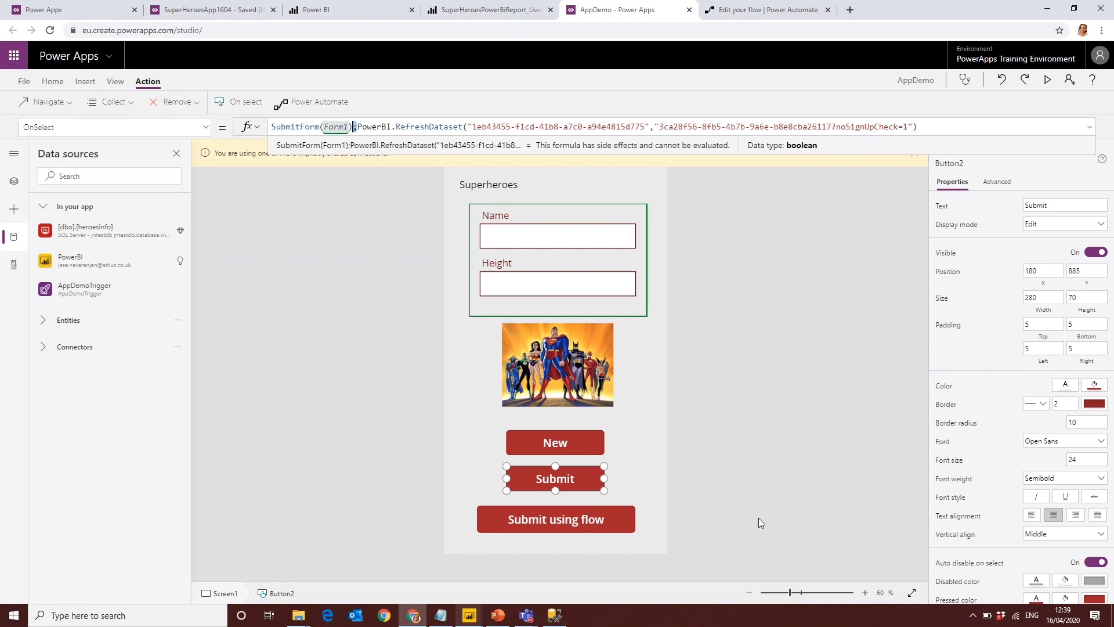
pyautogui.click(614, 515)
pyautogui.click(350, 126)
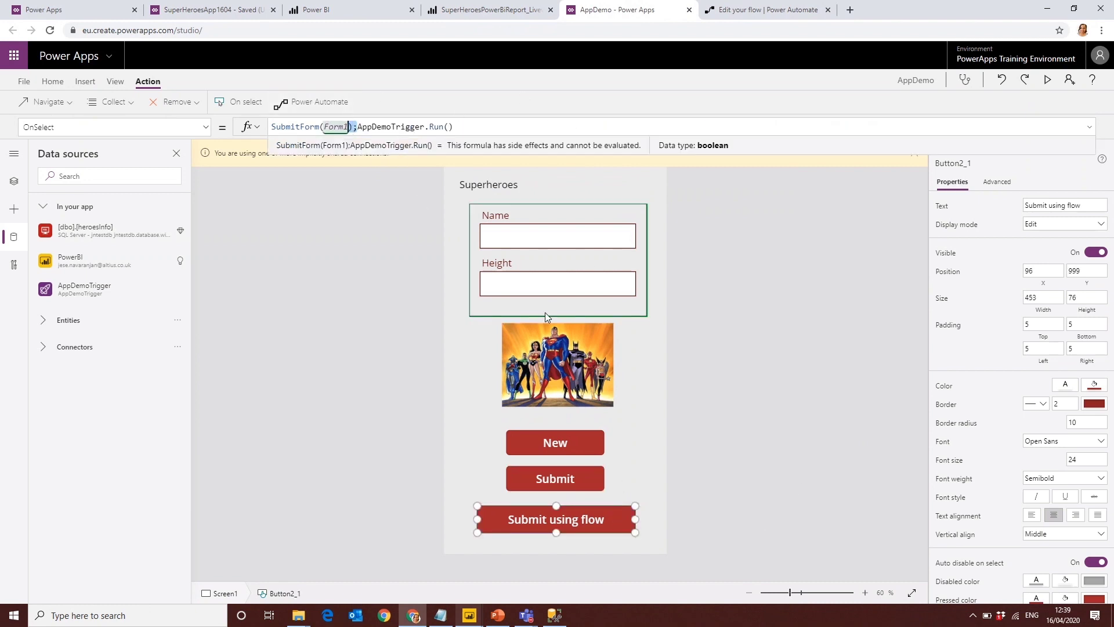
pyautogui.click(741, 378)
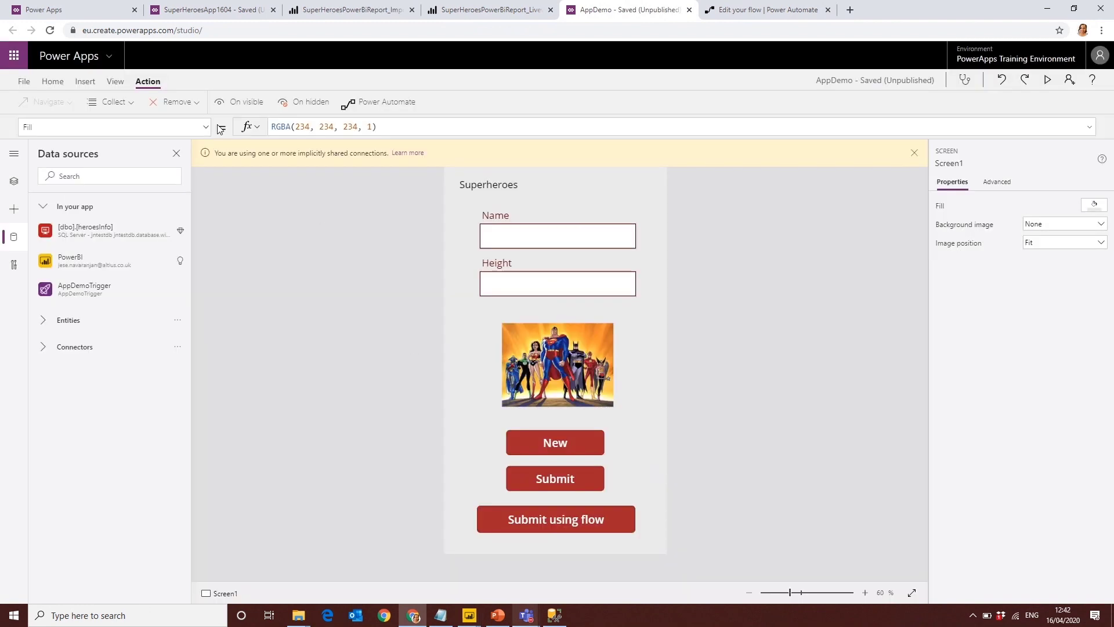
# - Publish the saved version of AppDemo and return to the app's editing screen
pyautogui.click(24, 81)
pyautogui.click(174, 223)
pyautogui.click(544, 388)
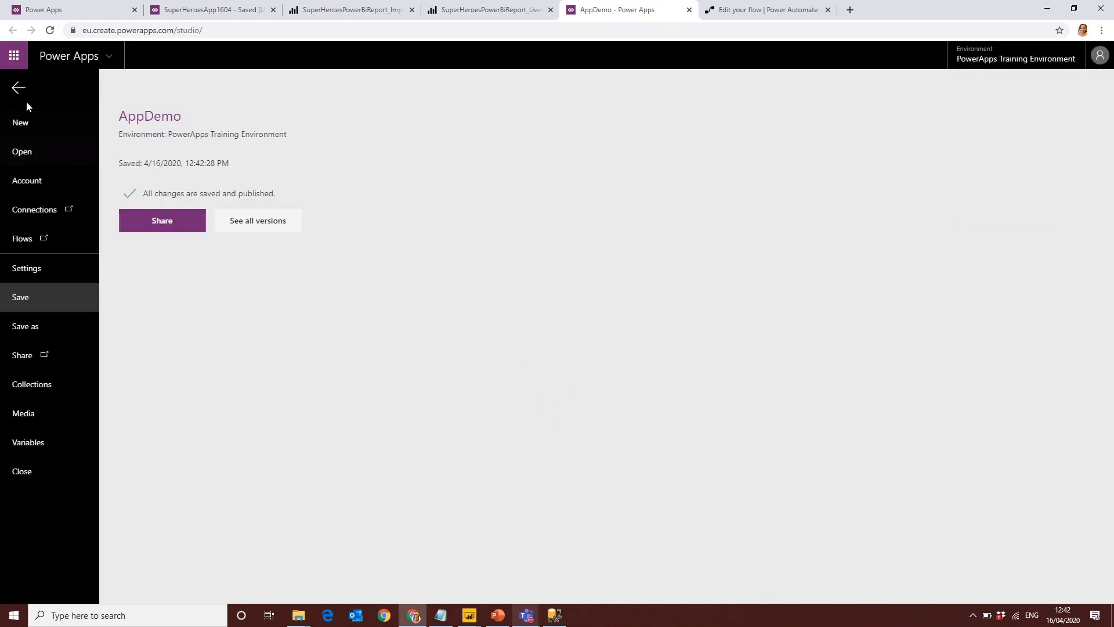
pyautogui.click(21, 91)
# - Switch to SuperHeroesPowerBiReport_Import in Power BI Desktop, save its changes and publish it to Power Platform Test JN, replacing the existing dataset
pyautogui.moveTo(469, 615)
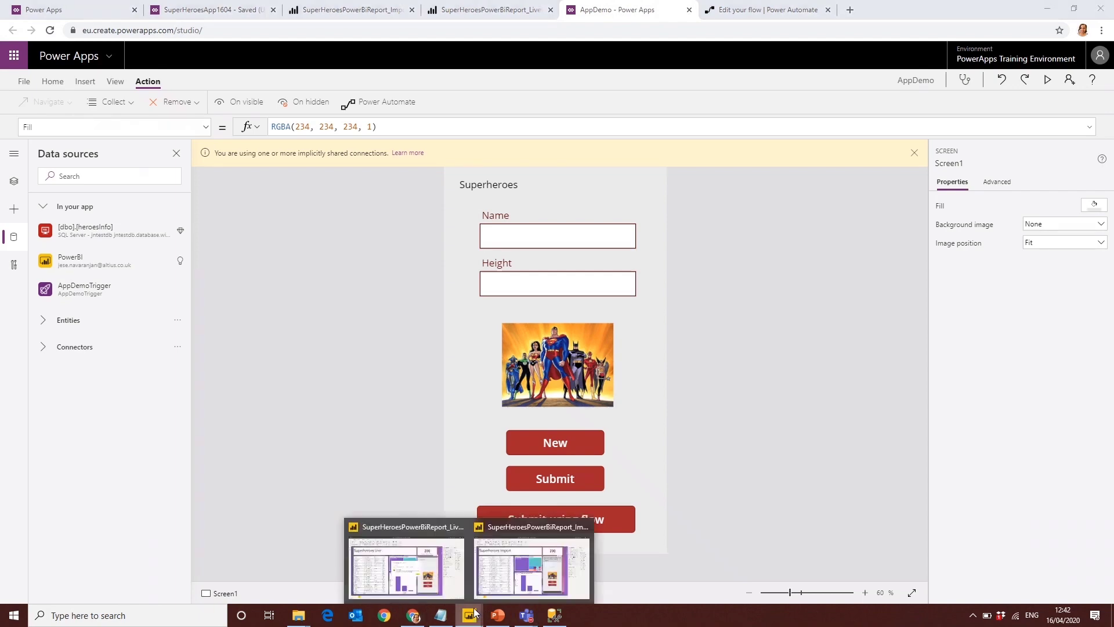
pyautogui.click(508, 562)
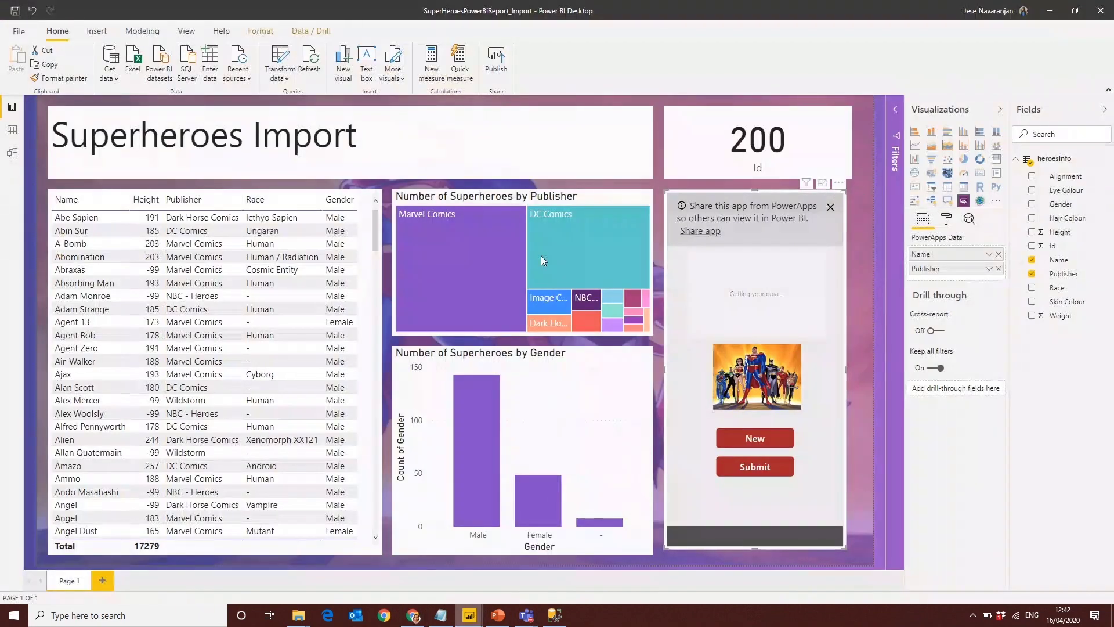
pyautogui.click(500, 78)
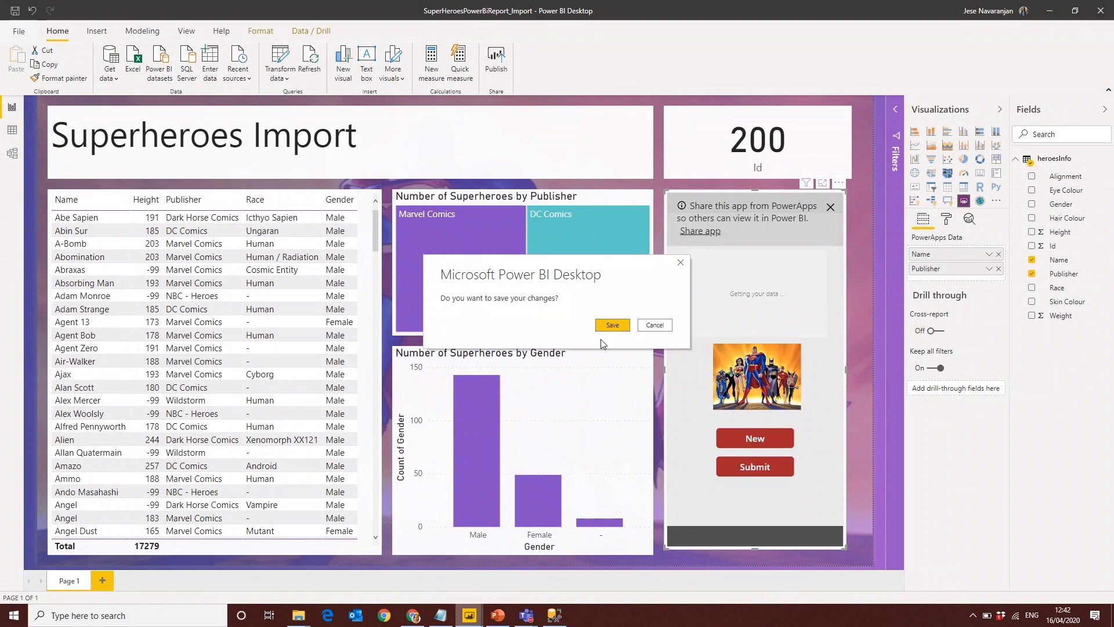
pyautogui.click(609, 326)
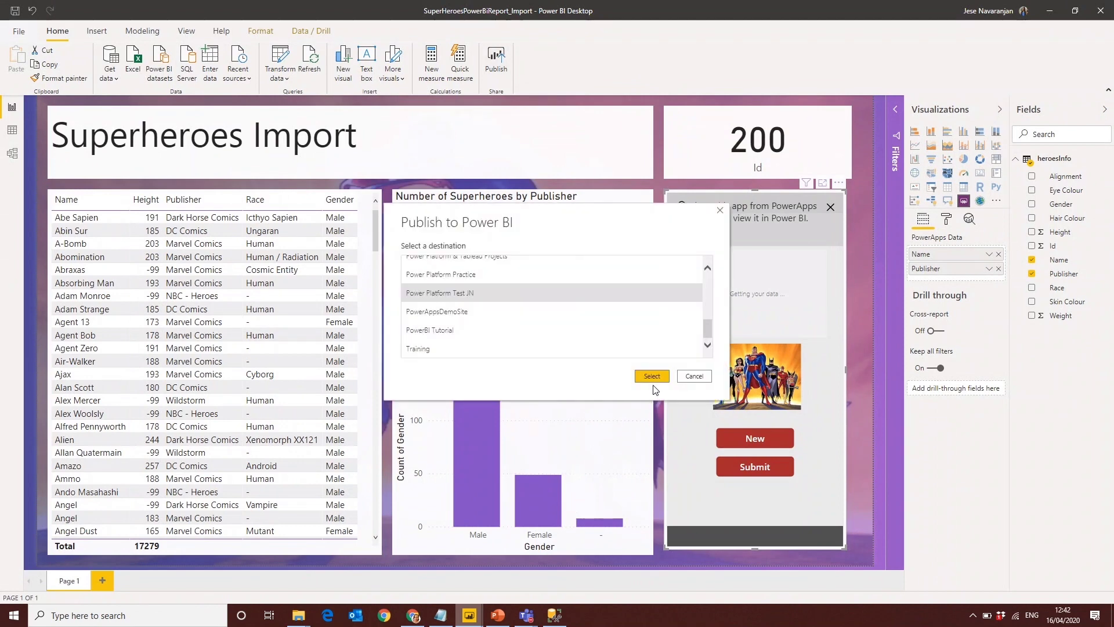
pyautogui.click(653, 377)
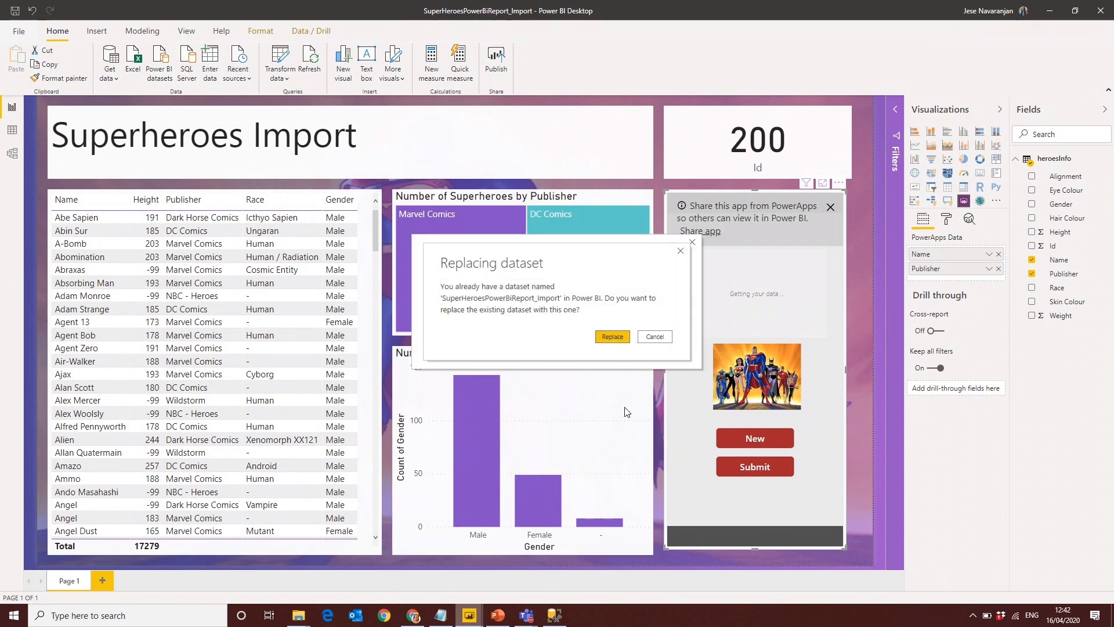
pyautogui.click(614, 338)
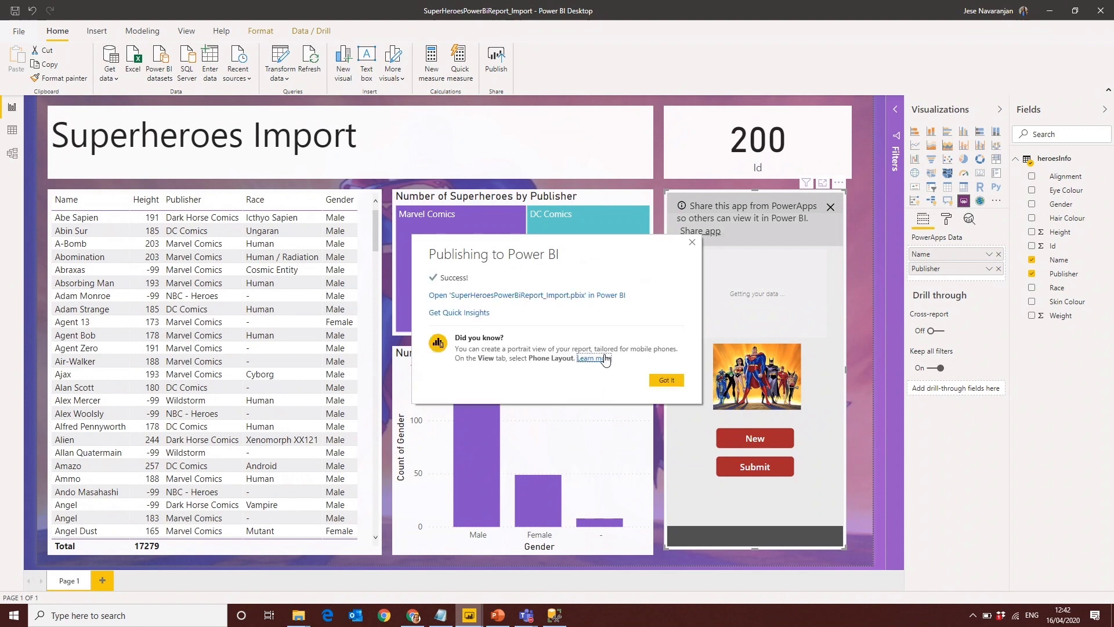
pyautogui.click(662, 381)
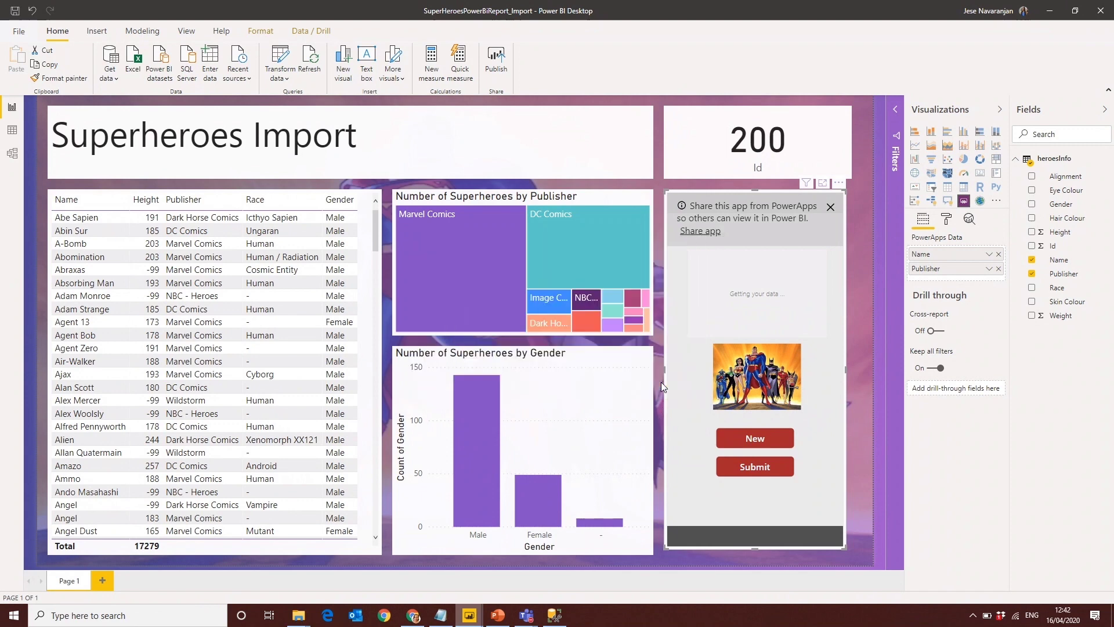